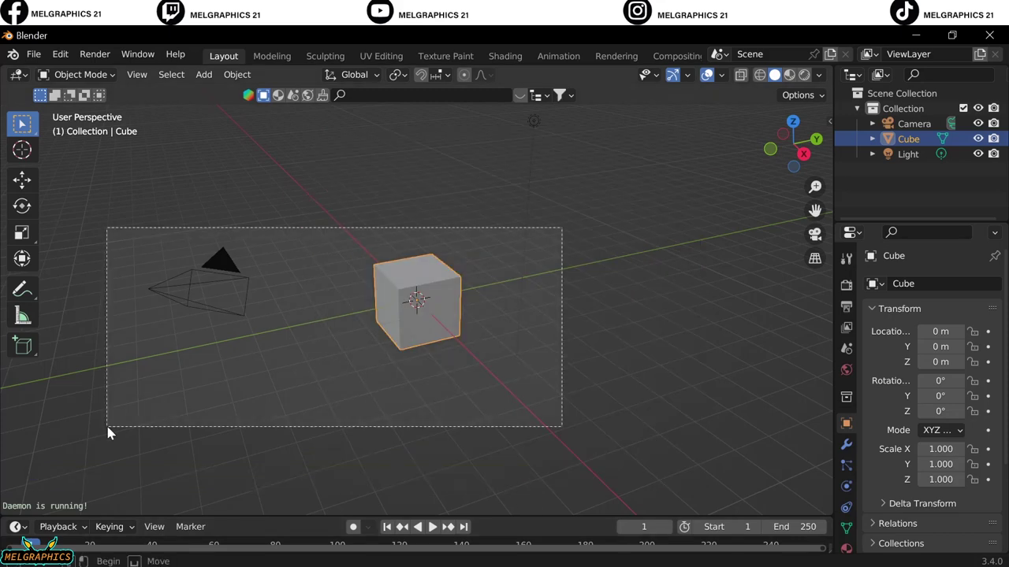
Replace the default camera, cube and light with a UV sphere and rotate it on Y in front view.
key("Delete")
key("KP_1")
key("shift+a")
key("n")
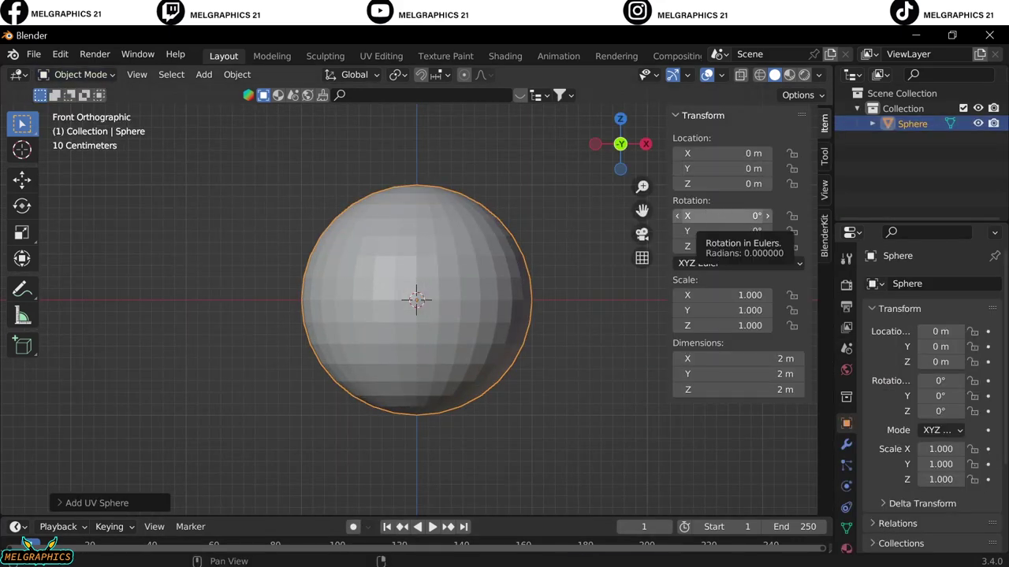
left_click_drag(717, 231, 756, 231)
In Sculpt Mode, use the Grab brush to pull the sphere's bottom downward.
left_click(80, 74)
left_click(75, 118)
key("g")
left_click_drag(416, 442, 416, 475)
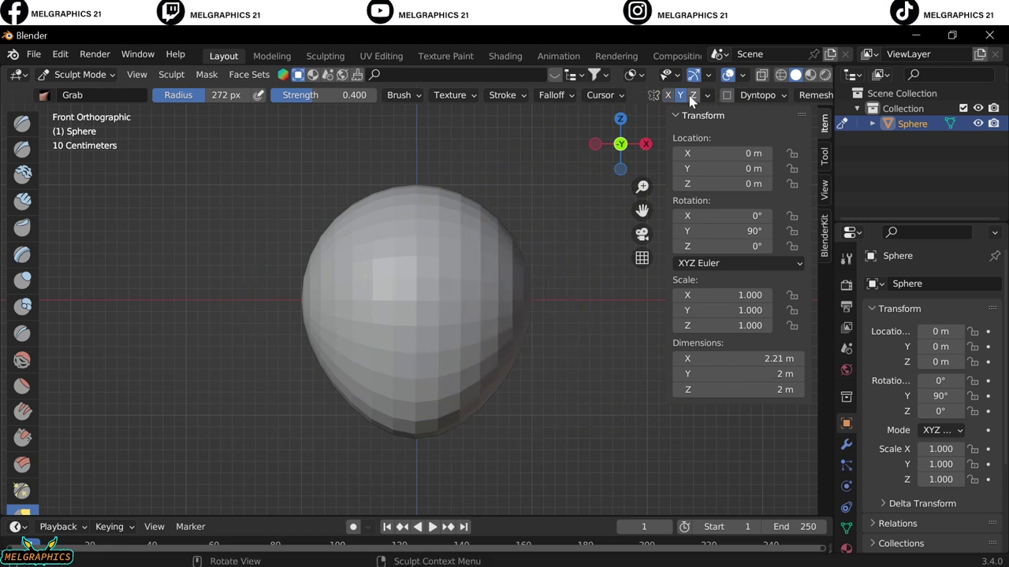
left_click_drag(522, 312, 498, 313)
key("ctrl+z")
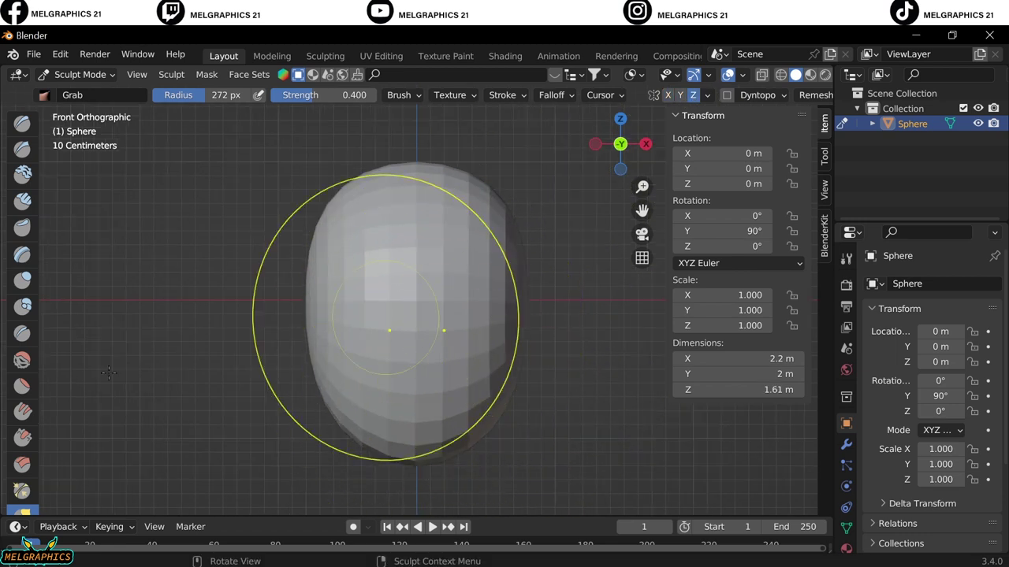
Grab the head's side inward for the profile and pull the bottom into a chin.
middle_click_drag(486, 368, 403, 389)
left_click(613, 132)
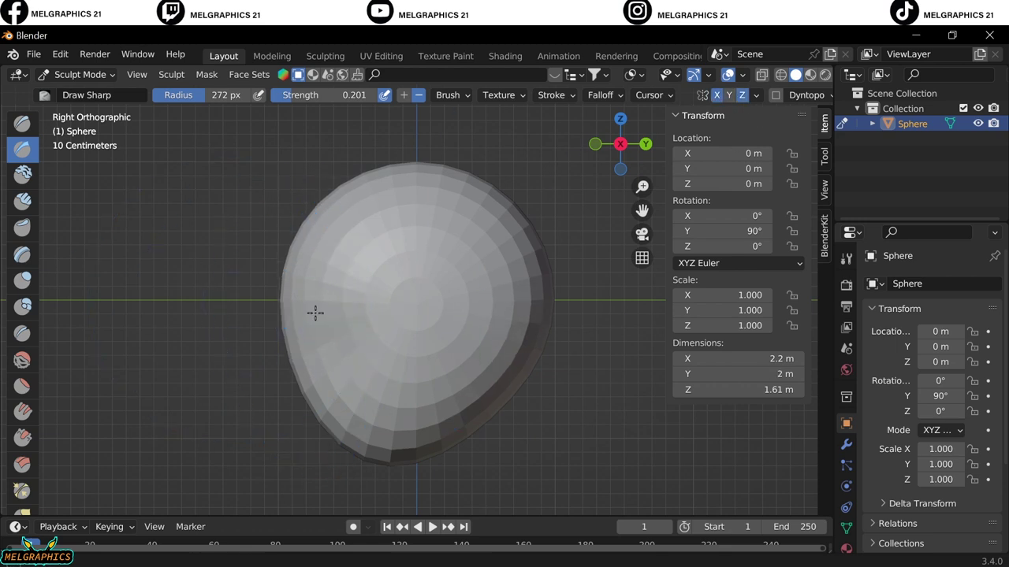
key("g")
left_click_drag(308, 313, 322, 312)
middle_click_drag(346, 448, 433, 372, "alt")
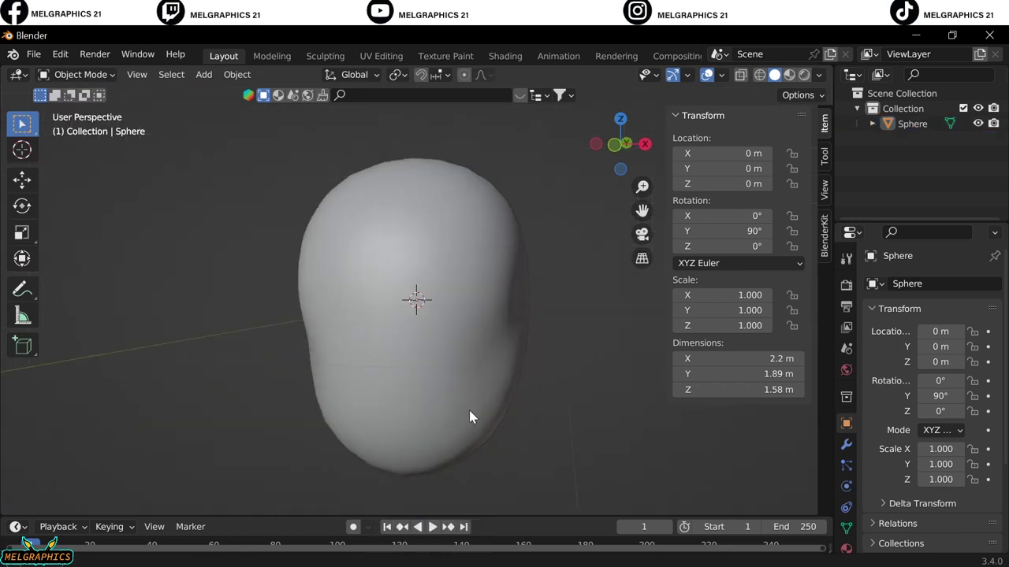
scroll(28, 507, "down", 3)
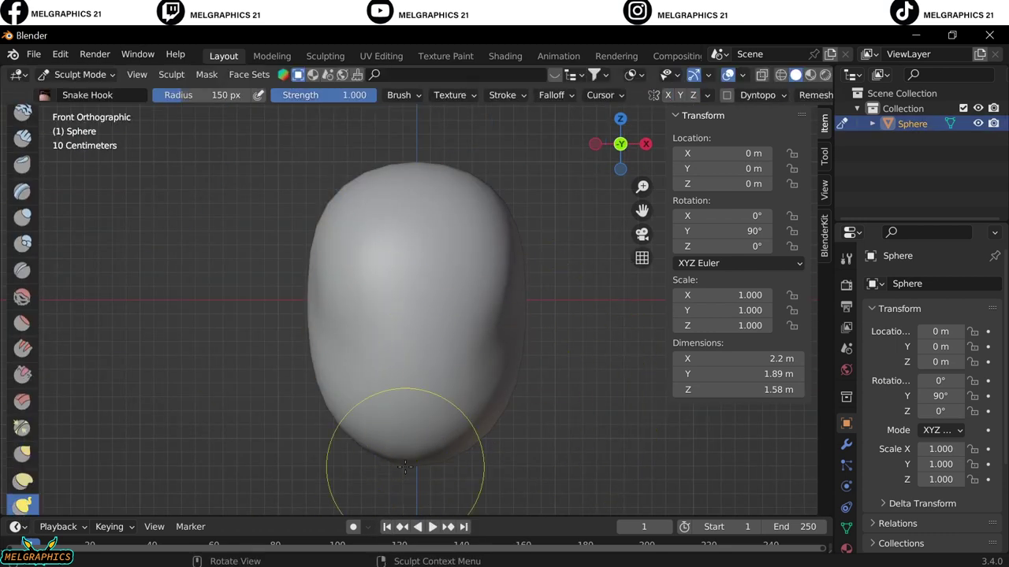
left_click_drag(418, 460, 409, 473)
key("KP_3")
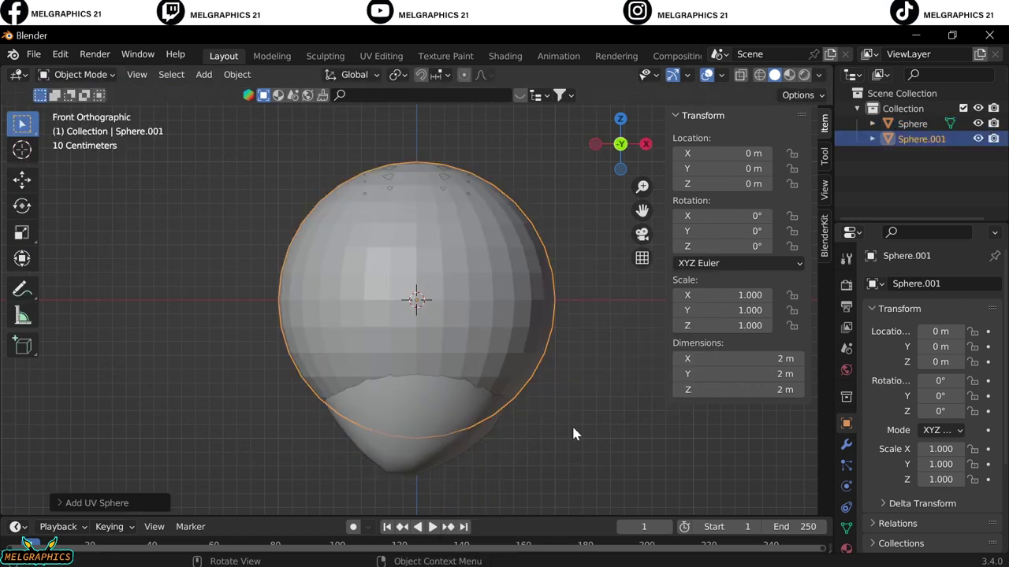
Scale Sphere.001 into a small egg and move it along Y onto the face's right side.
key("alt+r")
key("s")
left_click(428, 342)
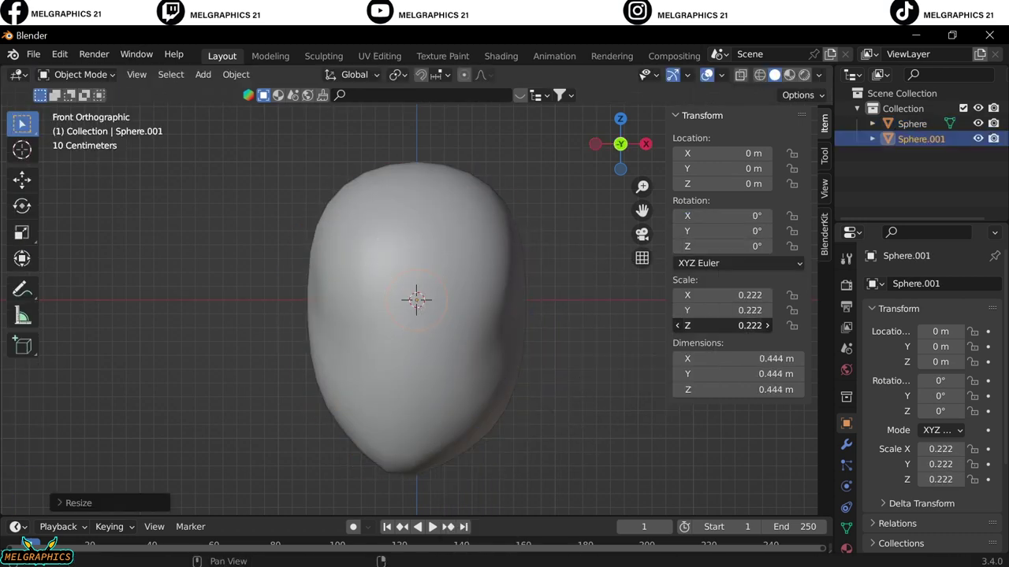
key("g")
left_click(514, 361)
key("KP_3")
key("g")
key("y")
left_click(409, 387)
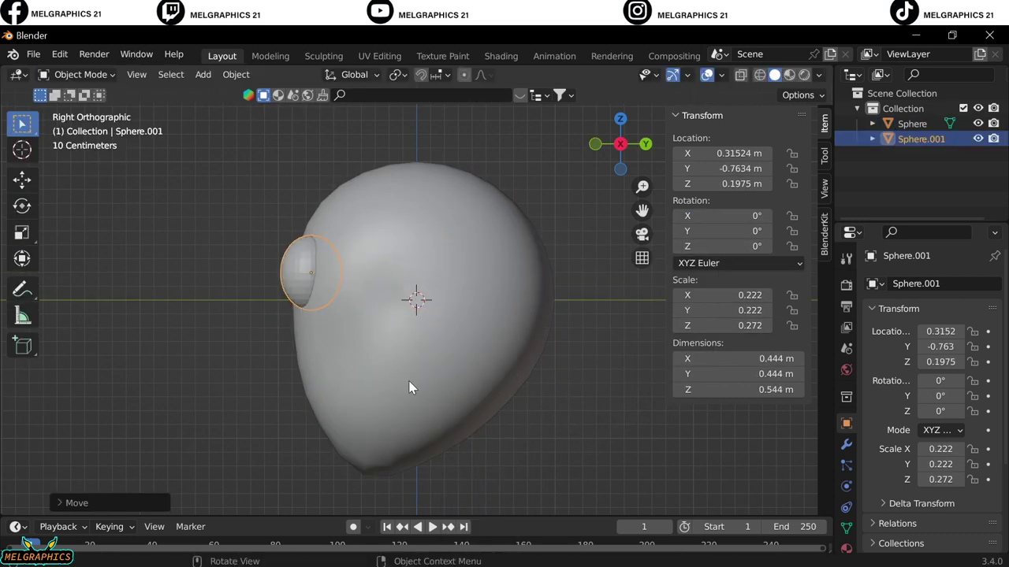
key("KP_1")
scroll(640, 244, "up", 5)
Delete the sphere's lower-half vertices in Edit Mode, leaving a hemisphere eyelid.
left_click(79, 74)
left_click(79, 108)
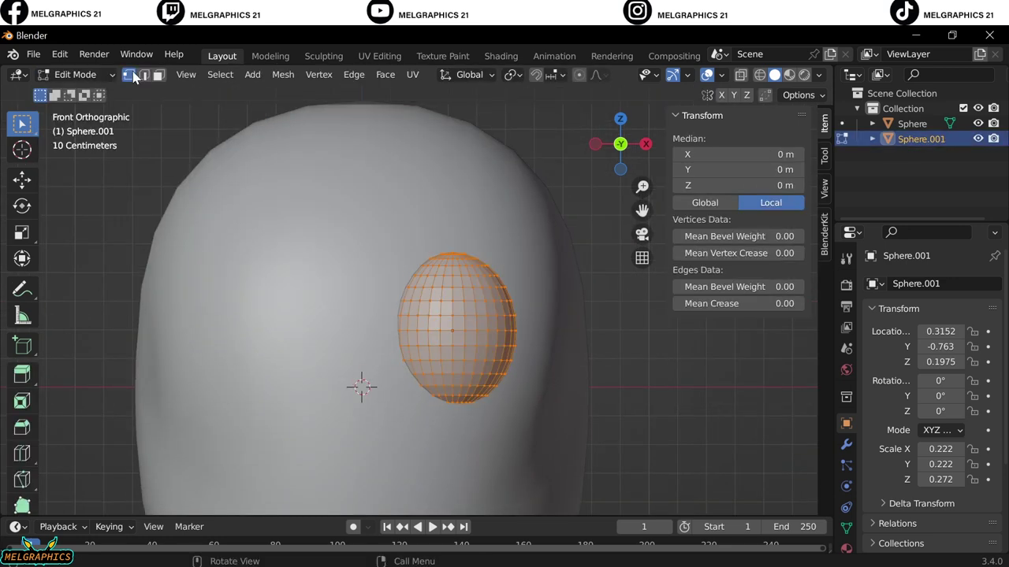
key("alt+a")
left_click_drag(386, 329, 524, 414)
key("x")
left_click(512, 371)
key("Tab")
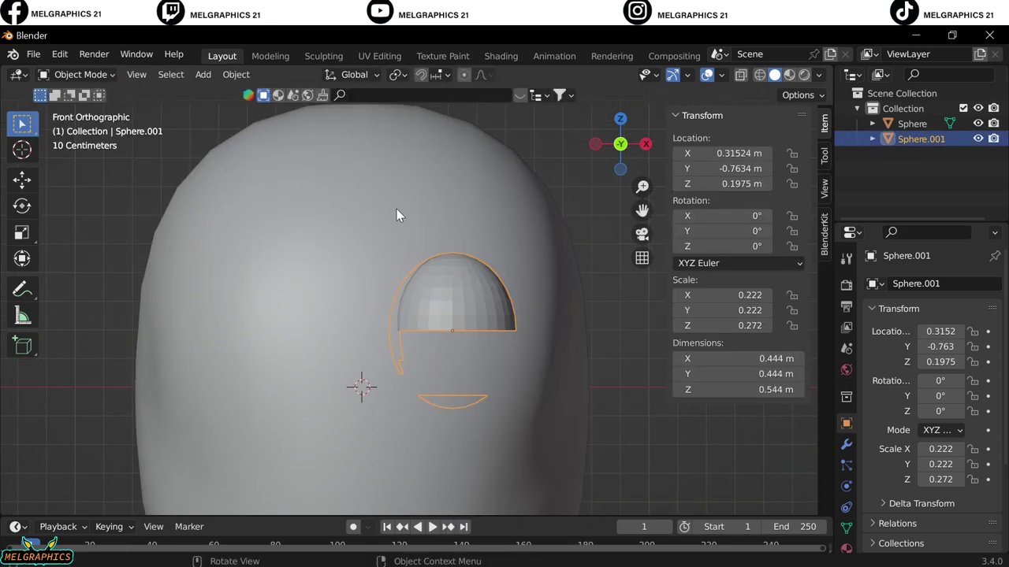
Inspect the head's mesh in Edit Mode, then return to Object Mode.
left_click(396, 209)
key("Tab")
middle_click_drag(397, 209, 513, 384)
right_click(644, 401)
key("Escape")
key("KP_1")
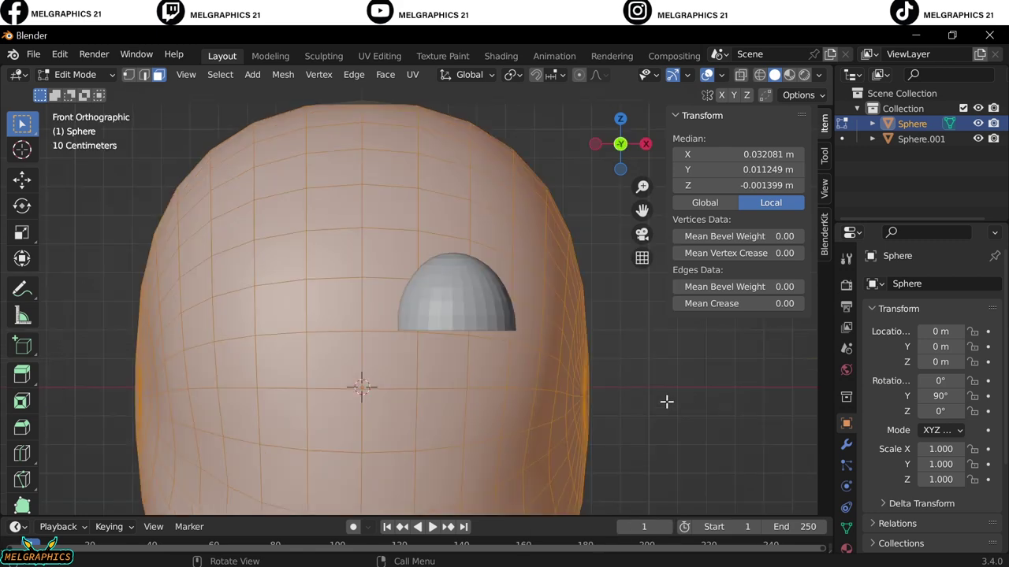
key("Tab")
Add a smaller UV sphere eyeball, rotate it 90° on X, and place it under the eyelid.
left_click(513, 318)
key("shift+a")
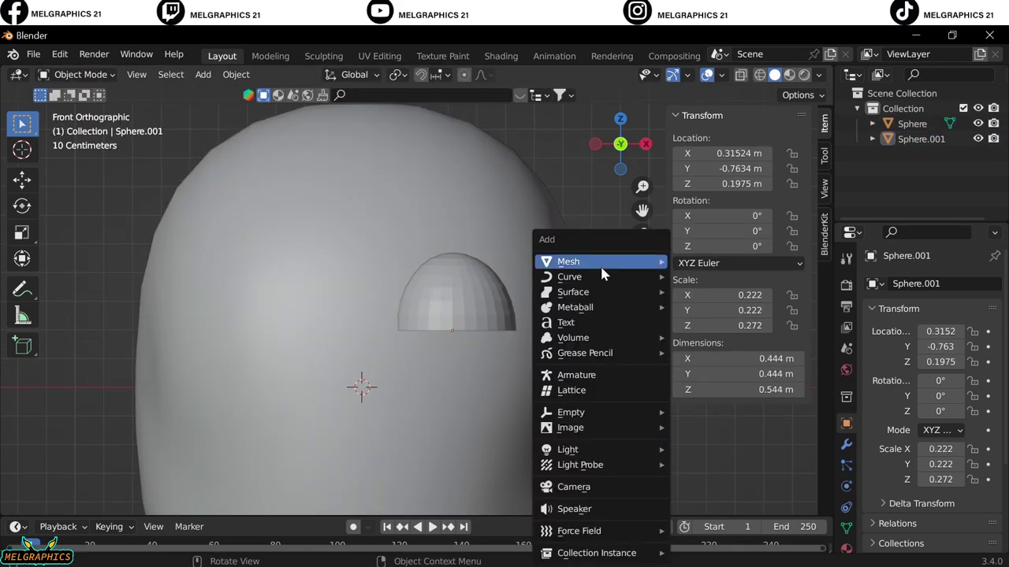
left_click(709, 310)
key("s")
mouse_move(737, 325)
left_mouse_down()
mouse_move(756, 326)
mouse_move(713, 325)
left_mouse_up()
key("g")
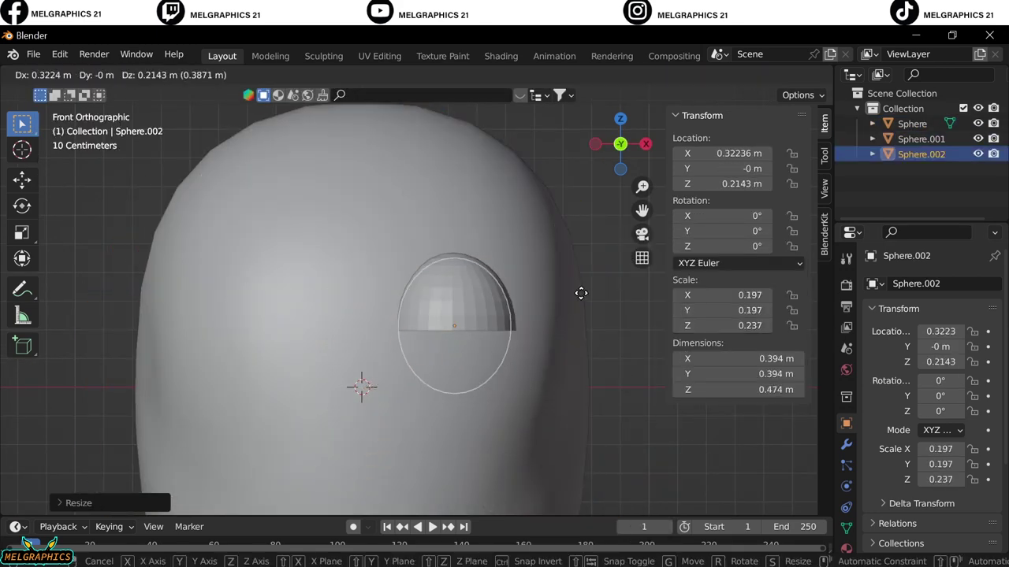
left_click(580, 293)
key("ctrl+z")
key("ctrl+z")
key("ctrl+z")
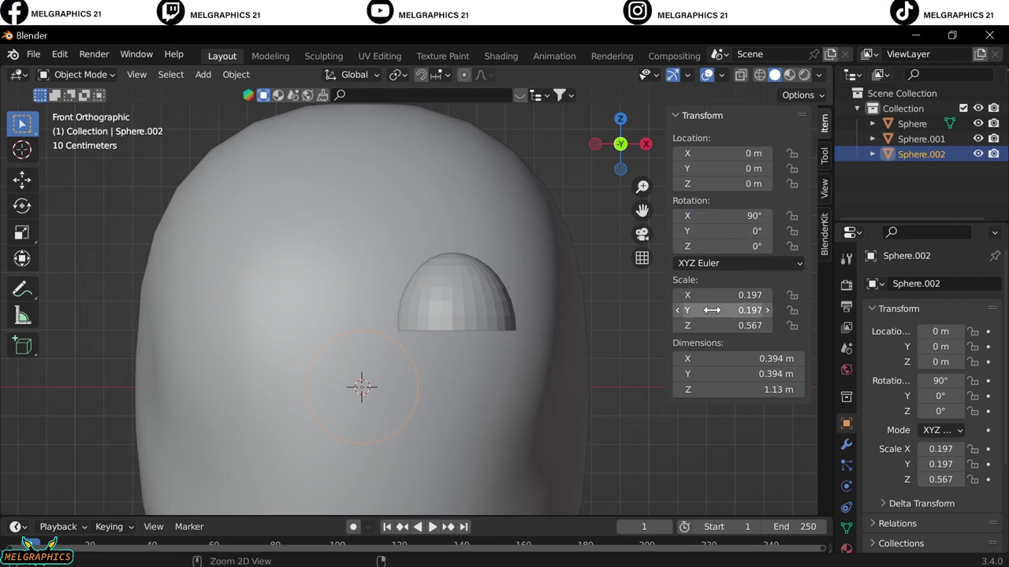
key("g")
left_click(562, 346)
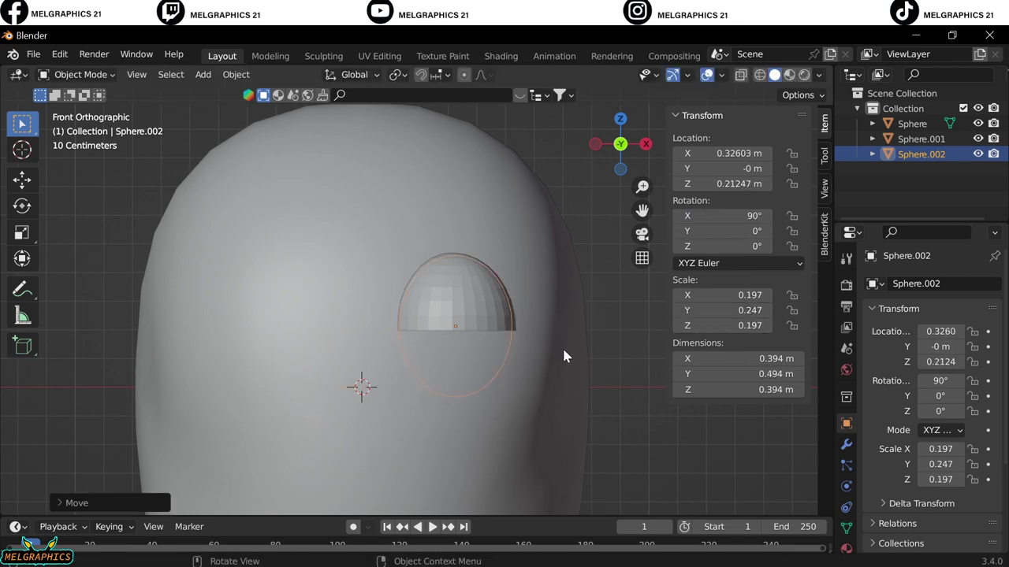
Adjust the eyeball's depth along Y and nudge it along X to sit under the lid.
key("KP_3")
key("g")
key("y")
left_click(382, 464)
key("KP_1")
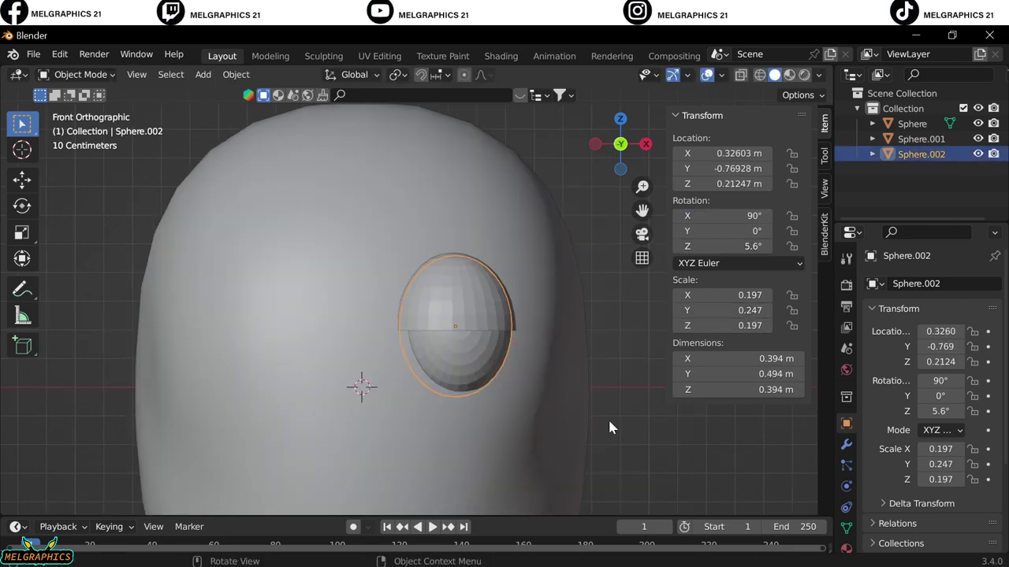
key("g")
key("x")
left_click(560, 430)
Tilt the eyeball slightly and give the eyelid a 0.06 m Solidify modifier.
key("g")
key("y")
left_click(508, 397)
left_click(512, 331)
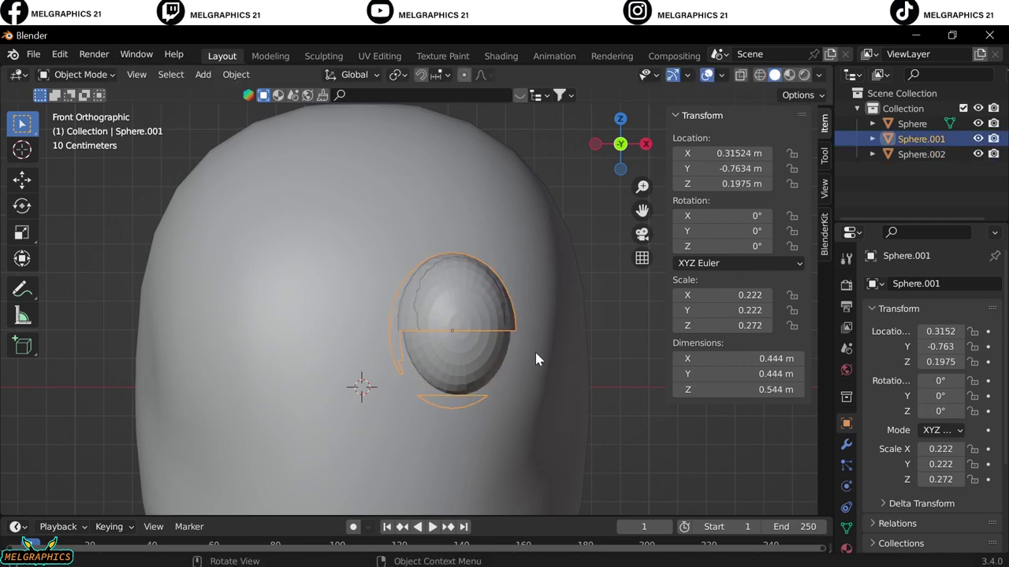
left_click(846, 444)
left_click(894, 283)
key("Escape")
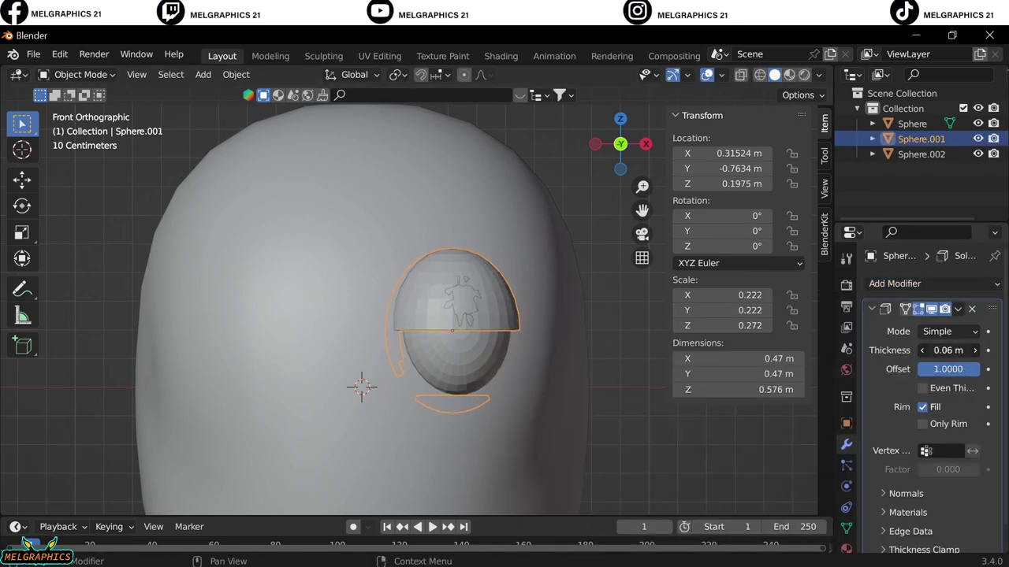
middle_click_drag(473, 378, 484, 416)
key("KP_1")
Set the eyeball's depth along Y and widen it horizontally.
left_click(487, 372)
key("KP_3")
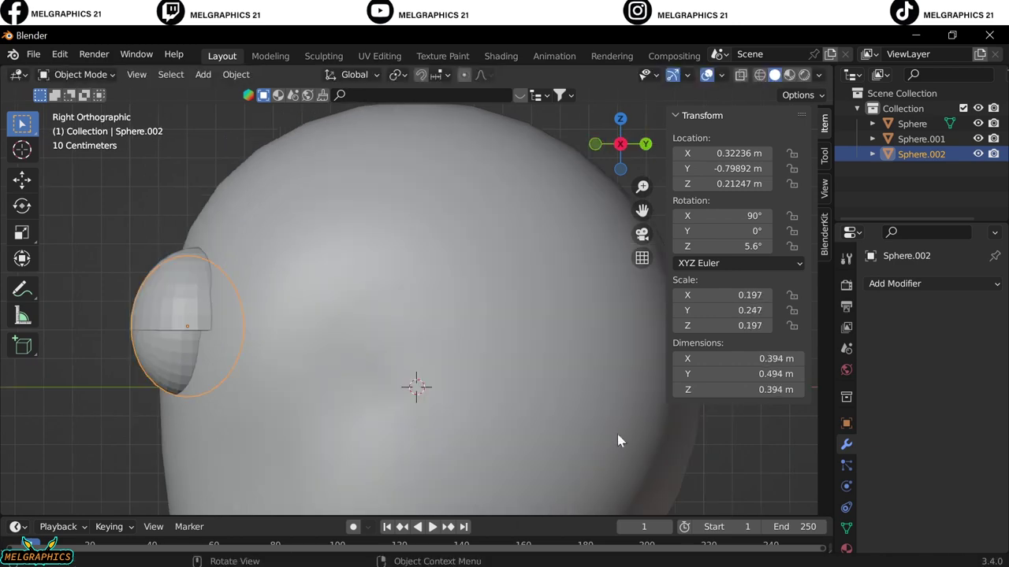
key("g")
left_click(227, 349)
key("KP_1")
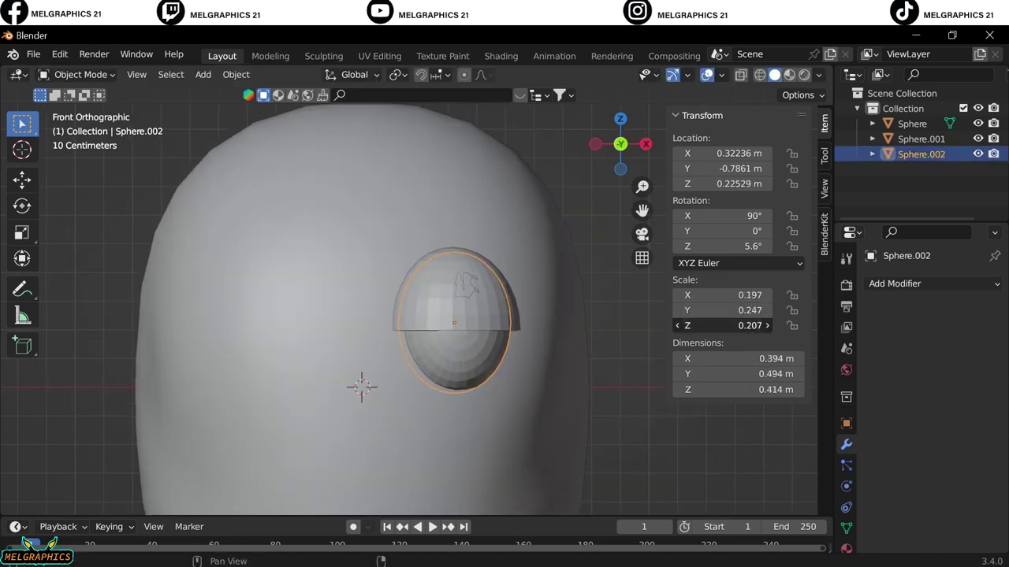
key("ctrl+z")
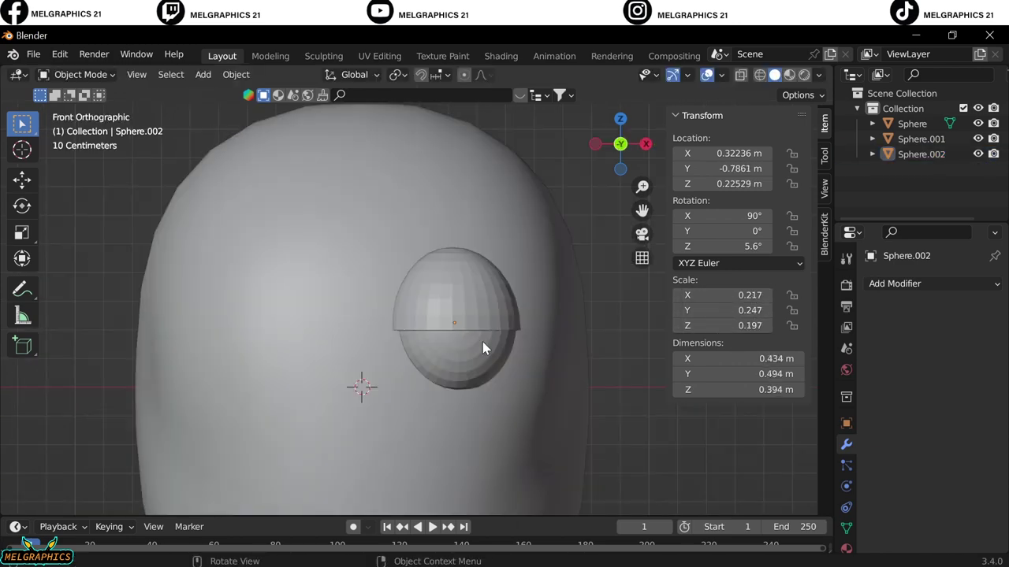
Add Mirror modifiers to the eyeball and eyelid, using the head Sphere as mirror object.
left_click(482, 341)
left_click(895, 284)
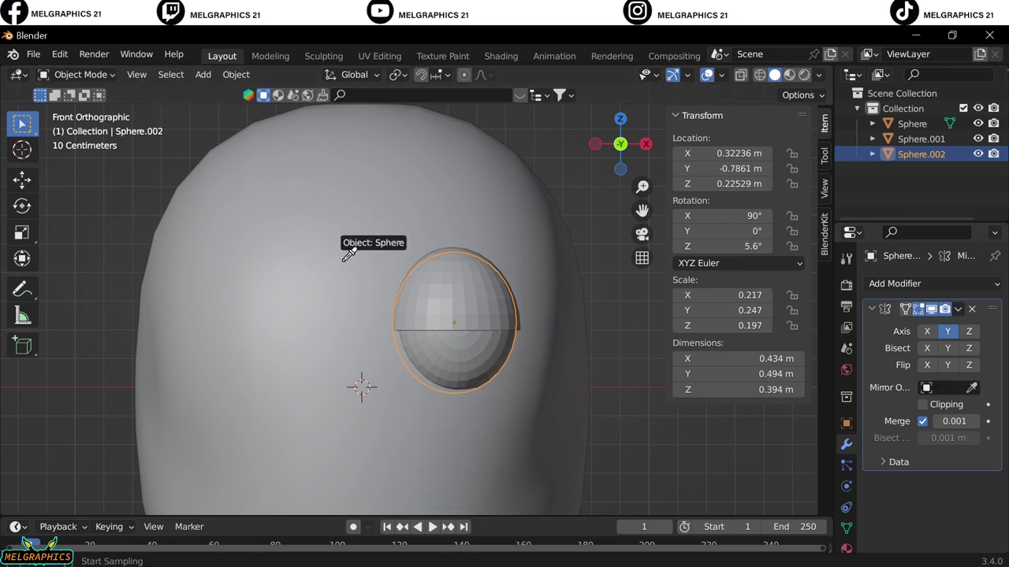
left_click(968, 392)
left_click(512, 324)
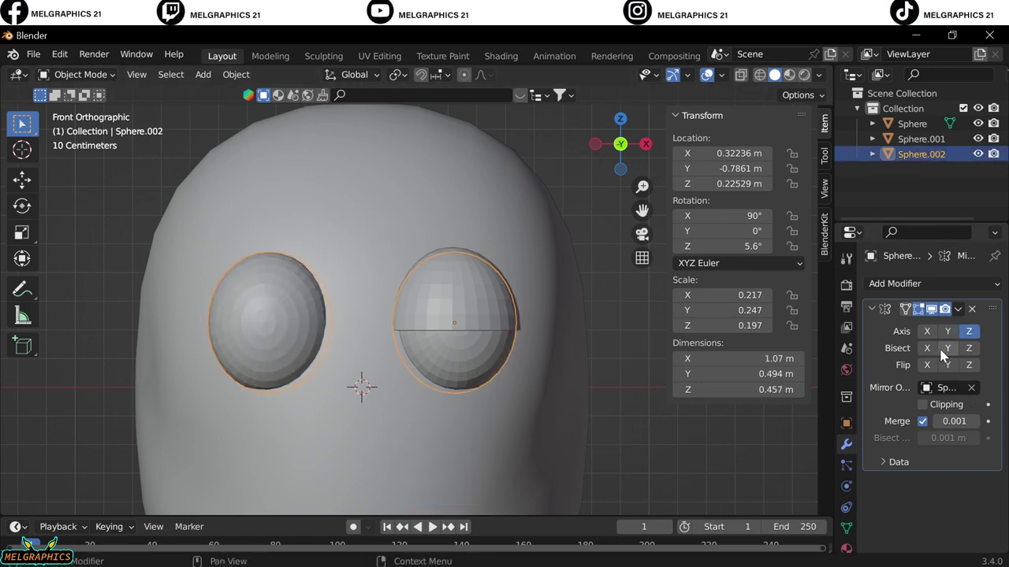
left_click(453, 268)
left_click(935, 285)
left_click(967, 392)
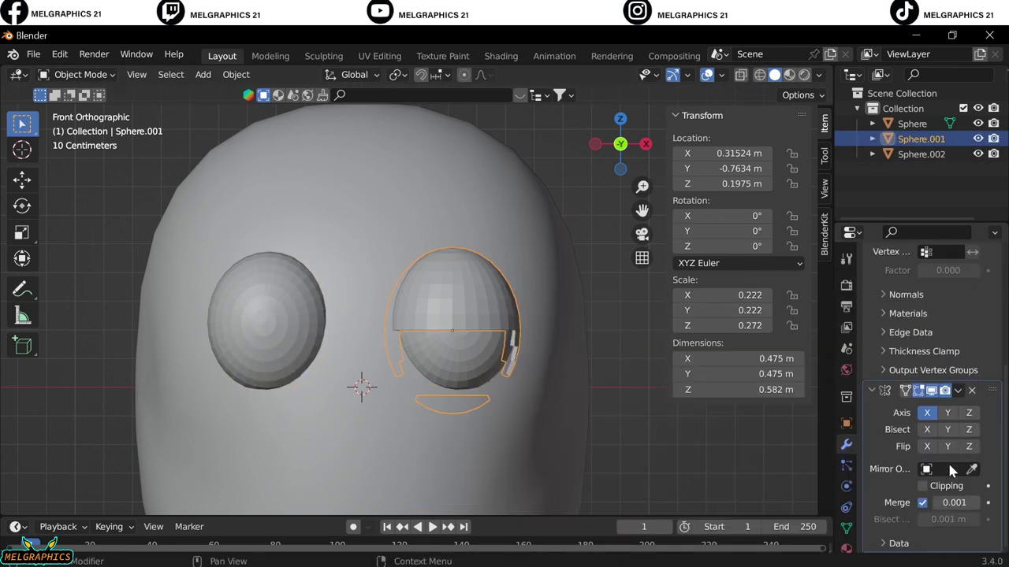
left_click(387, 247)
scroll(602, 401, "down", 3)
left_click(473, 370)
left_click(78, 74)
Sculpt the head's lower side outward with the Grab brush, then leave Sculpt Mode.
left_click(95, 118)
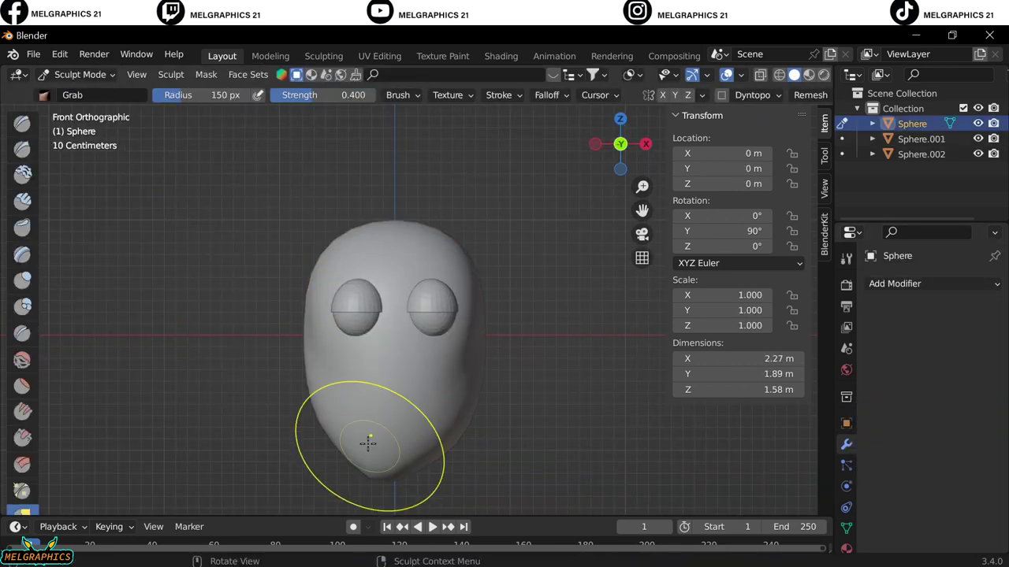
key("KP_3")
left_click_drag(400, 467, 426, 453)
key("KP_1")
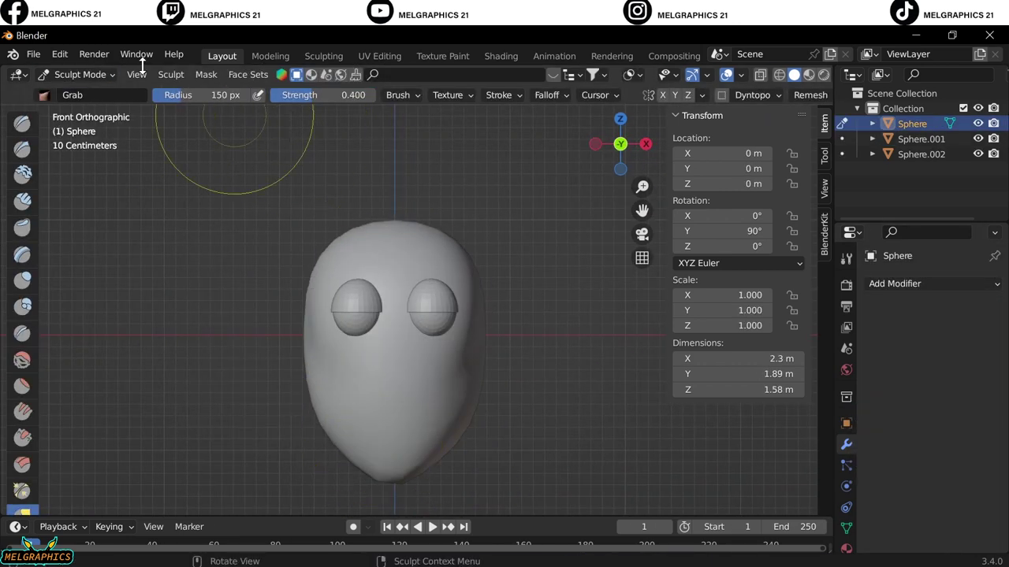
key("ctrl+Tab")
Add a small UV sphere nose and move it along Y in front of the face.
key("shift+a")
left_click(580, 320)
scroll(581, 320, "up", 2)
key("s")
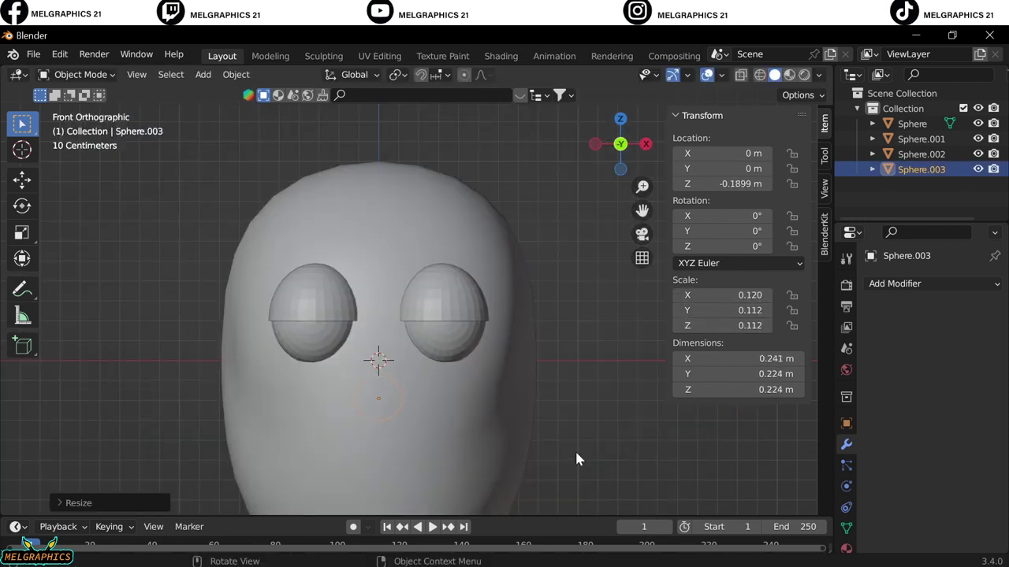
key("KP_3")
key("g")
key("y")
left_click(517, 480)
key("KP_1")
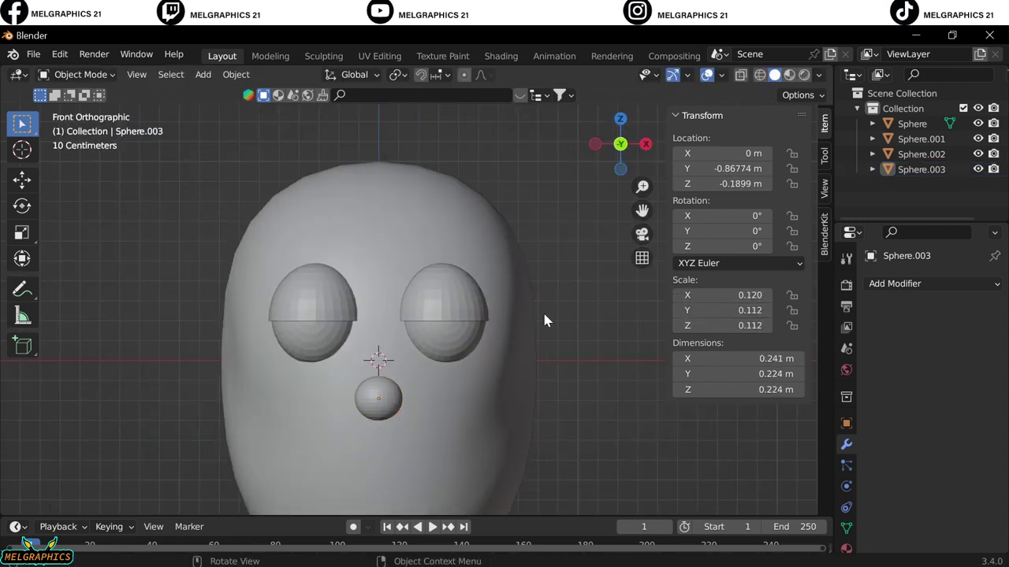
Add a smaller UV sphere for the ear beside the face's right side.
key("shift+a")
left_click(598, 308)
key("s")
left_click(512, 387)
key("g")
left_click(660, 419)
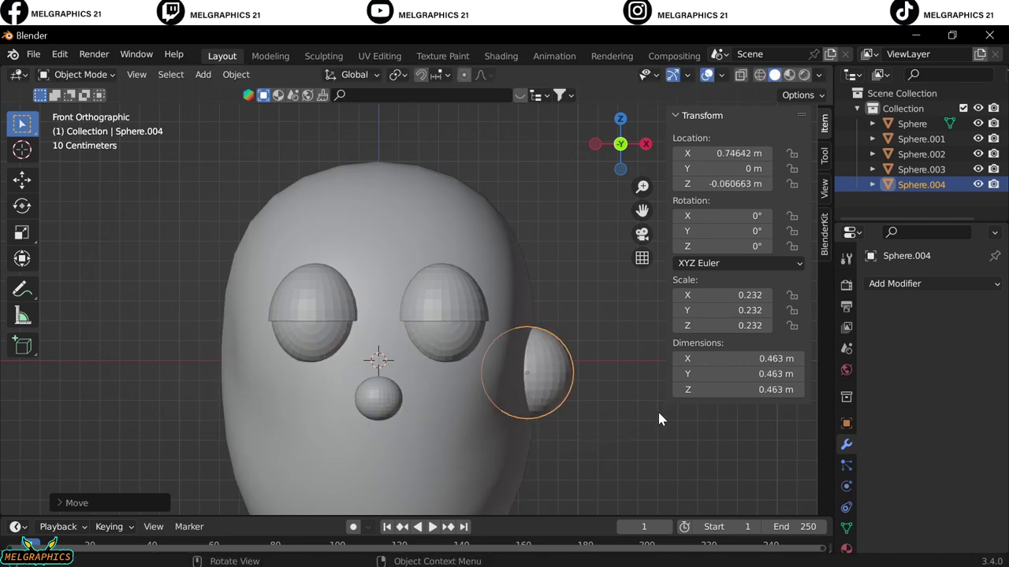
Sculpt the ear with a resized brush and Draw Sharp, checking it from the side.
key("ctrl+Tab")
key("f")
left_click(542, 454)
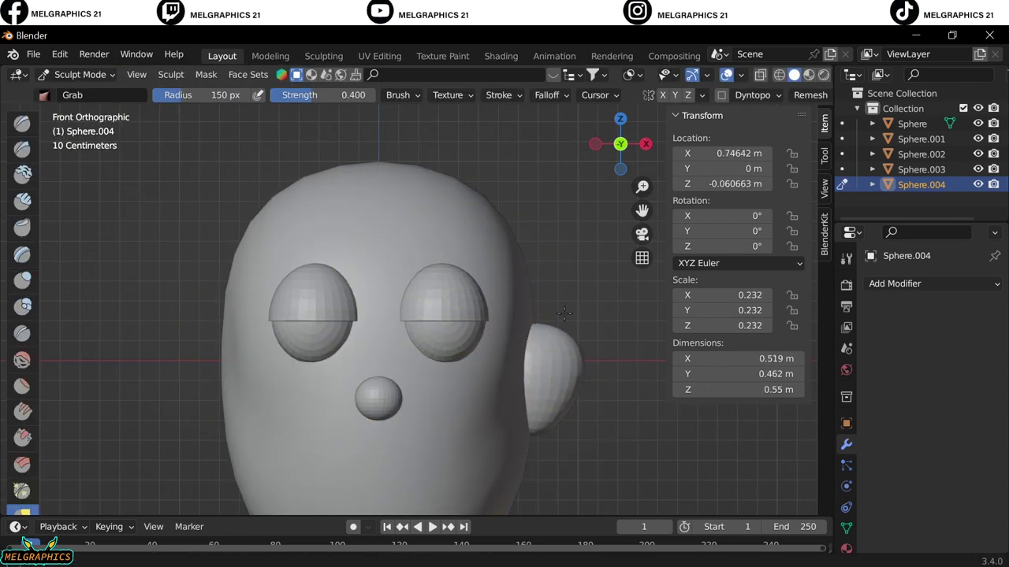
key("KP_3")
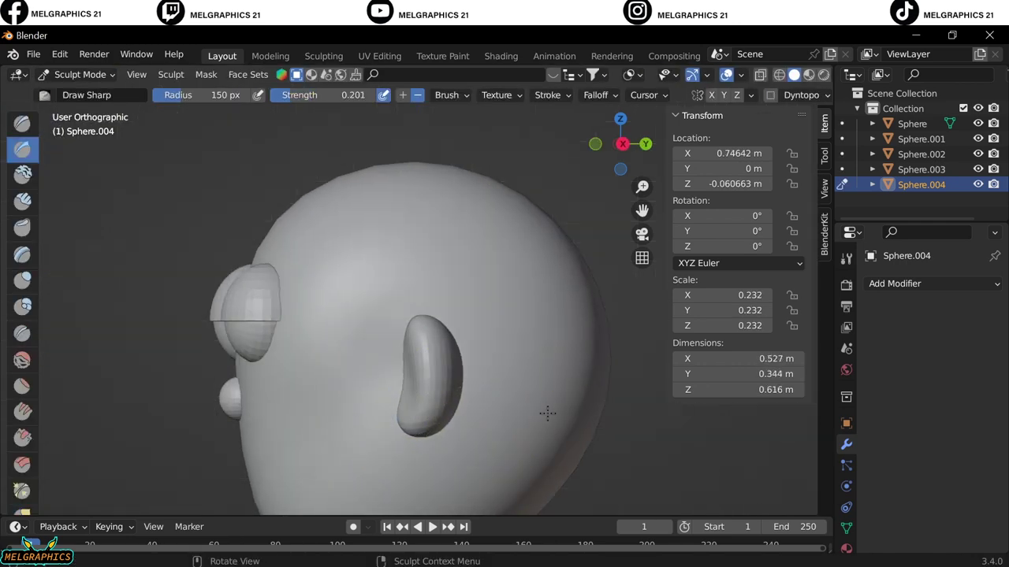
key("KP_1")
mouse_move(585, 361)
middle_mouse_down()
mouse_move(475, 383)
mouse_move(540, 419)
middle_mouse_up()
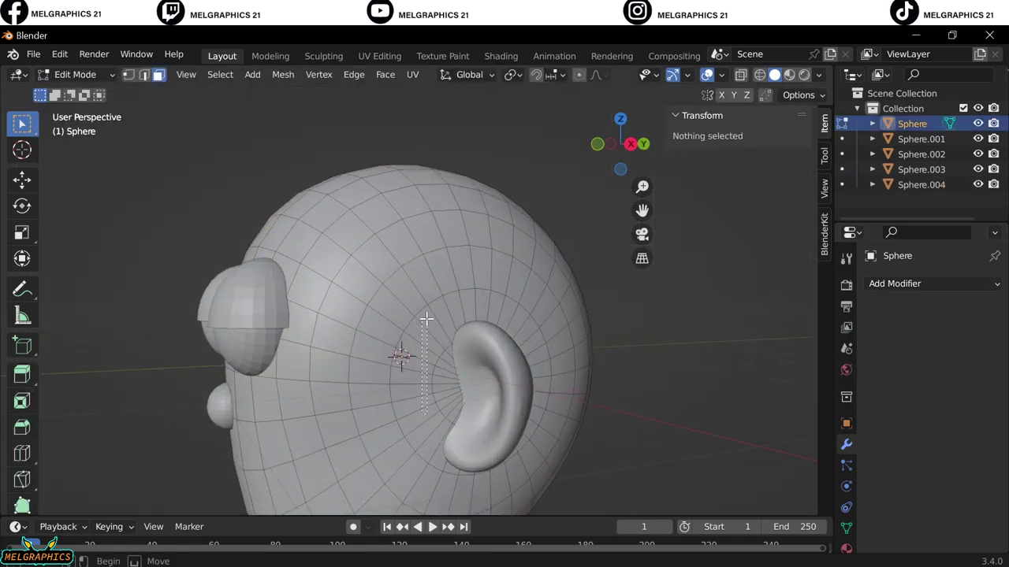
Select faces on the head around the ear and top while orbiting the view.
left_click_drag(425, 319, 399, 286)
key("KP_1")
left_click(449, 202, "shift")
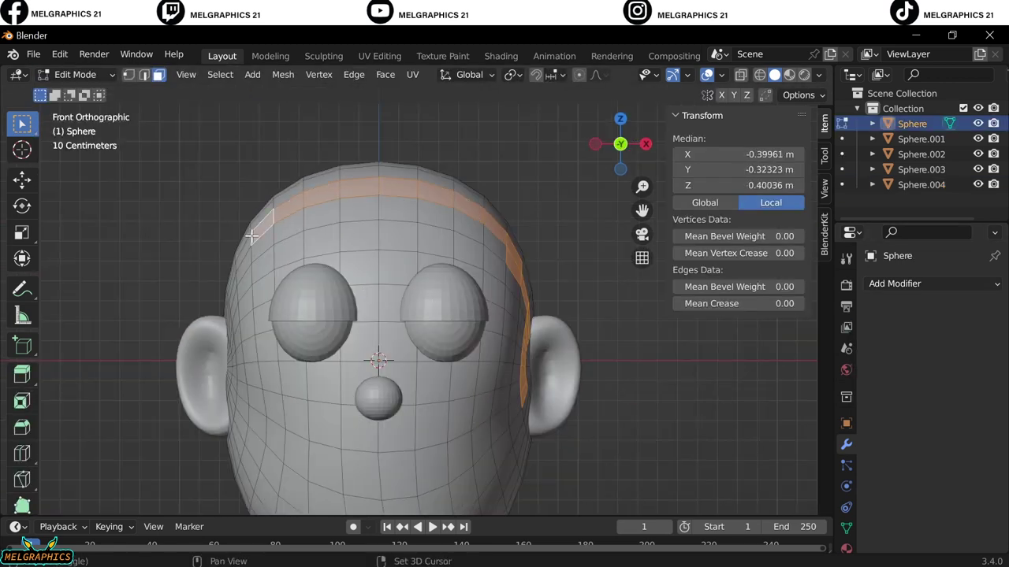
mouse_move(251, 235)
middle_mouse_down()
mouse_move(327, 342)
mouse_move(357, 411)
middle_mouse_up()
left_click(309, 364, "shift")
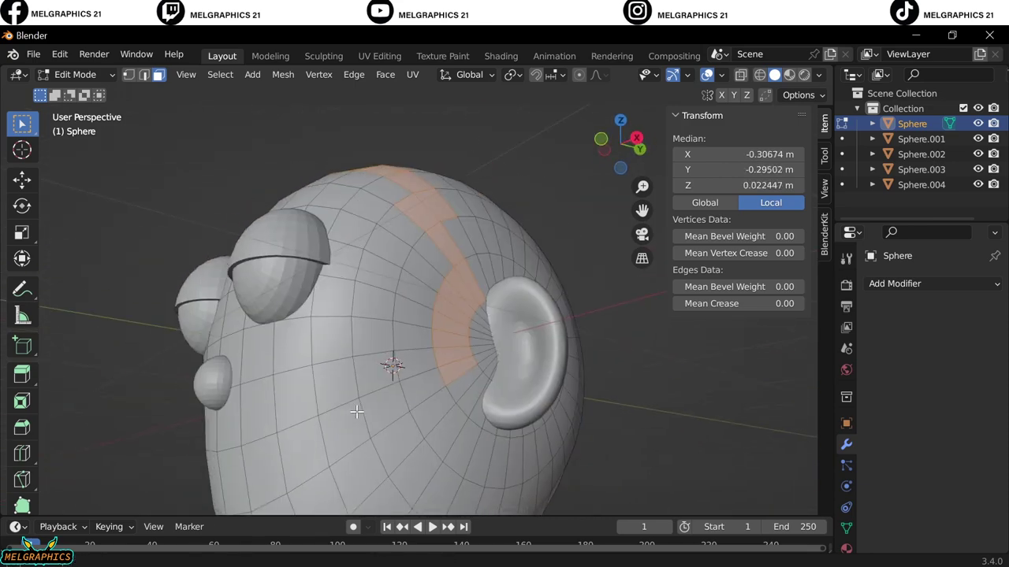
left_click(581, 298, "shift")
mouse_move(356, 411)
middle_mouse_down()
mouse_move(581, 297)
mouse_move(489, 366)
mouse_move(329, 347)
middle_mouse_up()
left_click(438, 357, "shift")
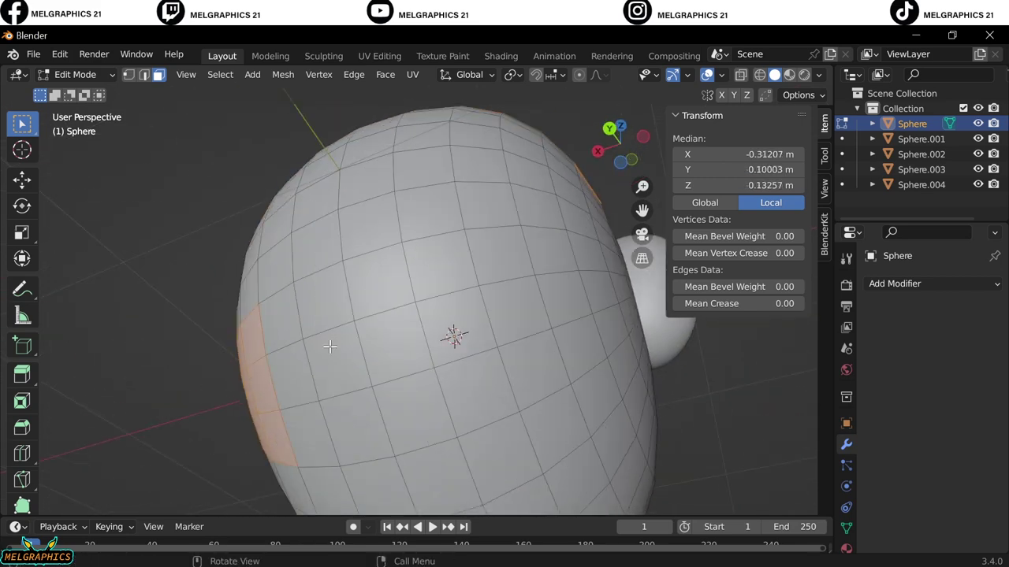
Box-select more faces around the ear and refine the selection from the front.
middle_click_drag(311, 382, 231, 311)
left_click_drag(231, 311, 298, 439)
left_click_drag(417, 351, 416, 351)
middle_click_drag(416, 351, 396, 370)
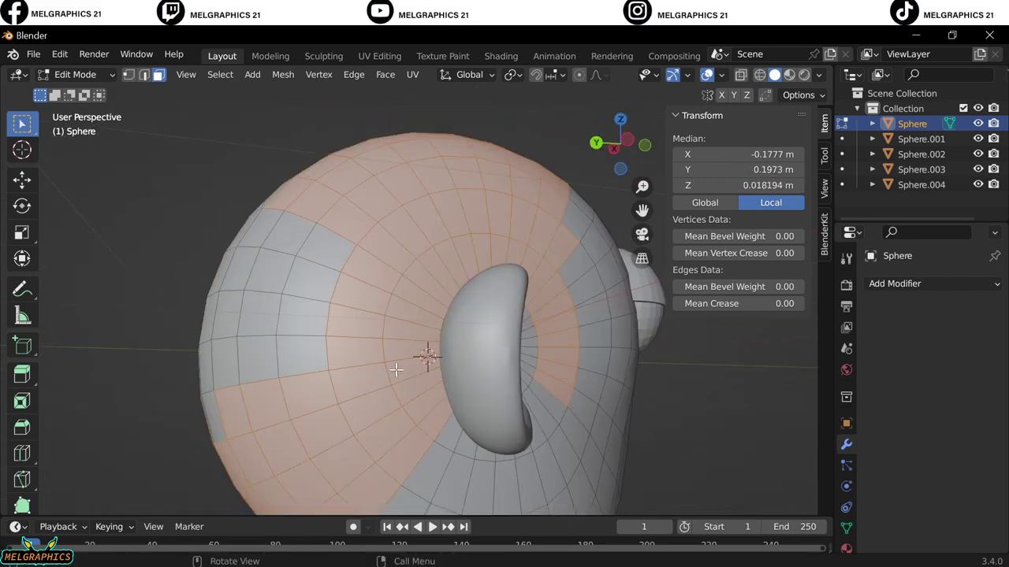
mouse_move(291, 387)
middle_mouse_down()
mouse_move(439, 419)
mouse_move(444, 353)
mouse_move(455, 360)
mouse_move(450, 291)
mouse_move(540, 458)
mouse_move(450, 305)
middle_mouse_up()
left_click(439, 418, "shift")
key("KP_1")
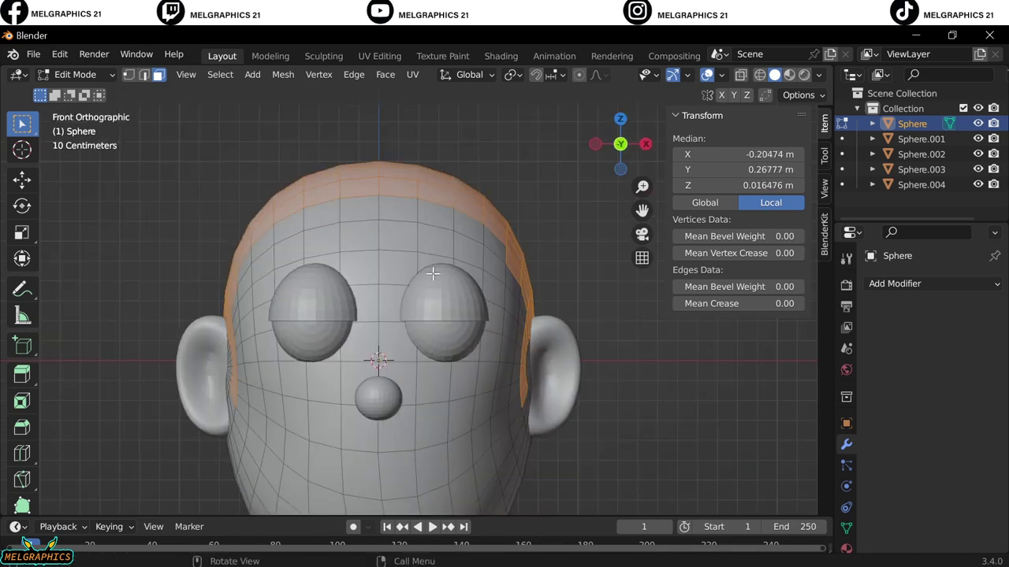
Delete the head sphere in Object Mode and add a fresh UV sphere.
key("Tab")
key("Delete")
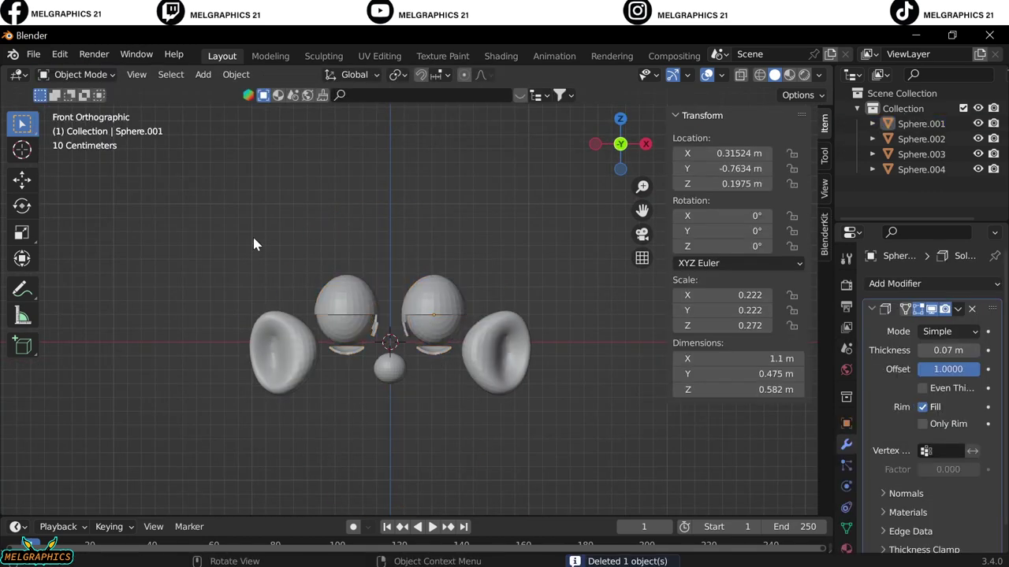
key("shift+a")
left_click(548, 394)
Switch the new sphere to Sculpt Mode with the Grab brush and pull its side inward.
left_click(79, 74)
left_click(82, 121)
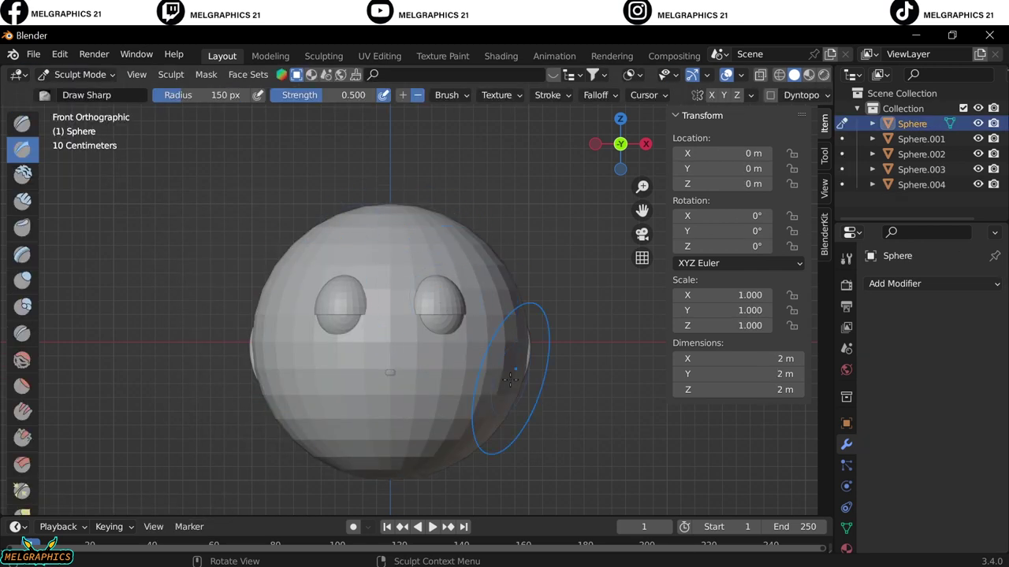
key("g")
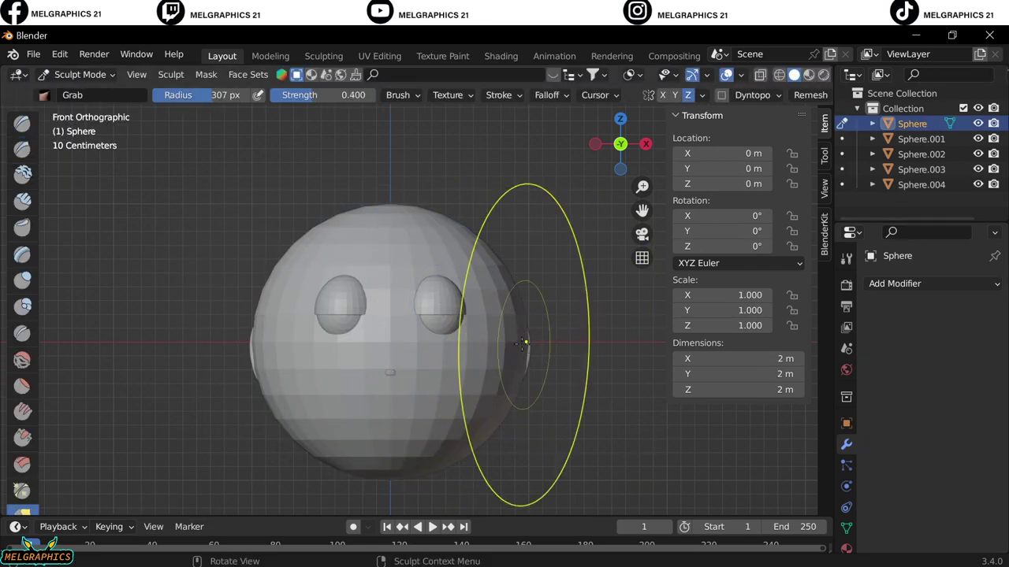
left_click_drag(565, 306, 499, 398)
Pull the lower back of the head upward in side view, checking it from the front.
middle_click_drag(500, 399, 488, 377)
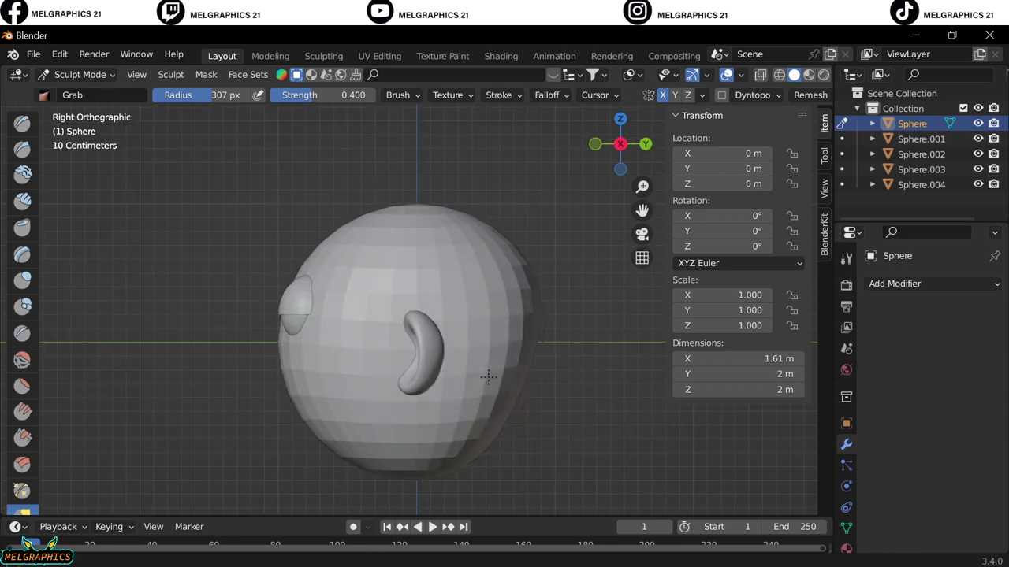
mouse_move(514, 421)
left_mouse_down()
mouse_move(538, 320)
mouse_move(523, 309)
left_mouse_up()
key("KP_1")
key("KP_3")
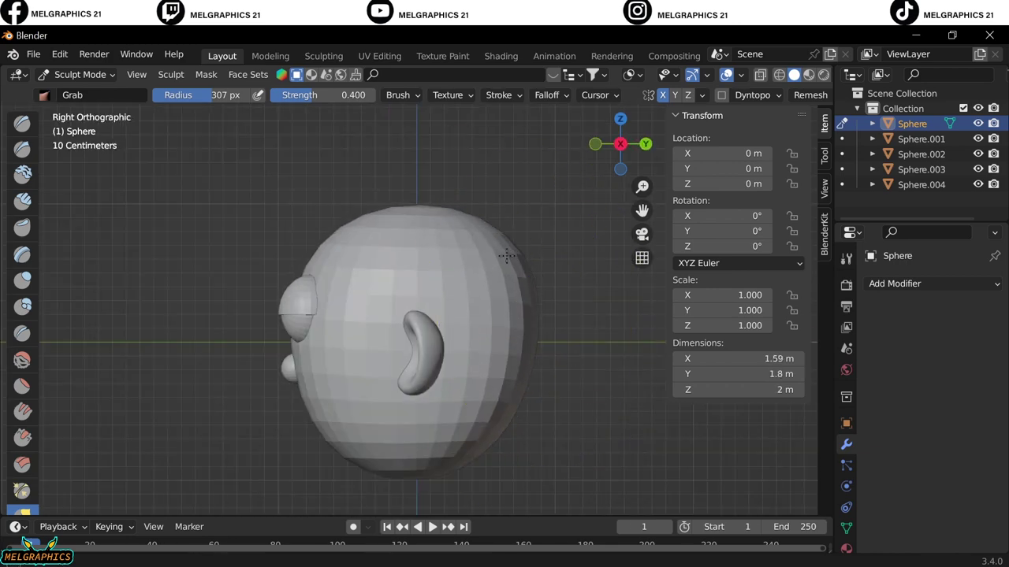
key("KP_1")
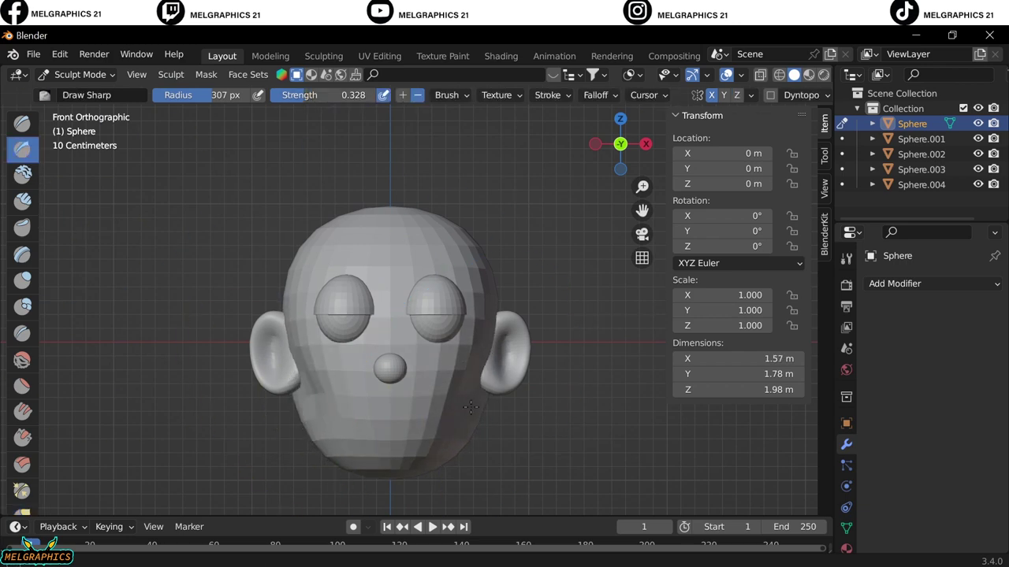
left_click(79, 74)
mouse_move(470, 408)
middle_mouse_down()
mouse_move(442, 378)
mouse_move(500, 293)
middle_mouse_up()
In Edit Mode, begin selecting face rows on the side and top of the head.
left_click(79, 105)
scroll(474, 407, "down", 2)
left_click(474, 407)
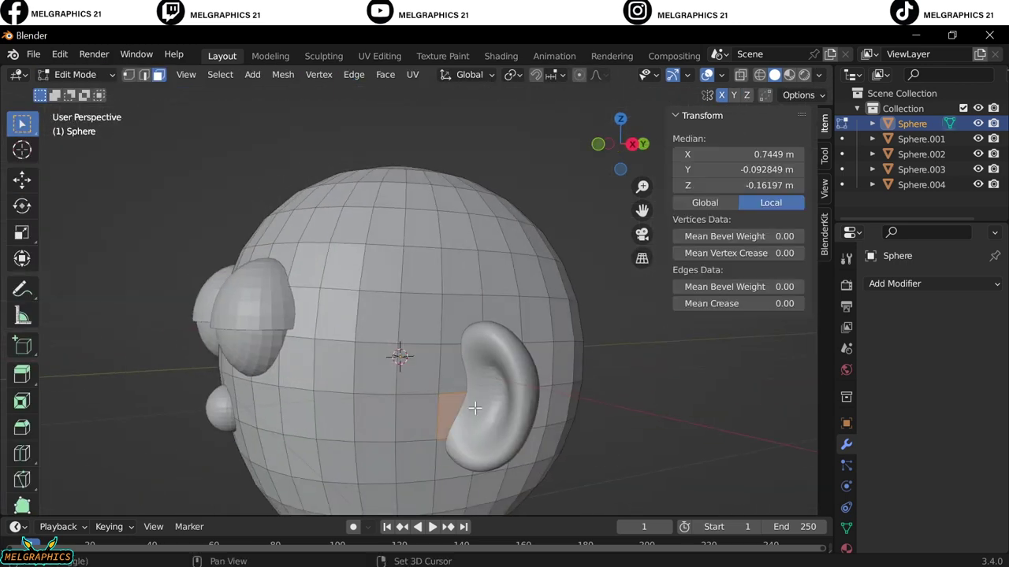
middle_click_drag(393, 270, 477, 243)
key("KP_1")
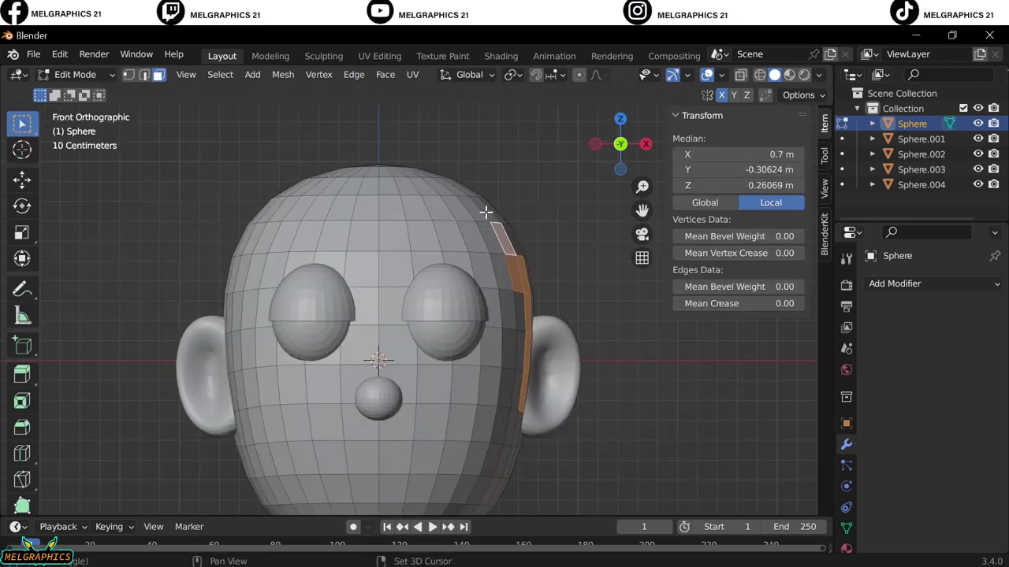
left_click(473, 170, "alt+shift")
mouse_move(417, 254)
middle_mouse_down()
mouse_move(247, 252)
mouse_move(405, 360)
middle_mouse_up()
left_click(418, 248, "alt+shift")
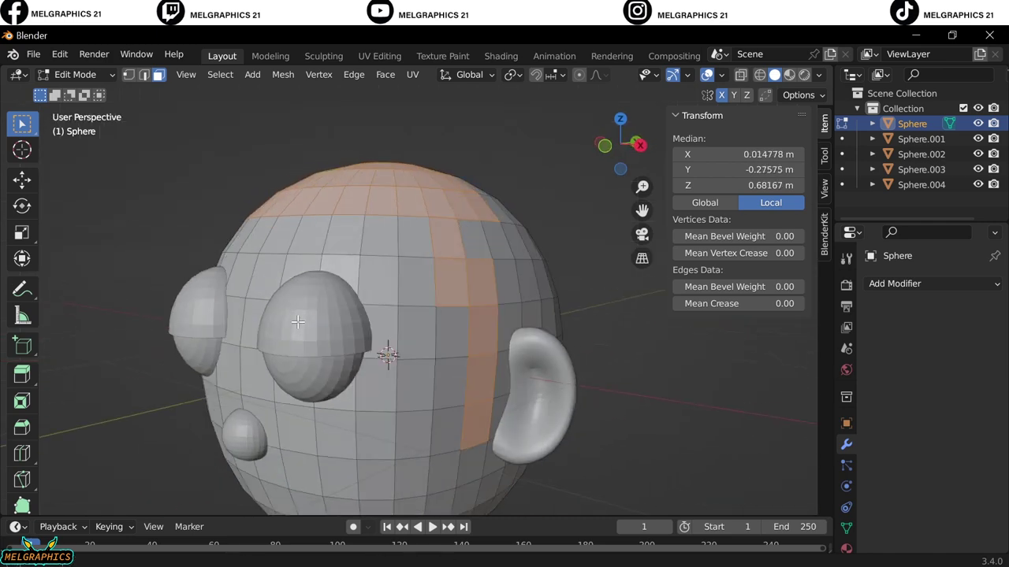
middle_click_drag(305, 316, 294, 234)
left_click_drag(294, 235, 333, 255)
Add more face loops across the top of the head until the whole crown is selected.
mouse_move(334, 254)
middle_mouse_down()
mouse_move(446, 295)
mouse_move(403, 331)
middle_mouse_up()
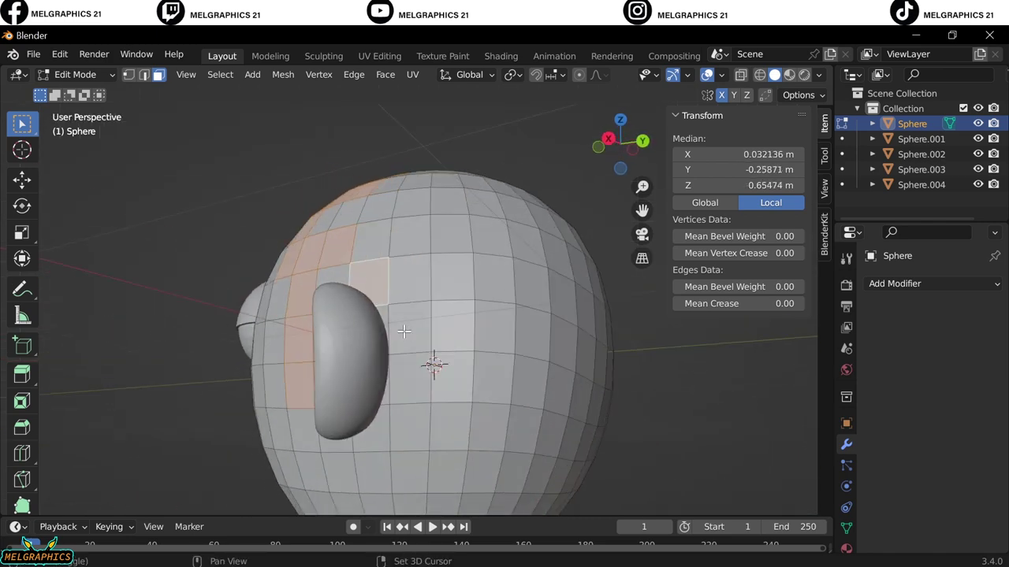
mouse_move(488, 272)
middle_mouse_down()
mouse_move(441, 360)
mouse_move(450, 360)
middle_mouse_up()
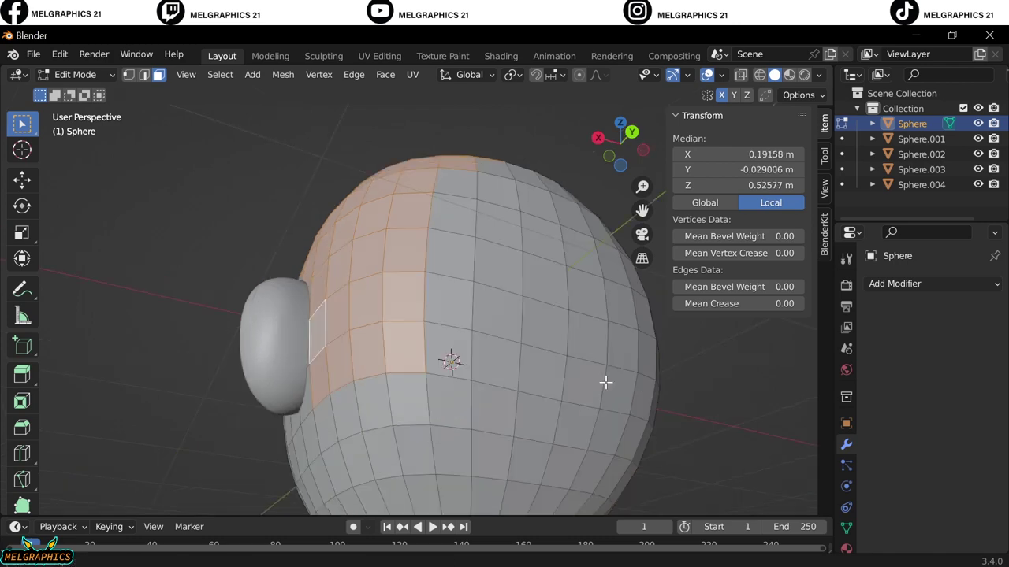
left_click(341, 406, "alt+shift")
mouse_move(342, 406)
middle_mouse_down()
mouse_move(607, 421)
mouse_move(544, 416)
mouse_move(509, 236)
mouse_move(520, 293)
mouse_move(446, 365)
mouse_move(701, 361)
mouse_move(683, 371)
mouse_move(431, 234)
middle_mouse_up()
left_click(508, 236, "alt+shift")
left_click(431, 234, "shift")
mouse_move(463, 313)
middle_mouse_down()
mouse_move(527, 344)
mouse_move(470, 367)
mouse_move(439, 328)
mouse_move(439, 311)
middle_mouse_up()
left_click(527, 345, "alt+shift")
left_click(439, 328, "alt+shift")
left_click(439, 311, "alt+shift")
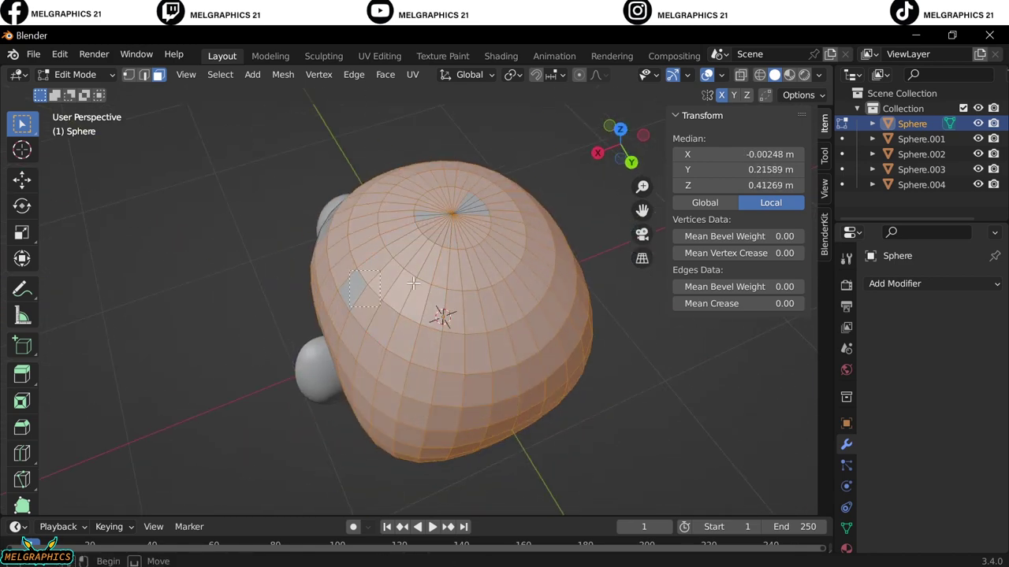
key("KP_1")
Separate the selected crown faces into their own hair-cap object and return to Object Mode.
right_click(455, 489)
left_click(536, 489)
left_click(75, 74)
left_click(83, 90)
Give the separated hair cap a Solidify modifier 0.01 m thick.
left_click(894, 284)
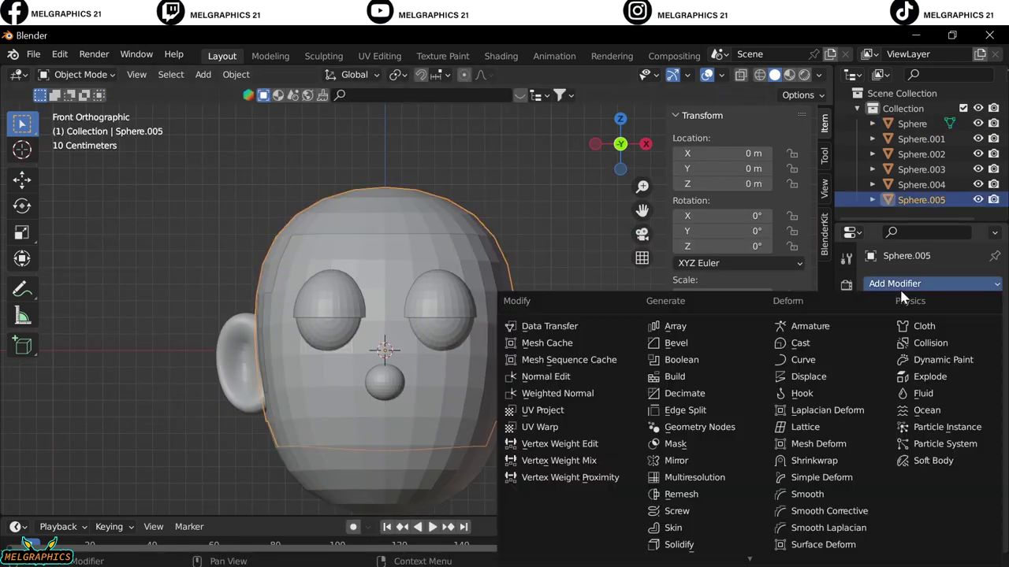
left_click(725, 542)
middle_click_drag(410, 371, 452, 384)
key("KP_1")
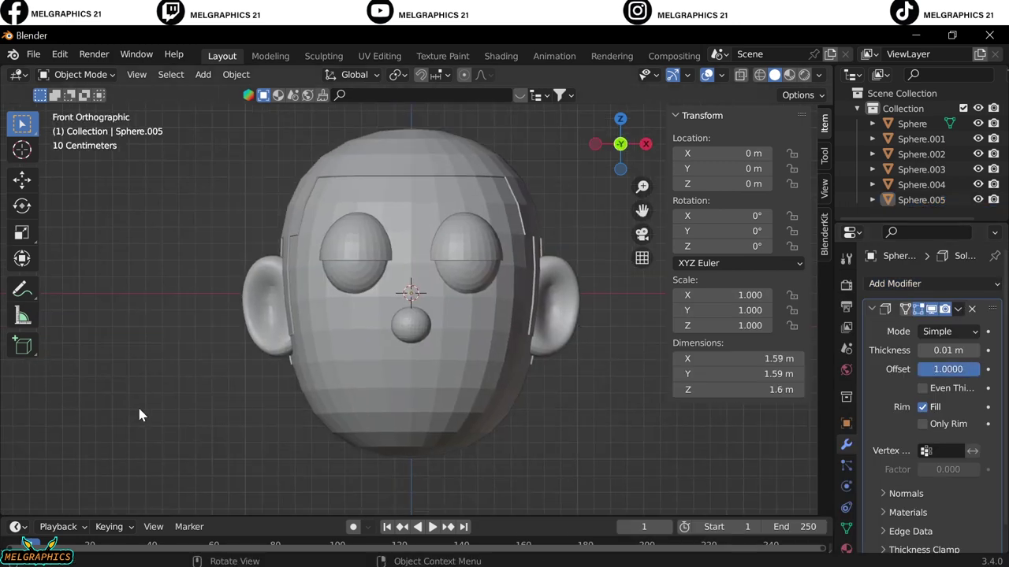
Add a new UV Sphere and scale it down to hair-clump size.
key("shift+a")
left_click(181, 313)
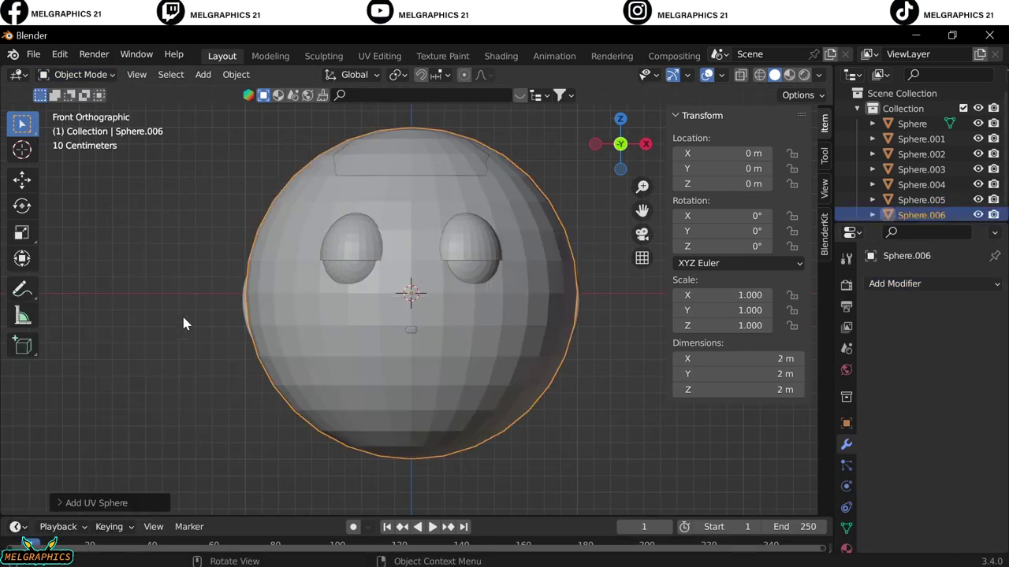
key("s")
left_click(409, 351)
key("KP_7")
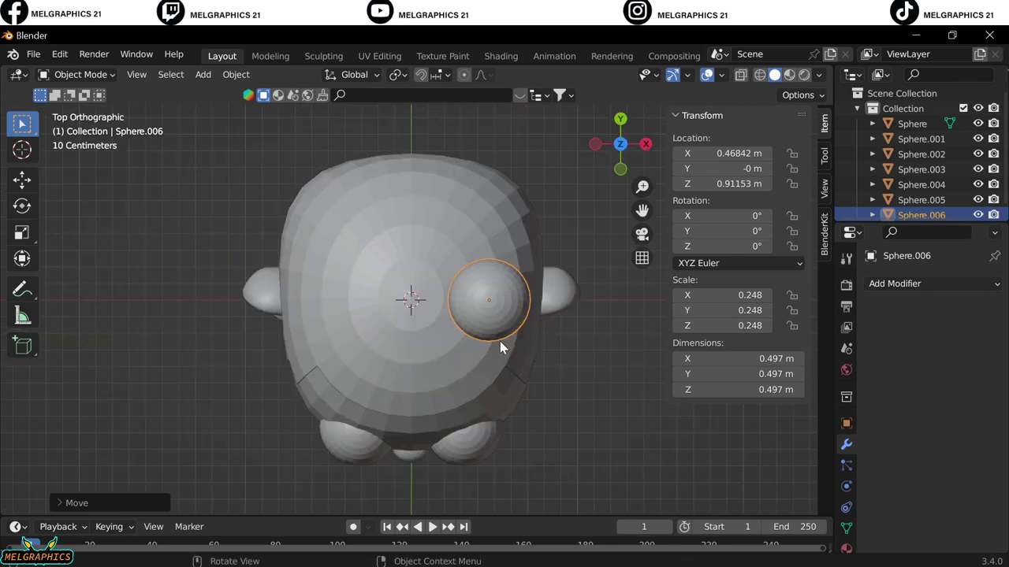
Place the small sphere on the head, make linked copies, and set their height along Z.
right_click(500, 342)
left_click(473, 404)
left_click(457, 409)
right_click(453, 411)
left_click(453, 412)
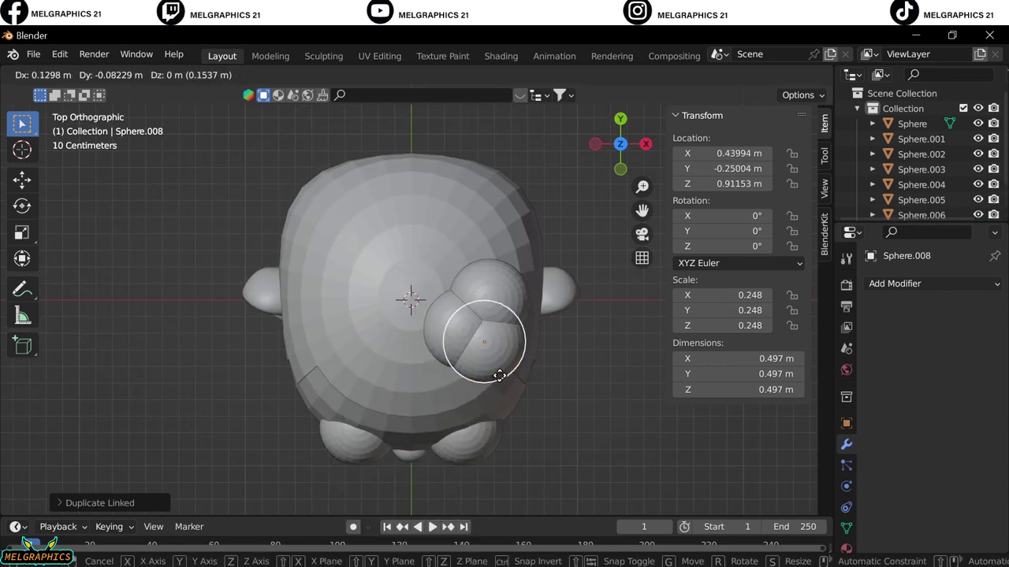
left_click(481, 418)
key("KP_1")
key("g")
key("z")
left_click(466, 178)
Scale the hair spheres smaller and reposition them in top view.
middle_click_drag(466, 178, 360, 213)
key("s")
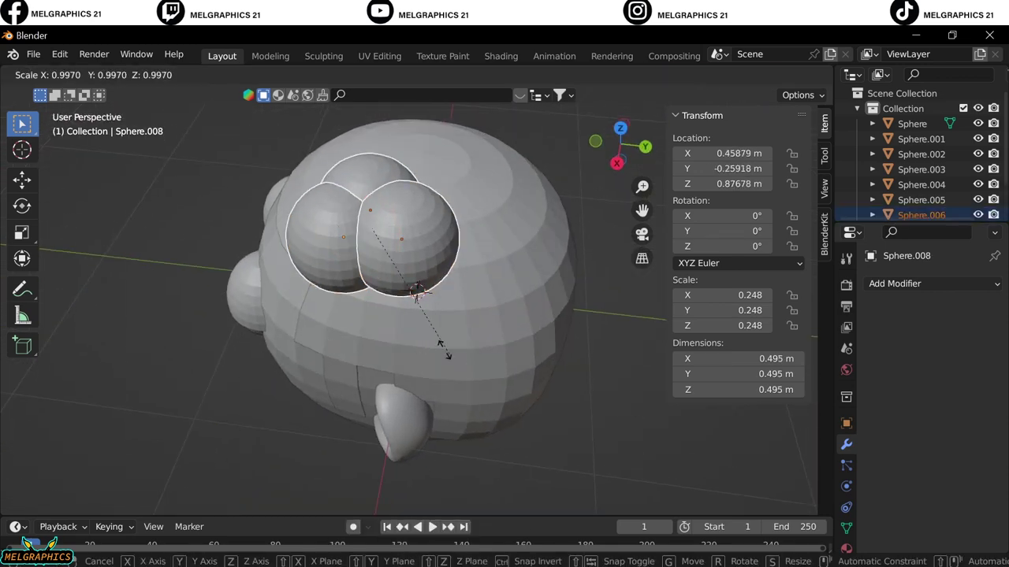
left_click(441, 347)
key("KP_7")
key("g")
left_click(458, 333)
middle_click_drag(459, 332, 509, 349)
right_click(481, 334)
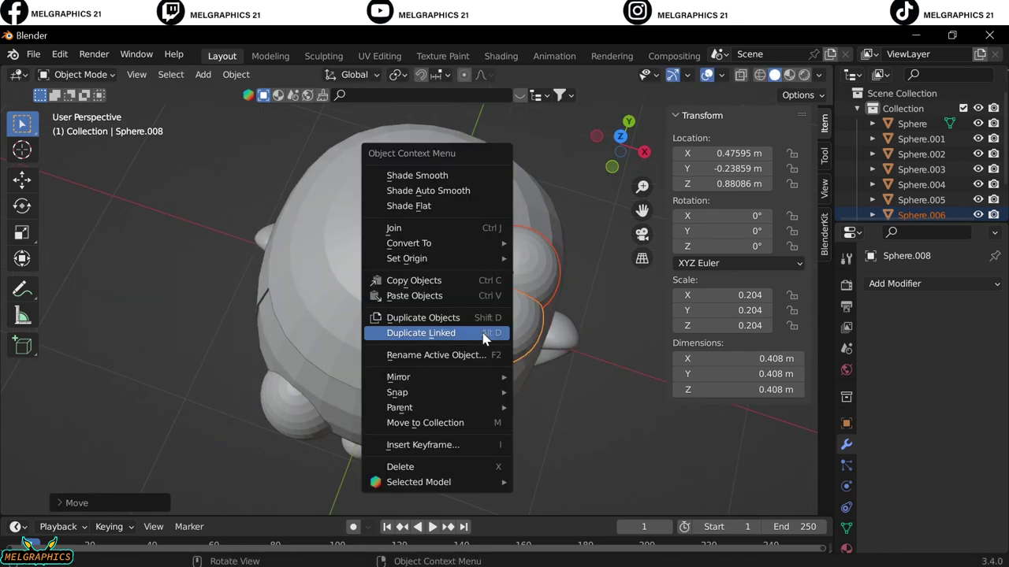
key("KP_7")
Make four more linked copies and place them along the hairline.
right_click(482, 403)
left_click(482, 402)
left_click(503, 436)
right_click(473, 405)
left_click(473, 405)
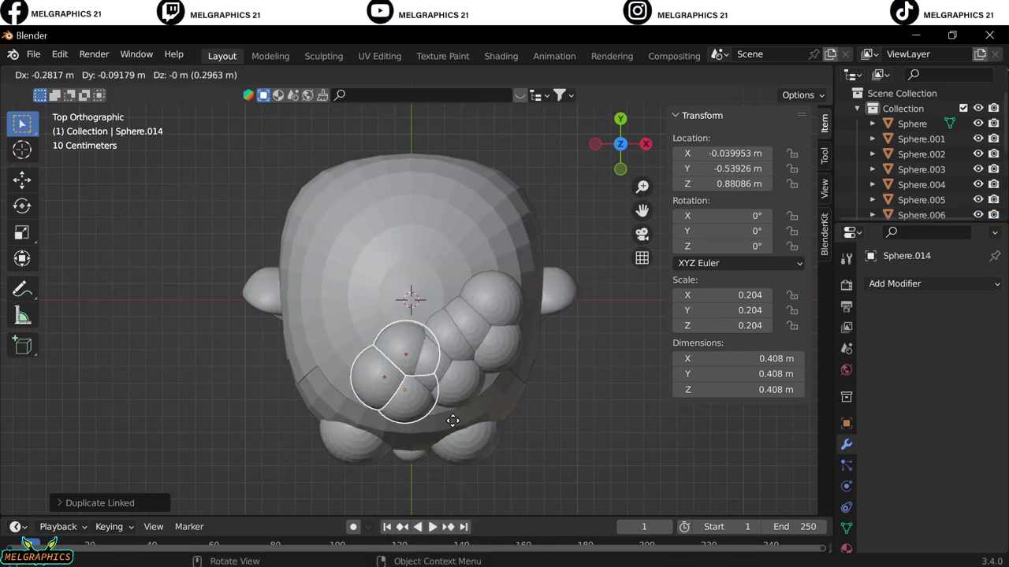
left_click(466, 409)
right_click(467, 410)
left_click(466, 409)
left_click(400, 373)
right_click(404, 390)
left_click(403, 391)
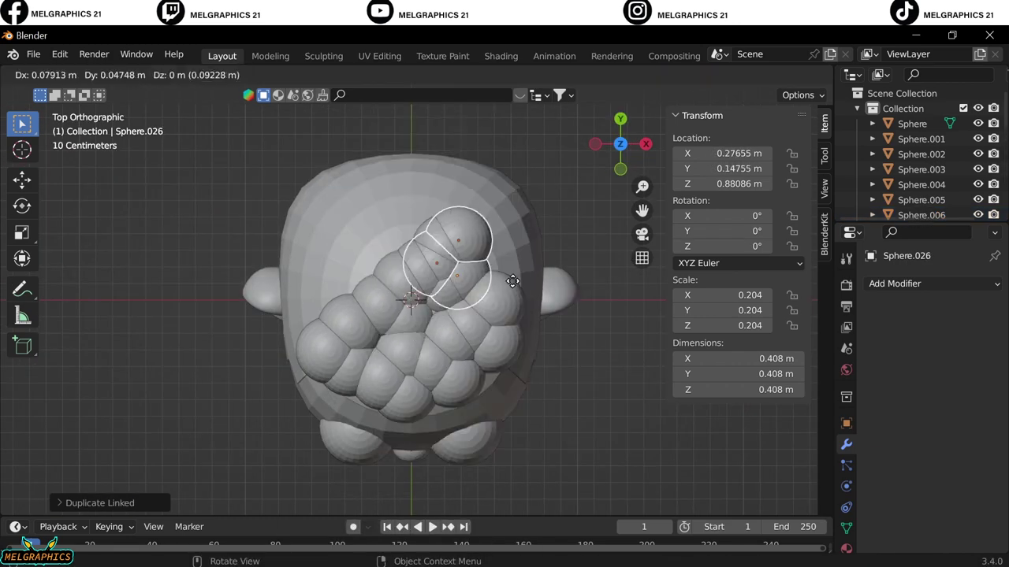
left_click(512, 279)
mouse_move(512, 279)
middle_mouse_down()
mouse_move(379, 196)
mouse_move(331, 401)
mouse_move(210, 434)
middle_mouse_up()
Select hair spheres in front view and adjust one clump's position.
key("KP_1")
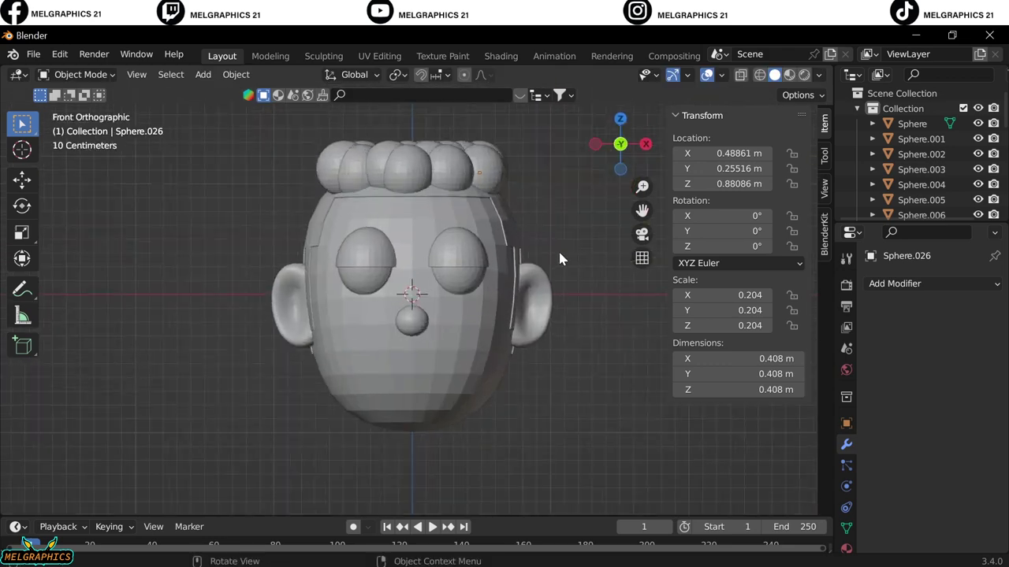
middle_click_drag(559, 259, 435, 288)
left_click(434, 288)
key("KP_1")
left_click(341, 276)
key("g")
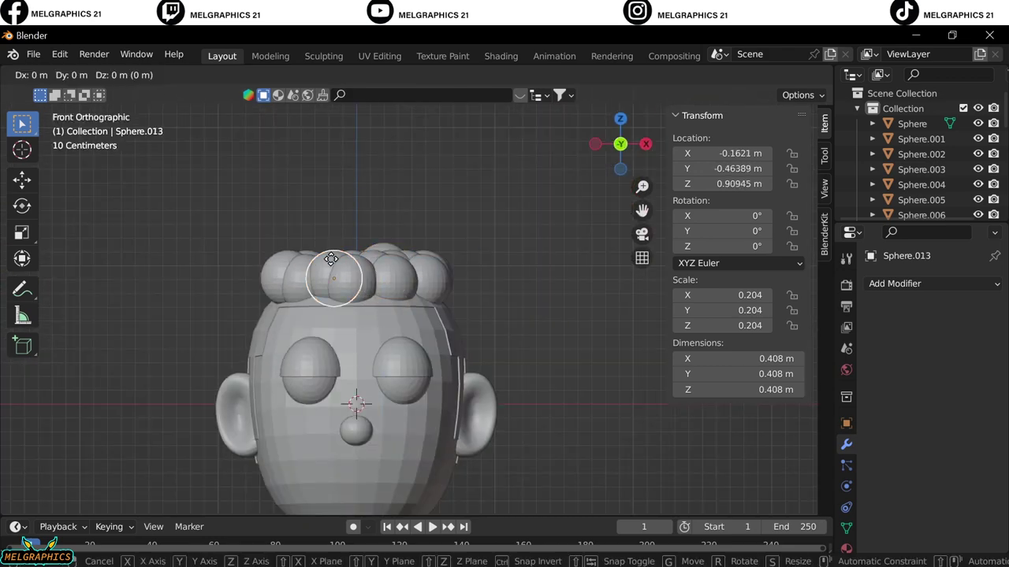
key("Escape")
middle_click_drag(486, 319, 319, 376)
key("KP_7")
Add more Alt+D linked hair copies on top of the head, checking front and side views.
left_click(282, 330)
key("alt+d")
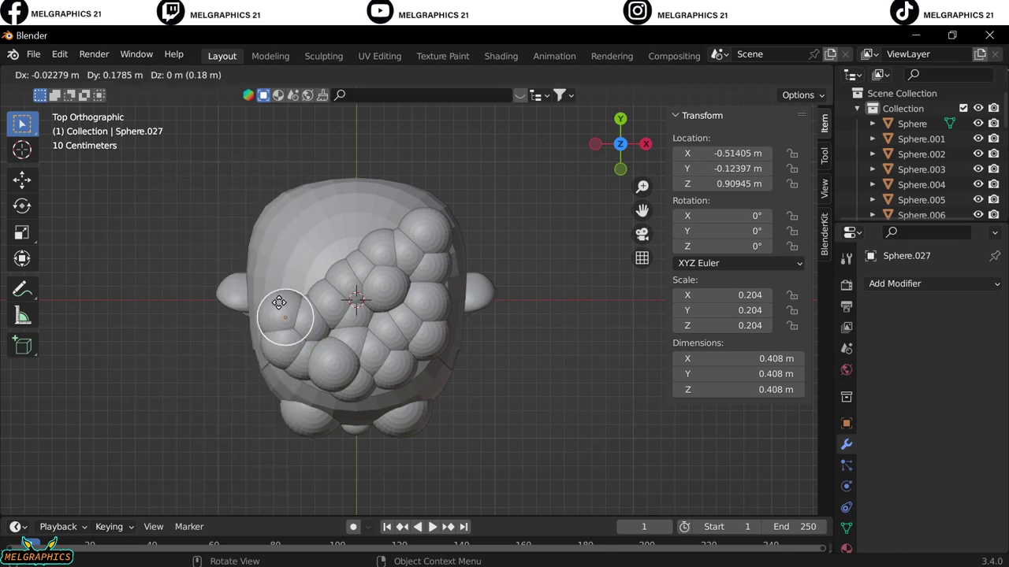
left_click(349, 237)
right_click(378, 223)
left_click(383, 225)
right_click(383, 227)
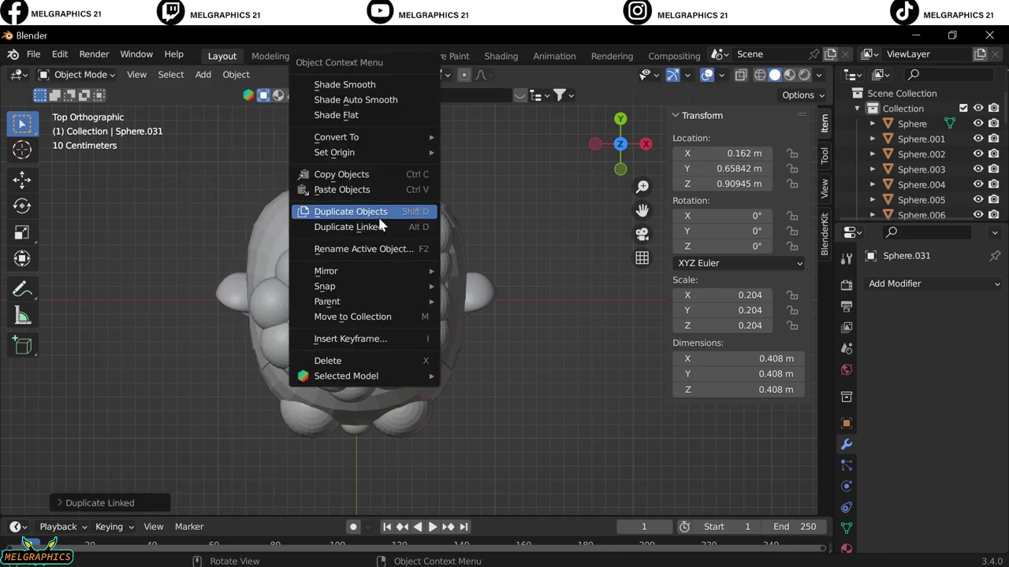
left_click(383, 227)
left_click(295, 238)
left_click(252, 275)
key("KP_1")
mouse_move(316, 334)
middle_mouse_down()
mouse_move(531, 279)
mouse_move(576, 391)
middle_mouse_up()
key("KP_3")
Move a hair sphere front-to-back along Y and select the row of spheres in side view.
left_click(515, 285)
key("g")
key("y")
left_click(514, 286)
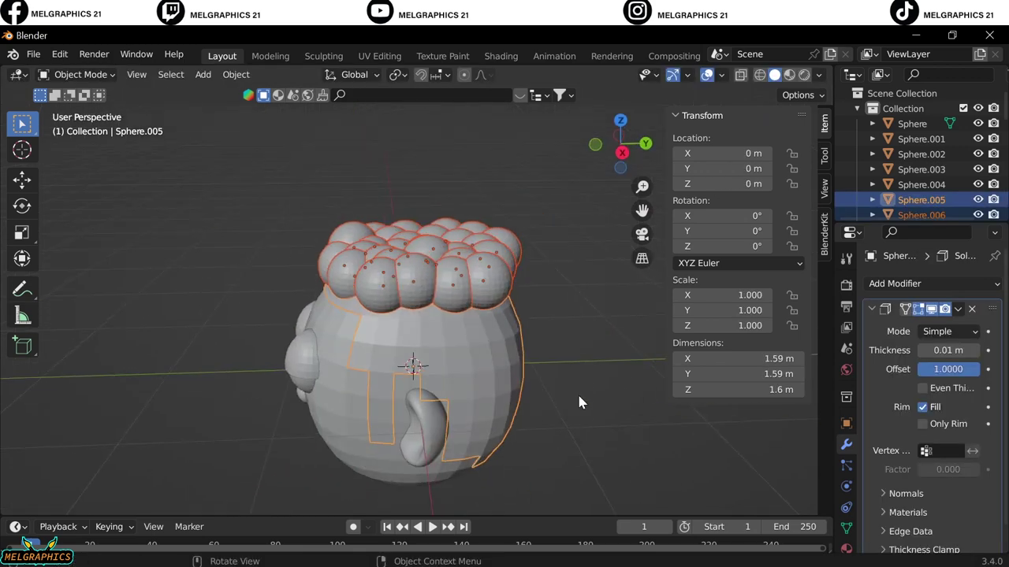
key("KP_3")
left_click_drag(336, 227, 400, 312)
middle_click_drag(400, 265, 467, 278)
Shift the selected hair spheres along Y and Z to settle them onto the head.
left_click(543, 247, "shift")
key("KP_3")
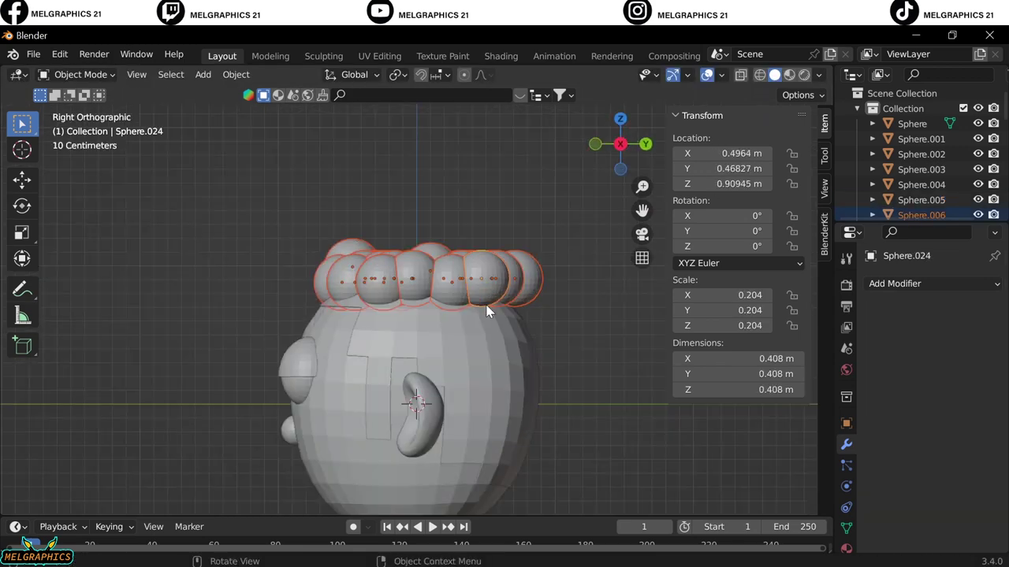
key("g")
key("y")
key("z")
left_click(355, 347)
mouse_move(355, 347)
middle_mouse_down()
mouse_move(243, 361)
mouse_move(612, 468)
middle_mouse_up()
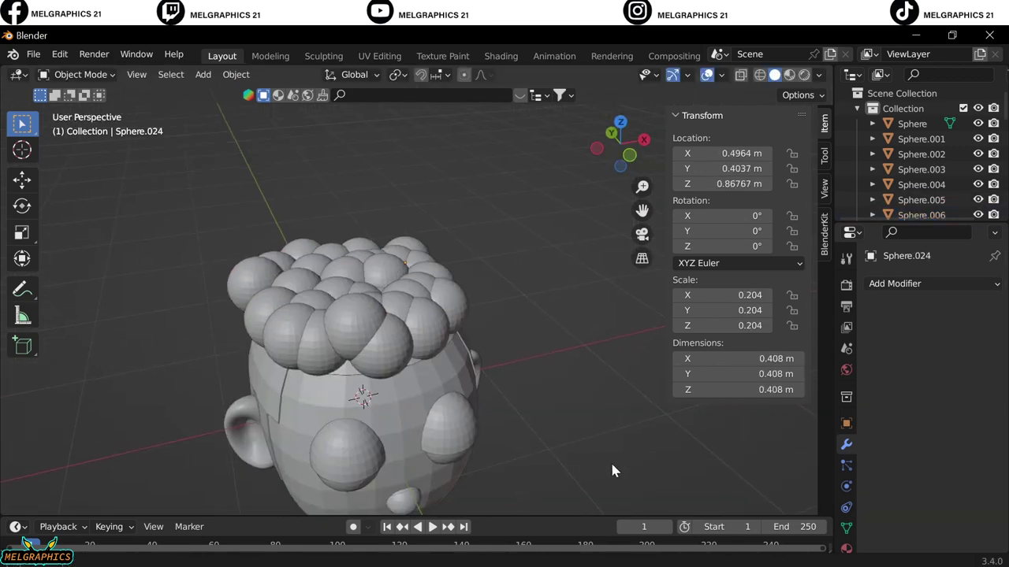
key("KP_1")
Nudge the top hair spheres sideways along X and reposition another from top view.
left_click(328, 270)
middle_click_drag(328, 270, 348, 326)
key("KP_1")
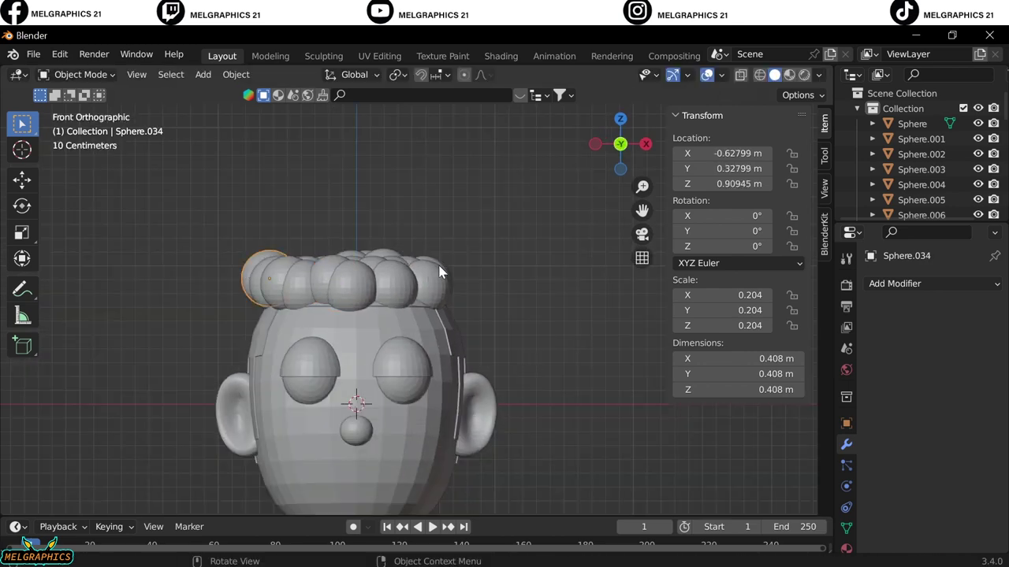
left_click(439, 272)
key("g")
key("x")
left_click(435, 268)
key("KP_7")
left_click(433, 312)
key("g")
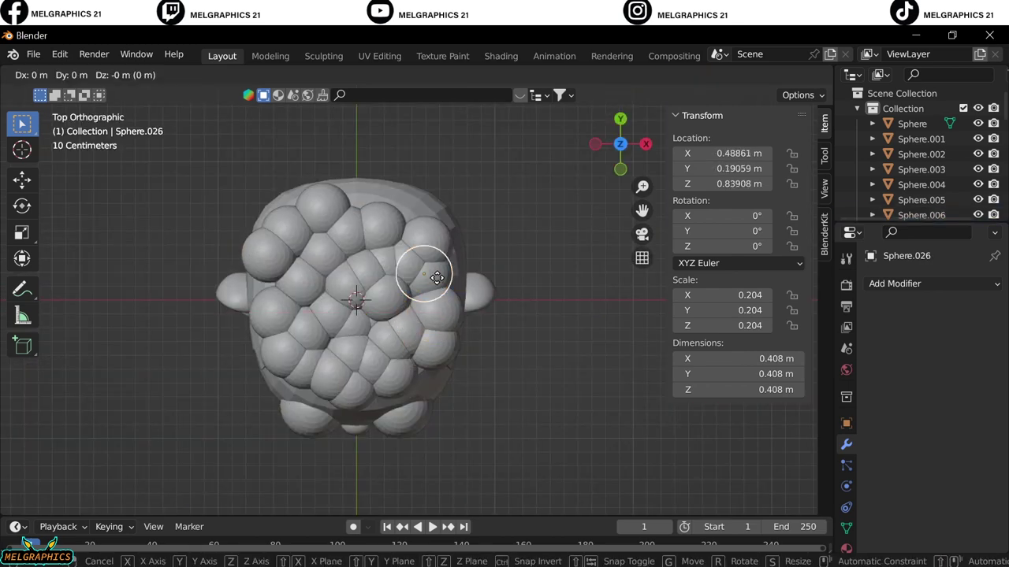
left_click(436, 278)
Reposition the back and front hair spheres to close the gaps over the crown.
left_click(435, 180)
left_click(400, 163)
left_click(356, 221)
key("g")
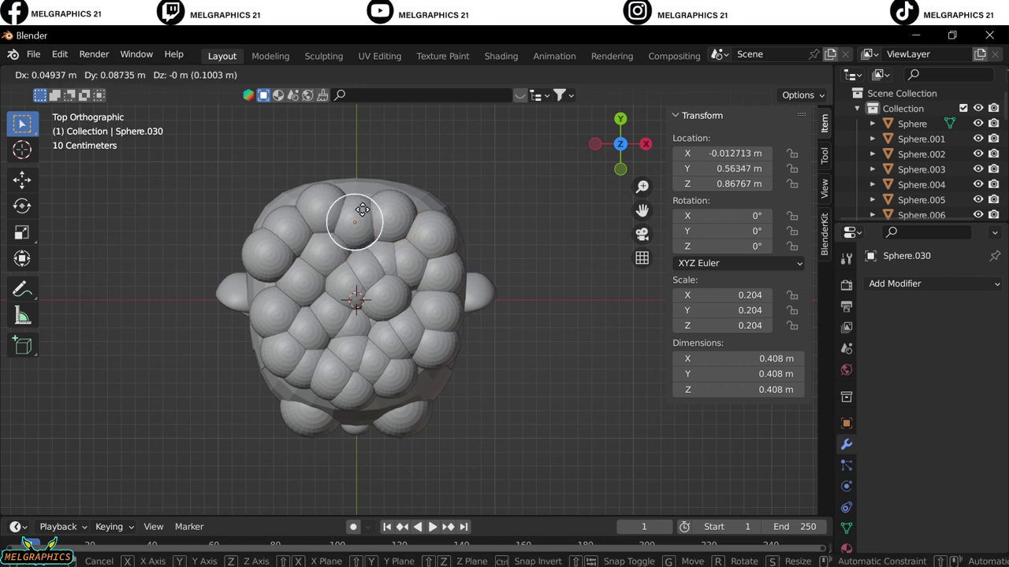
left_click(322, 197)
left_click(265, 302)
left_click(401, 379)
key("g")
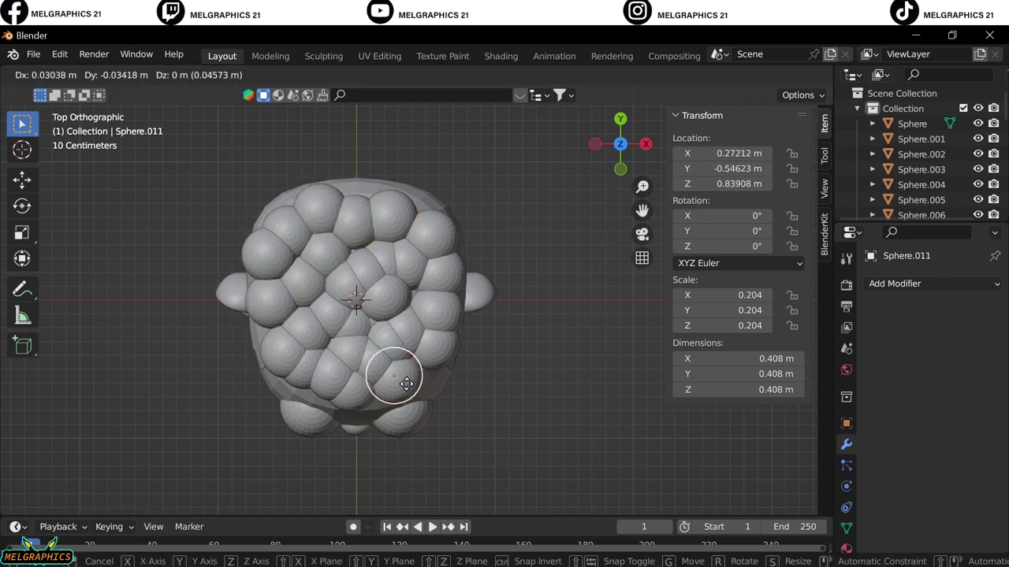
left_click(406, 384)
key("KP_1")
middle_click_drag(524, 416, 173, 407)
key("KP_1")
Select the head shell, then the top-left hair sphere and the ear, panning the view up.
left_click(920, 199)
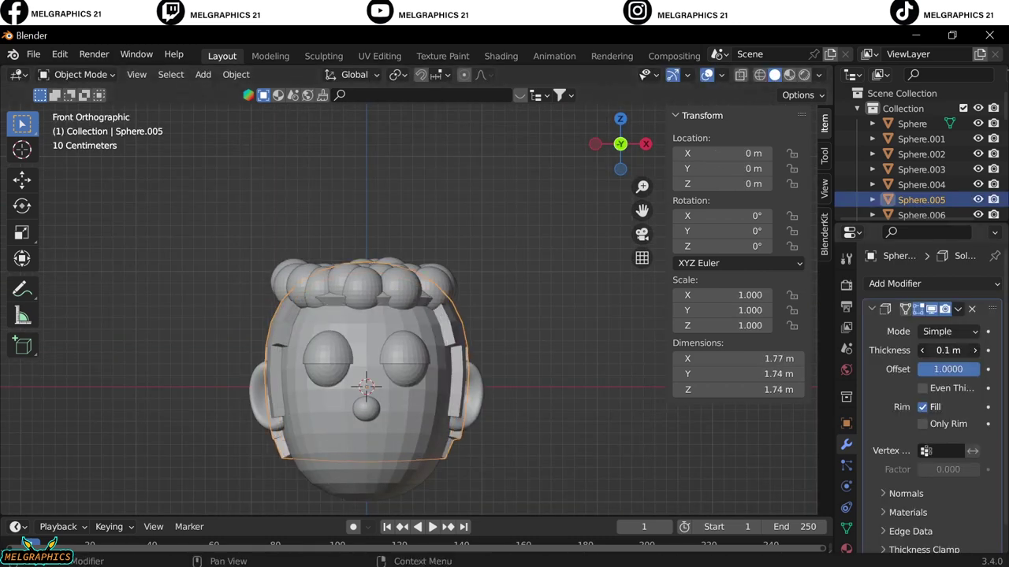
left_click(556, 440)
left_click(290, 268)
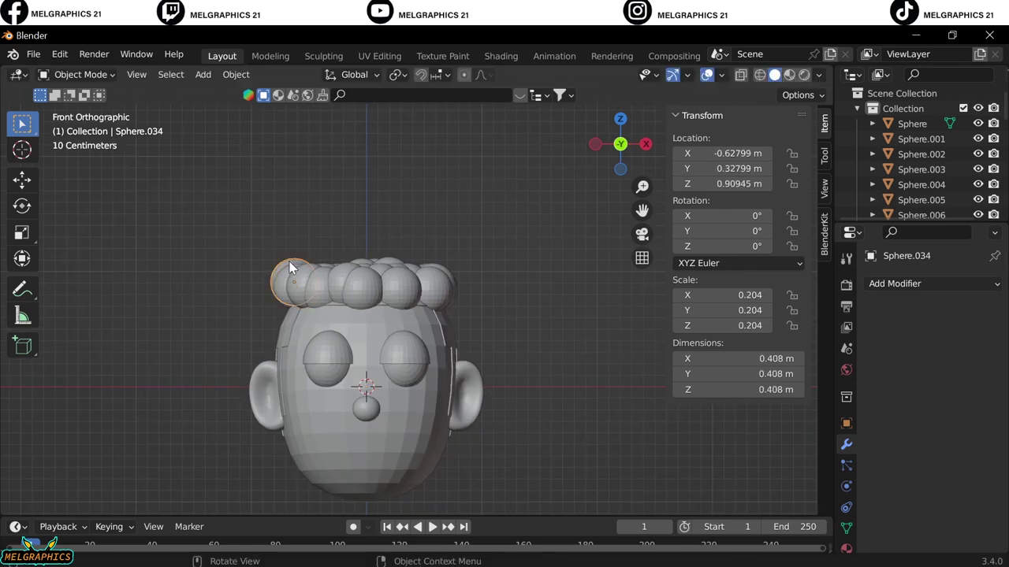
left_click(483, 378)
middle_click_drag(443, 507, 487, 386, "shift")
Add a cylinder, shrink it to a thin neck with Y scale 0.194, and lower it under the head.
key("shift+a")
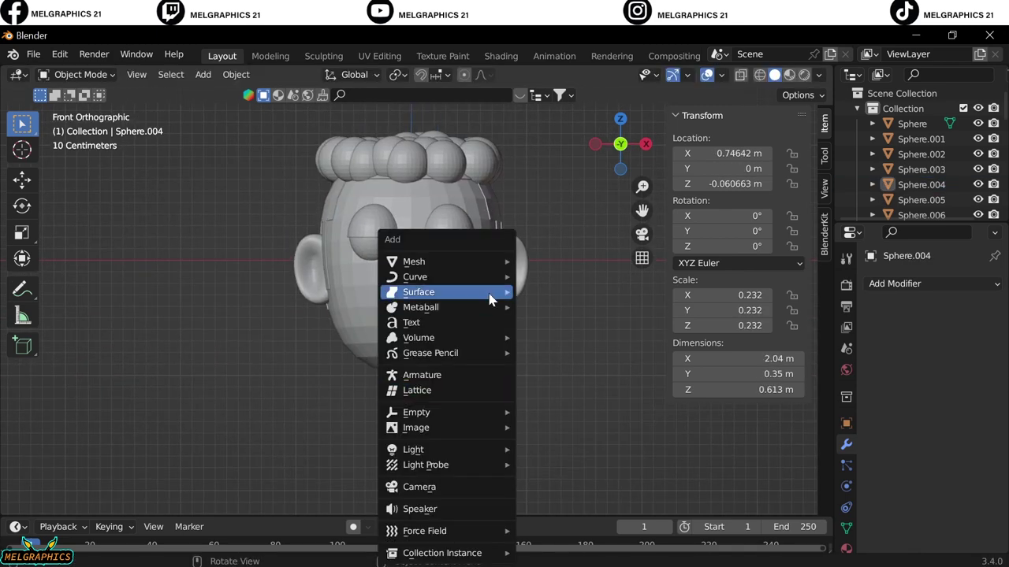
left_click(552, 339)
key("s")
left_click(504, 331)
type(".1")
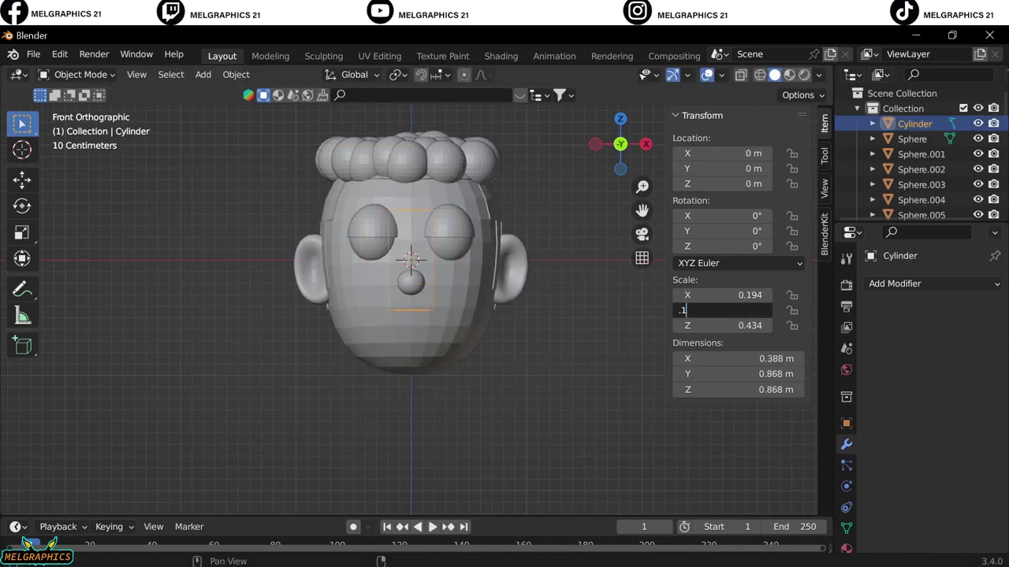
type("94")
key("Return")
key("g")
key("z")
left_click(528, 351)
Check the neck from the front view, then add a UV sphere for the body.
mouse_move(528, 350)
middle_mouse_down()
mouse_move(238, 361)
mouse_move(536, 385)
middle_mouse_up()
key("KP_1")
scroll(521, 341, "down", 1)
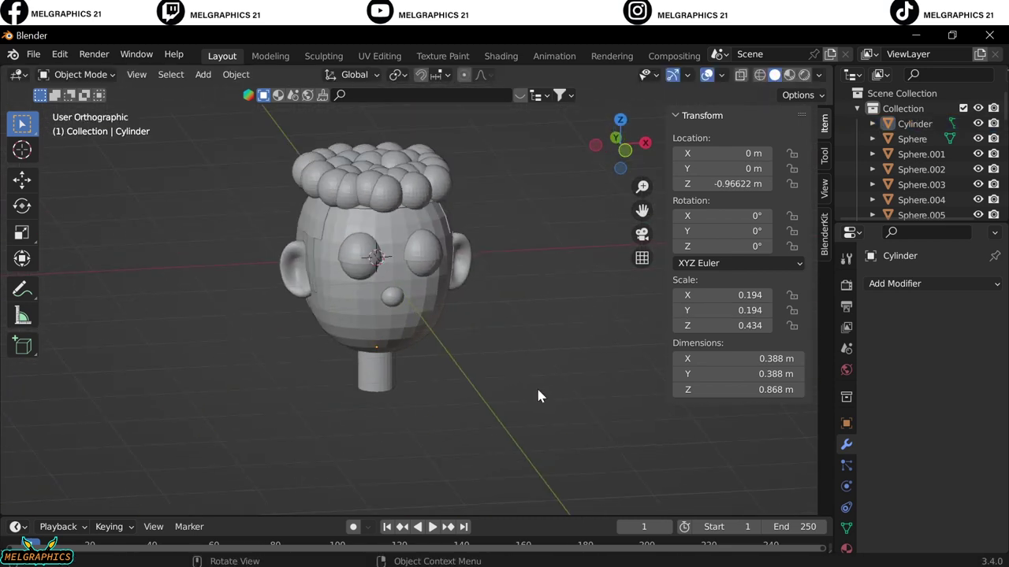
key("KP_1")
key("shift+a")
left_click(524, 307)
Lower the body sphere below the neck and stretch it vertically to a 1.110 Z scale.
key("g")
key("z")
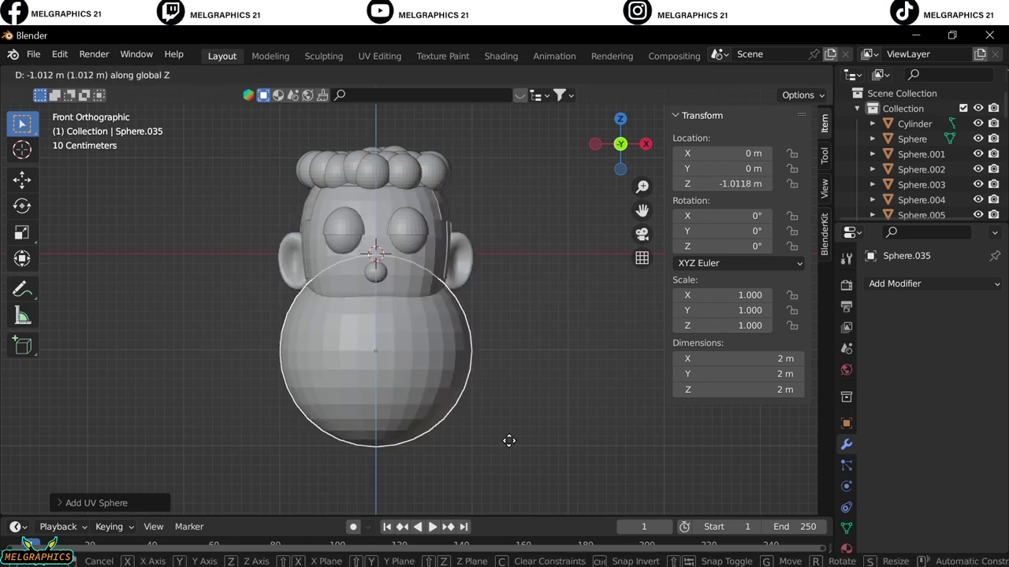
left_click(509, 504)
key("KP_3")
key("KP_1")
key("s")
key("z")
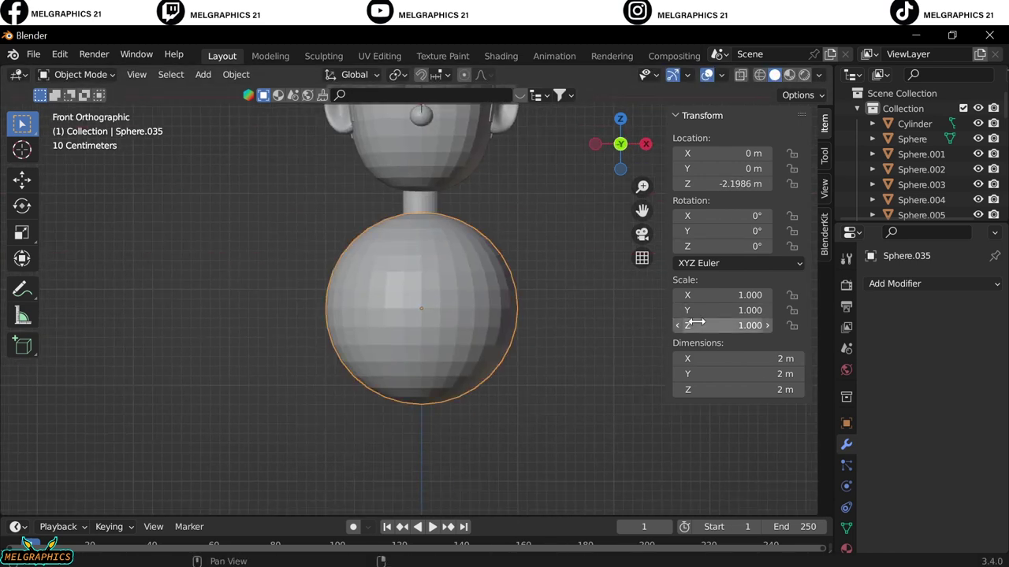
left_click(544, 419)
key("g")
key("z")
left_click(563, 437)
In Edit Mode with X-ray, delete the sphere's bottom faces, then return to Object Mode.
key("shift+a")
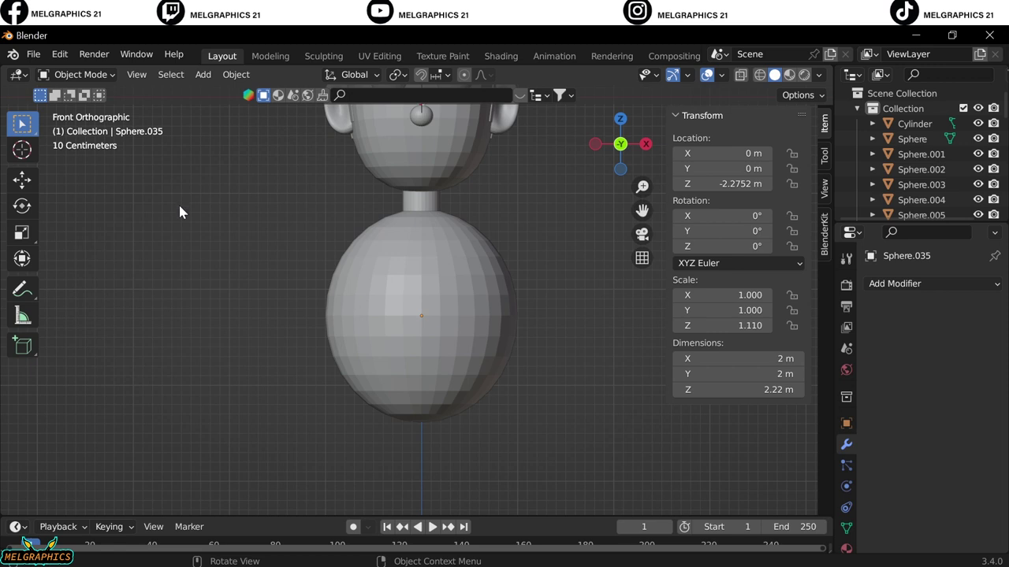
key("shift+a")
left_click(432, 416)
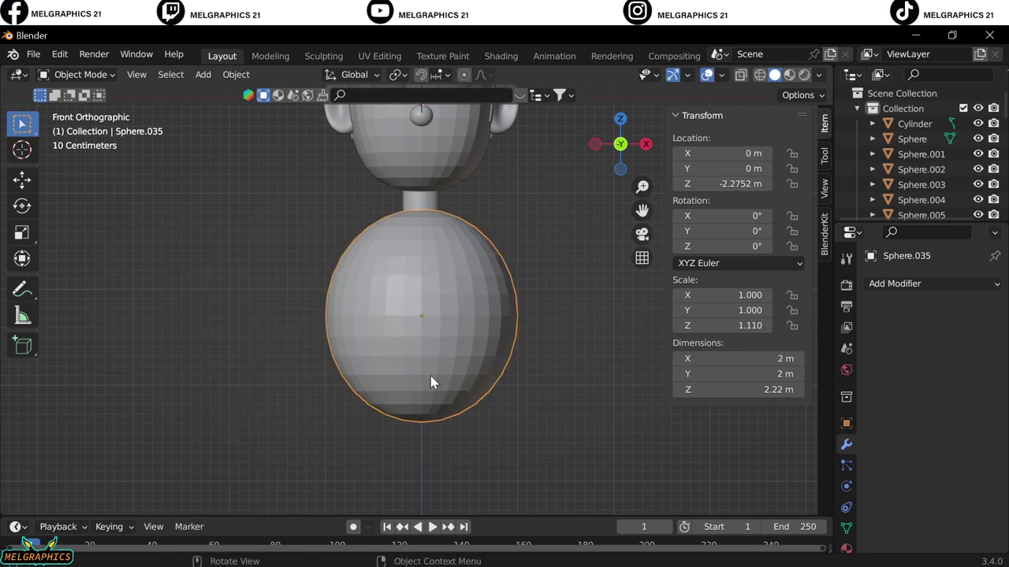
right_click(431, 376)
key("Tab")
key("alt+z")
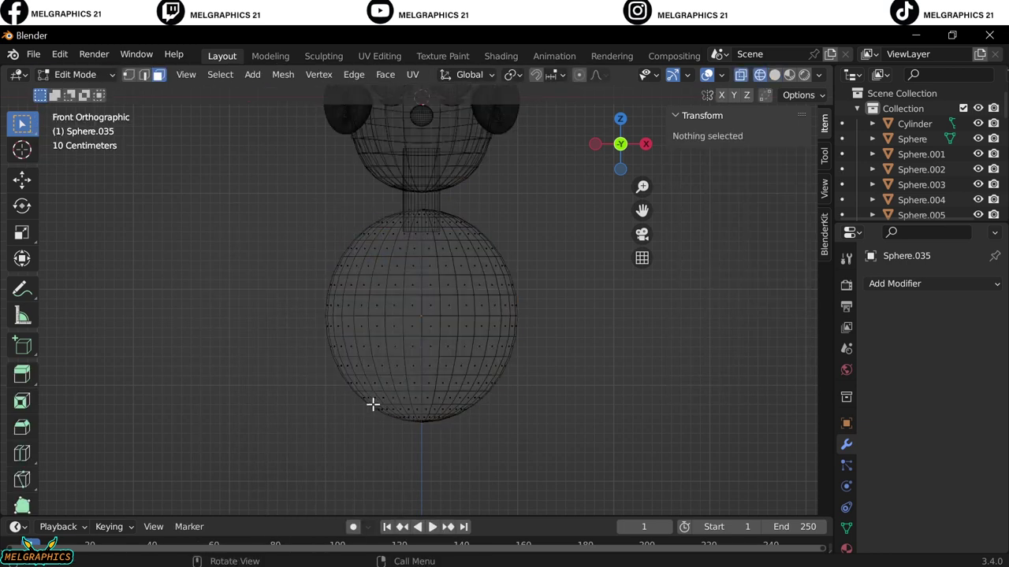
left_click_drag(493, 430, 344, 387)
right_click(394, 473)
left_click(75, 74)
left_click(84, 93)
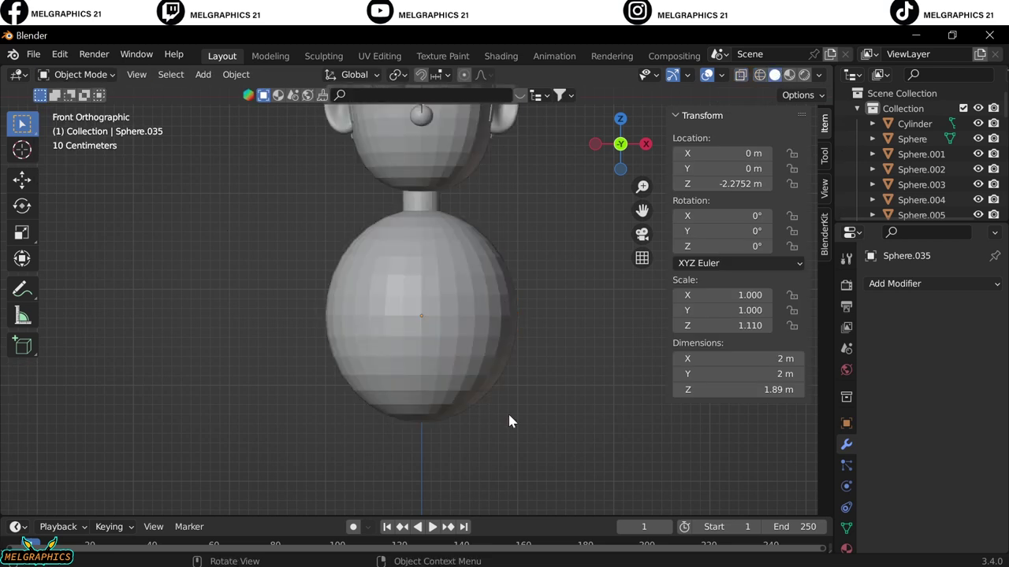
key("shift+a")
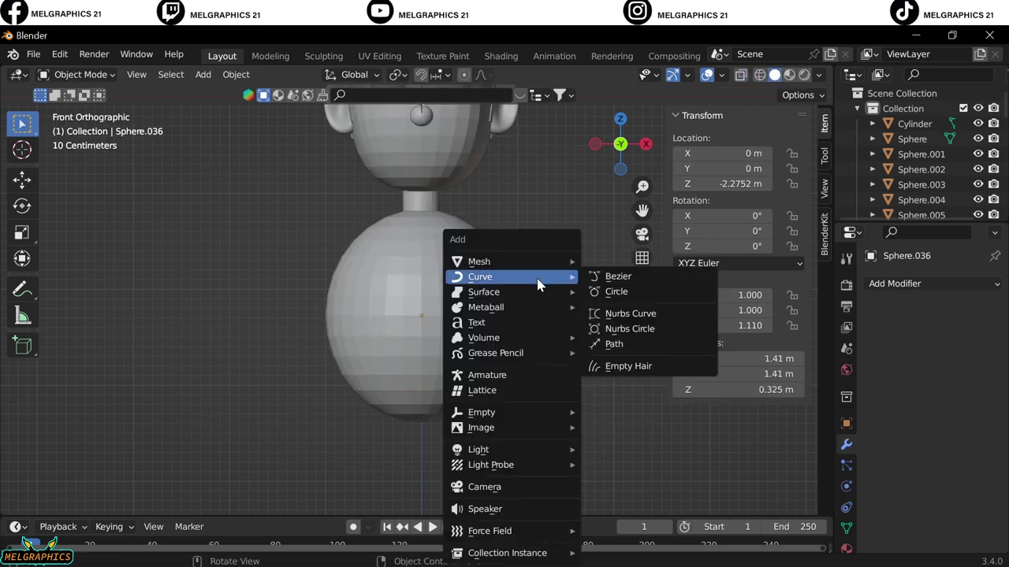
Add a cube and scale it into a flat slab tucked under the body.
left_click(618, 276)
key("g")
key("z")
left_click(569, 264)
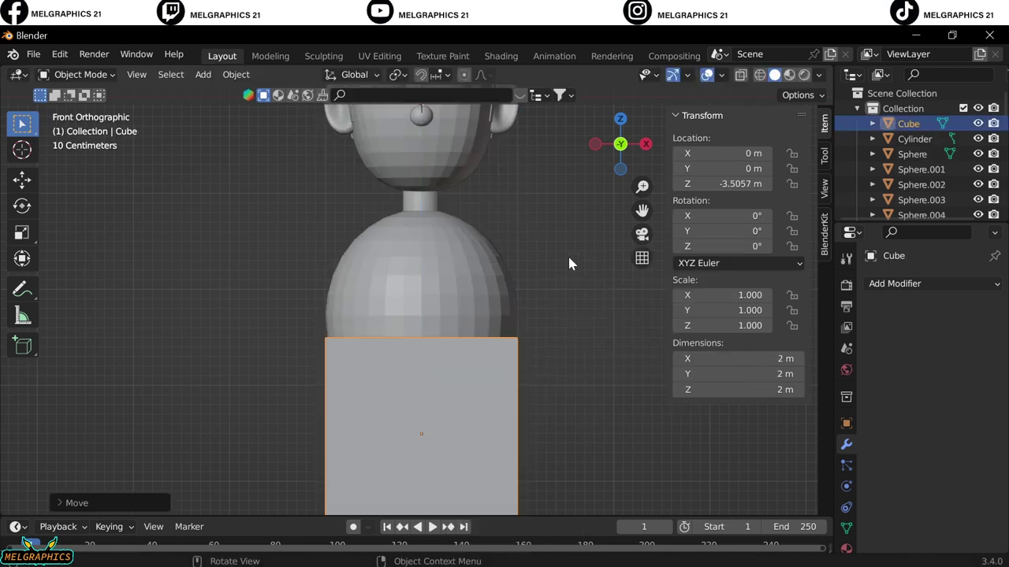
key("s")
left_click(514, 383)
key("KP_3")
mouse_move(748, 326)
left_mouse_down()
mouse_move(710, 326)
mouse_move(756, 310)
mouse_move(741, 294)
mouse_move(757, 294)
left_mouse_up()
key("g")
key("z")
left_click(531, 357)
key("KP_1")
middle_click_drag(268, 441, 450, 326)
Give the cube a Bevel modifier and select its back-face vertices in wireframe Edit Mode.
left_click(894, 284)
left_click(689, 346)
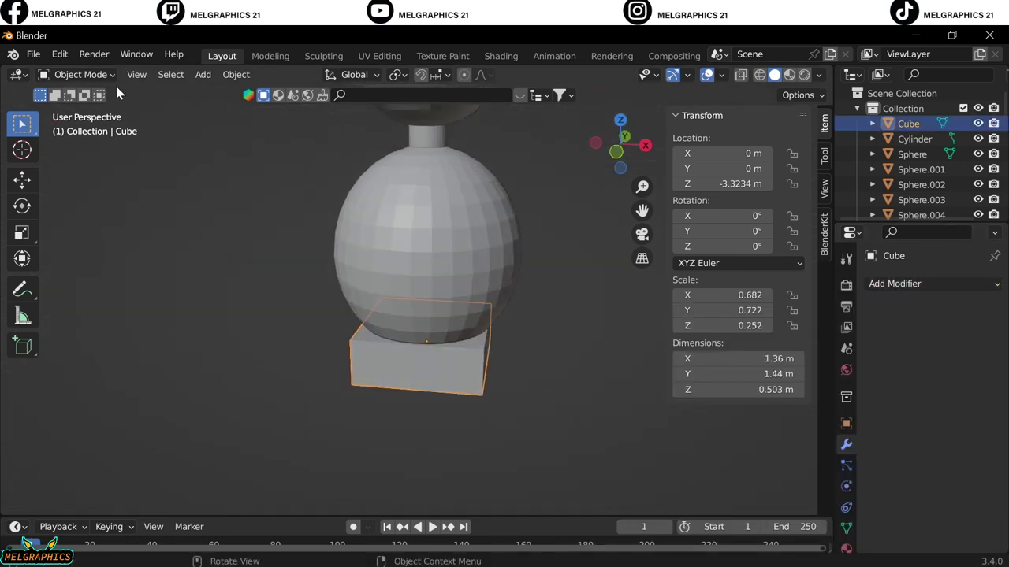
key("Tab")
left_click(128, 74)
key("a")
left_click(759, 74)
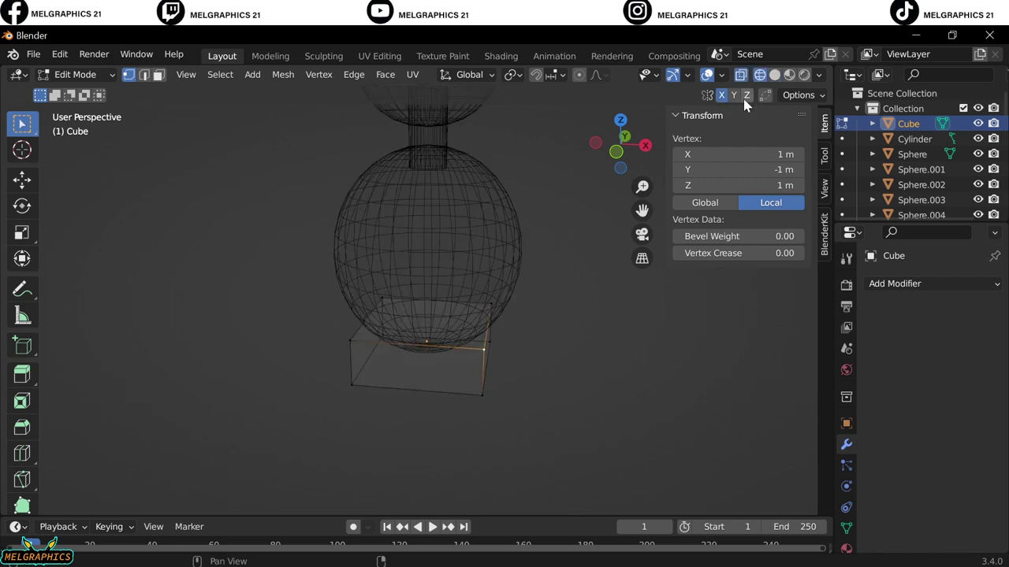
left_click(481, 392)
middle_click_drag(481, 392, 255, 352)
left_click(255, 352, "shift")
left_click(428, 473, "shift")
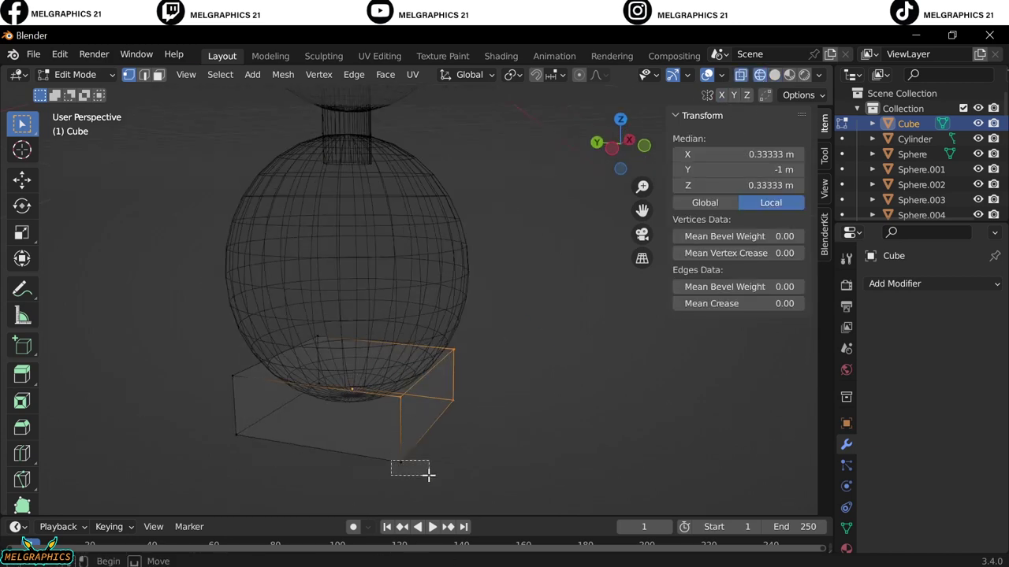
left_click(426, 412, "shift")
Extrude the whole cube's faces outward and scale the new geometry, then leave Edit Mode.
key("alt+a")
key("a")
middle_click_drag(452, 394, 491, 394)
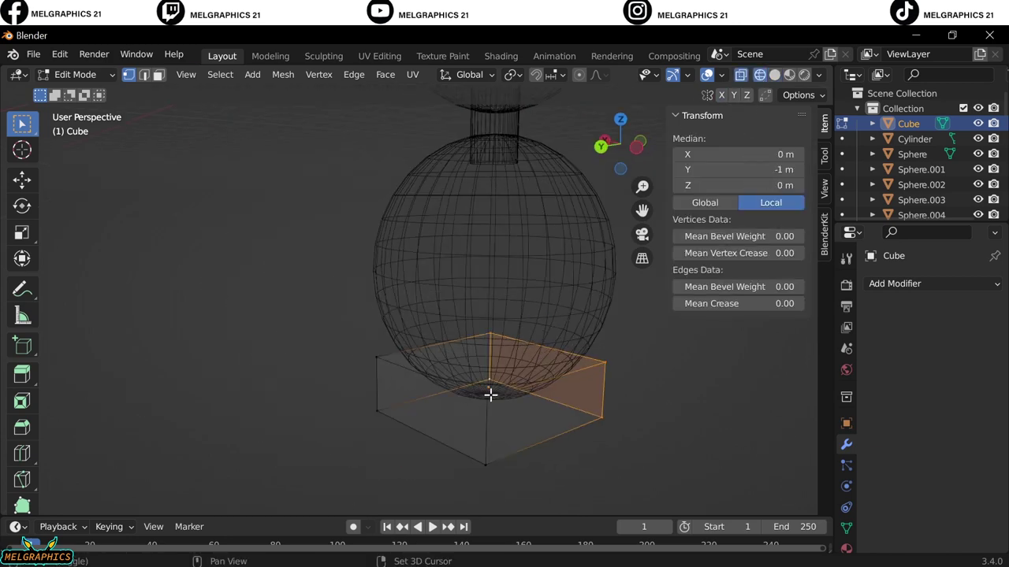
middle_click_drag(381, 373, 591, 390)
key("KP_3")
key("e")
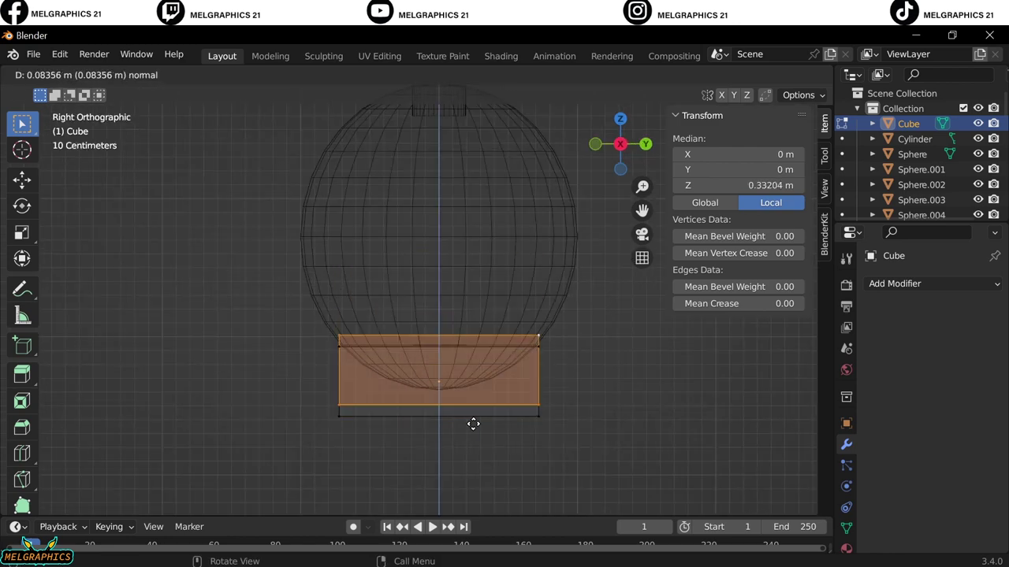
left_click(473, 423)
key("s")
left_click(587, 442)
middle_click_drag(587, 443, 522, 104)
key("alt+z")
key("Tab")
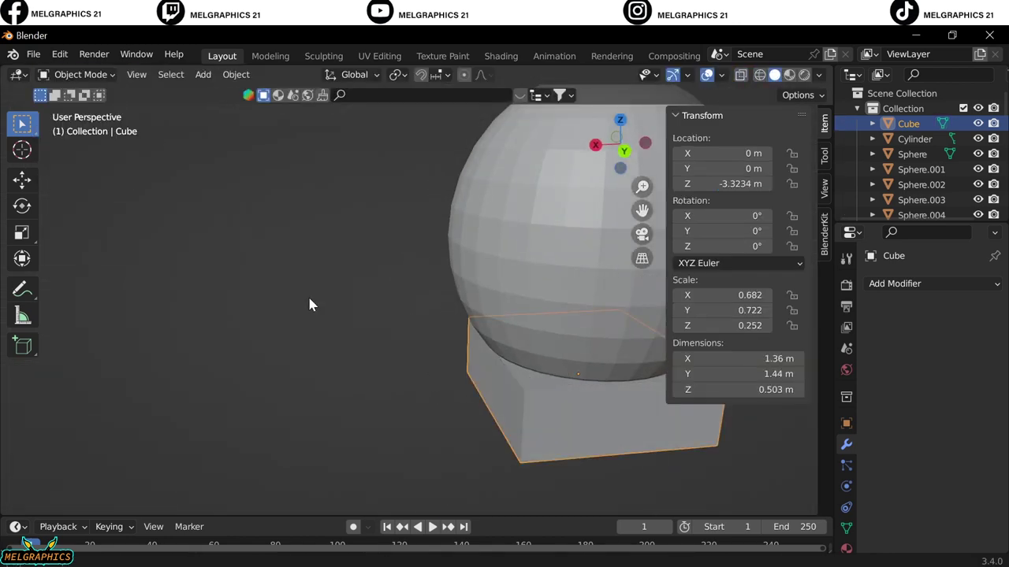
Flatten the cube vertically into a thinner base from the front view.
key("KP_1")
middle_click_drag(336, 362, 500, 362, "shift")
key("Tab")
key("Tab")
key("s")
key("x")
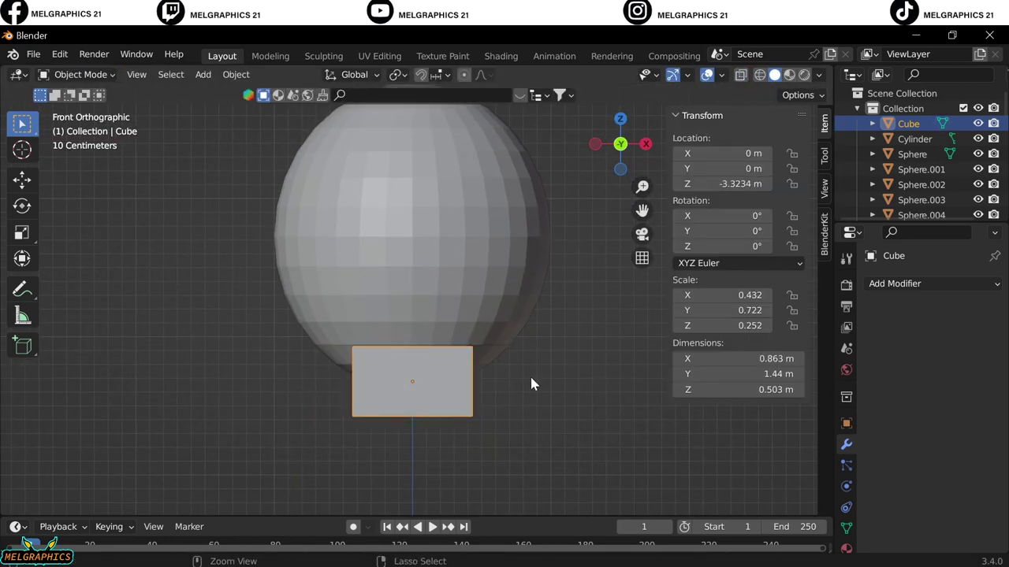
key("ctrl+z")
left_click(482, 368)
key("s")
key("z")
left_click(523, 379)
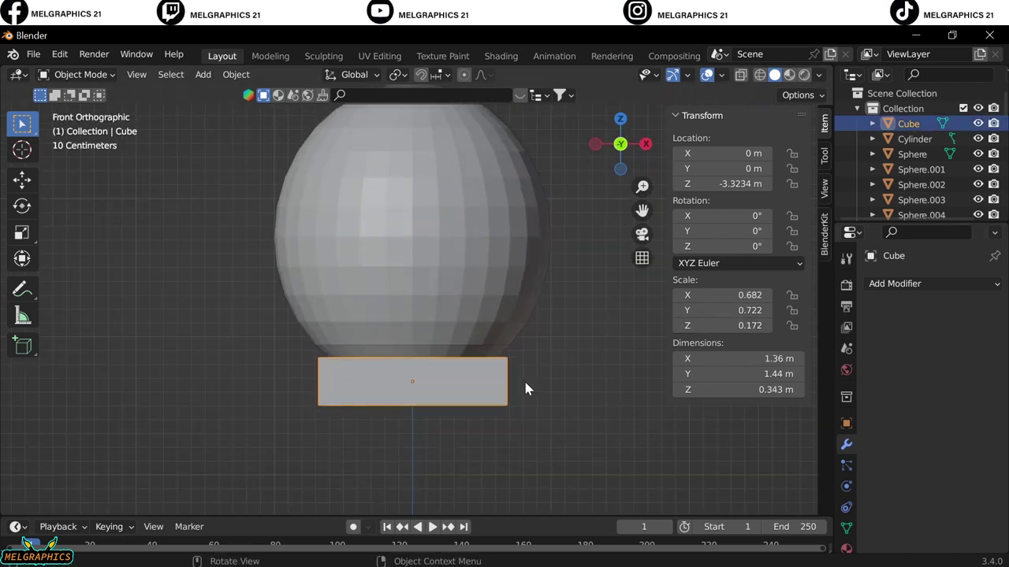
middle_click_drag(523, 379, 322, 383)
key("KP_1")
key("alt+a")
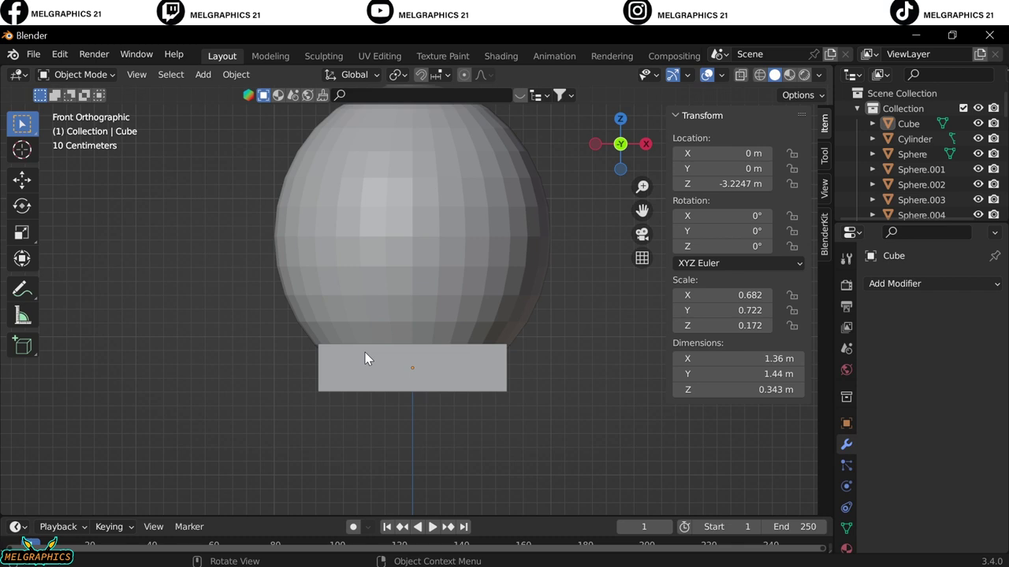
Add a Bevel modifier to the base and set its amount to 0.66 m.
left_click(365, 359)
left_click(895, 284)
left_click(541, 376)
left_click_drag(949, 367, 994, 368)
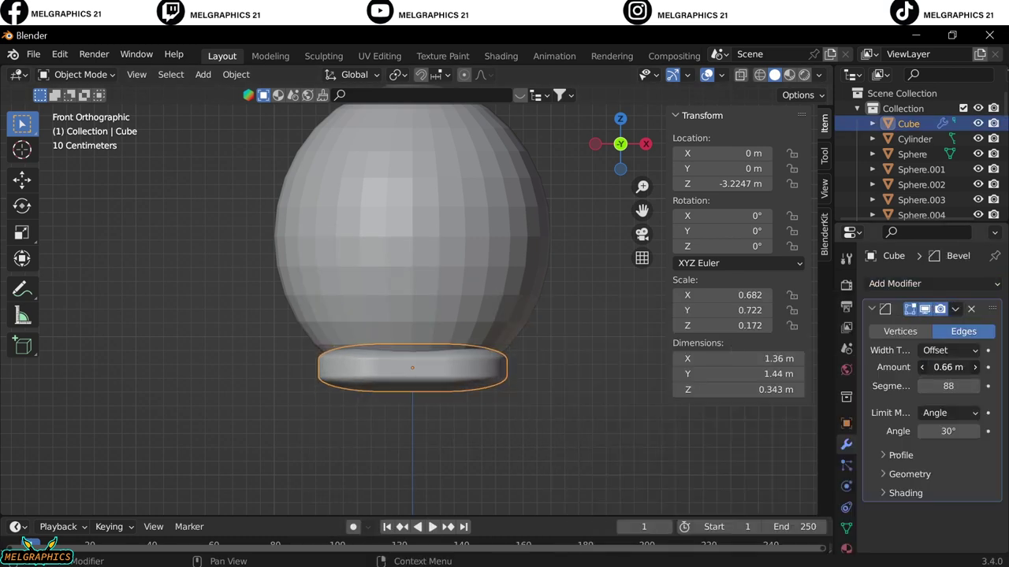
Raise the base along Z and set its Y scale to 0.682 to match X.
middle_click_drag(473, 370, 443, 375)
key("g")
key("z")
left_click(375, 414)
key("KP_3")
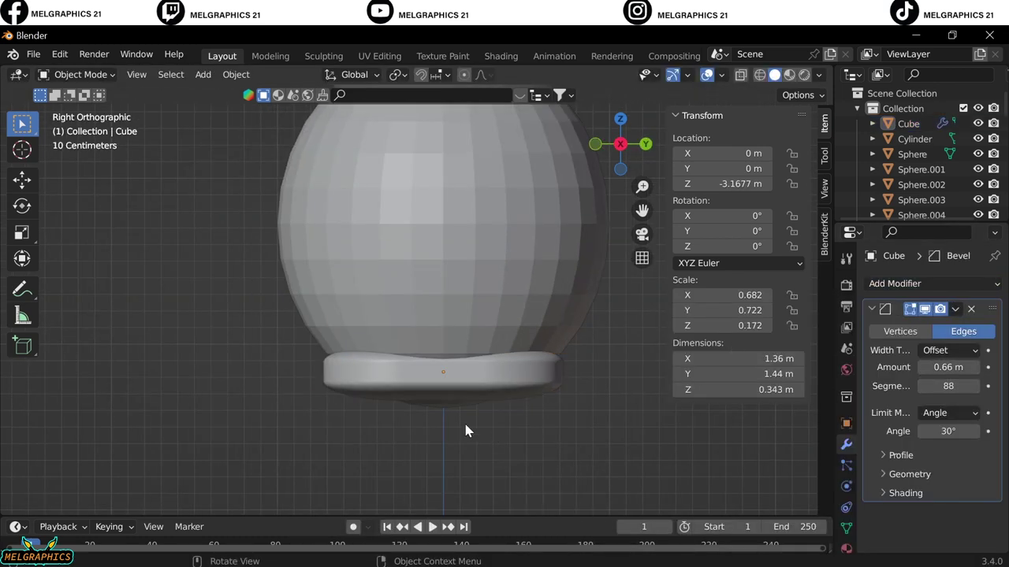
double_click(737, 309)
type("0.682")
key("Return")
left_click(619, 436)
key("KP_1")
scroll(486, 354, "down", 3)
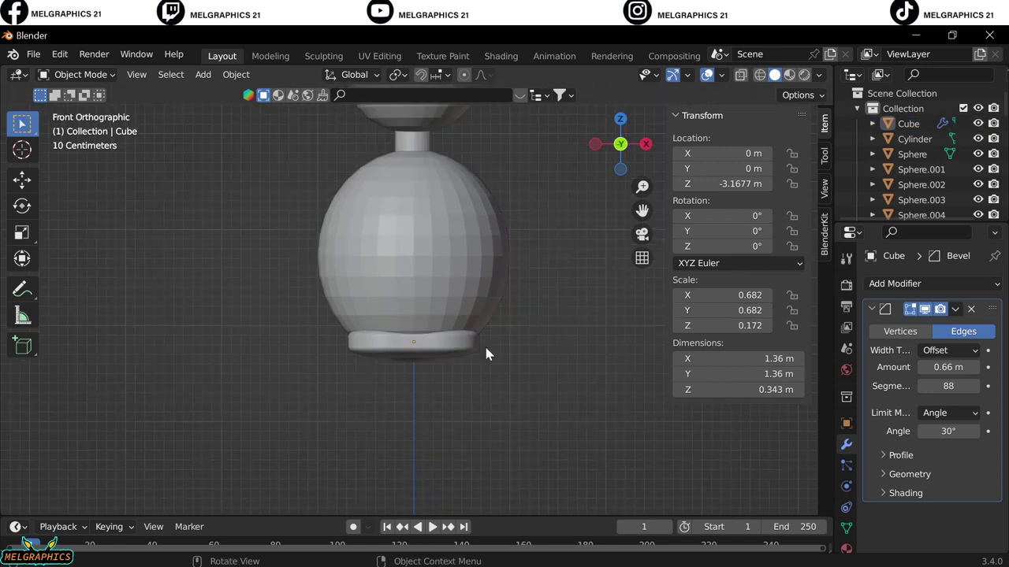
key("shift+s")
Add a UV sphere beside the body and scale it down to 0.316.
key("shift+a")
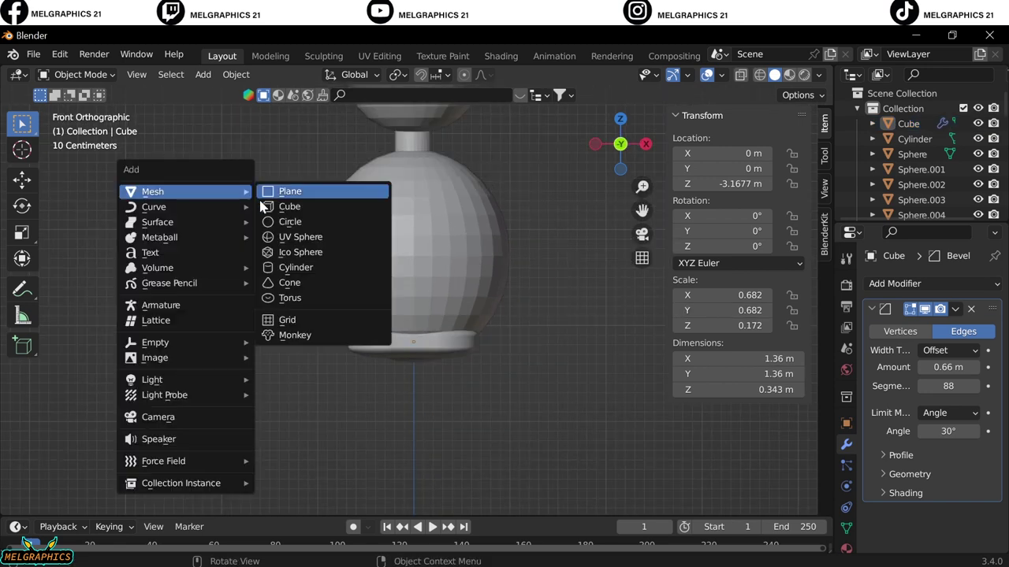
left_click(349, 246)
key("g")
left_click(542, 318)
key("s")
left_click(473, 264)
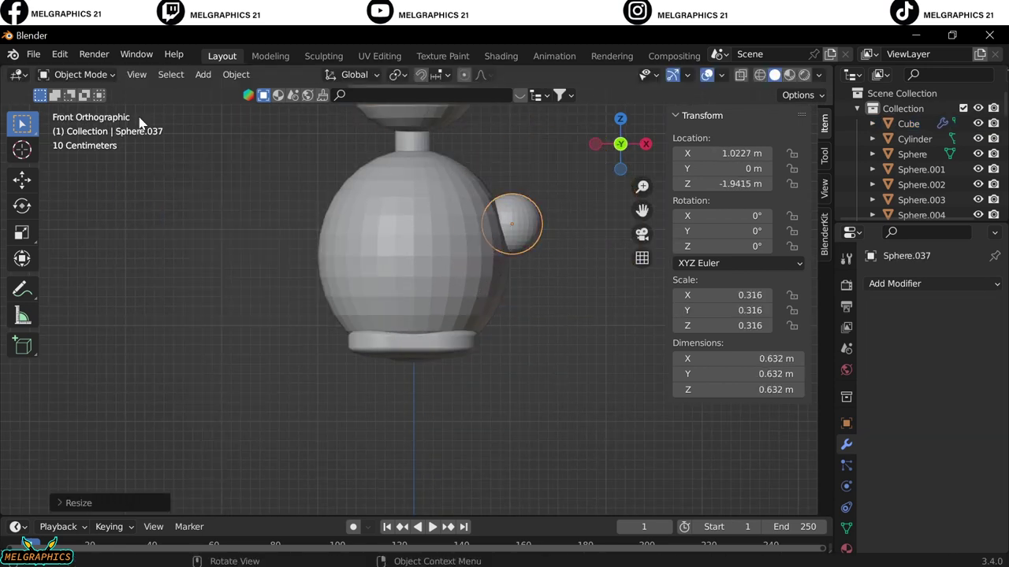
Sculpt the sphere into a drooping arm using Snake Hook and Grab brushes at 307 px radius.
left_click(79, 74)
left_click(87, 127)
key("f")
left_click(541, 272)
left_click(22, 400)
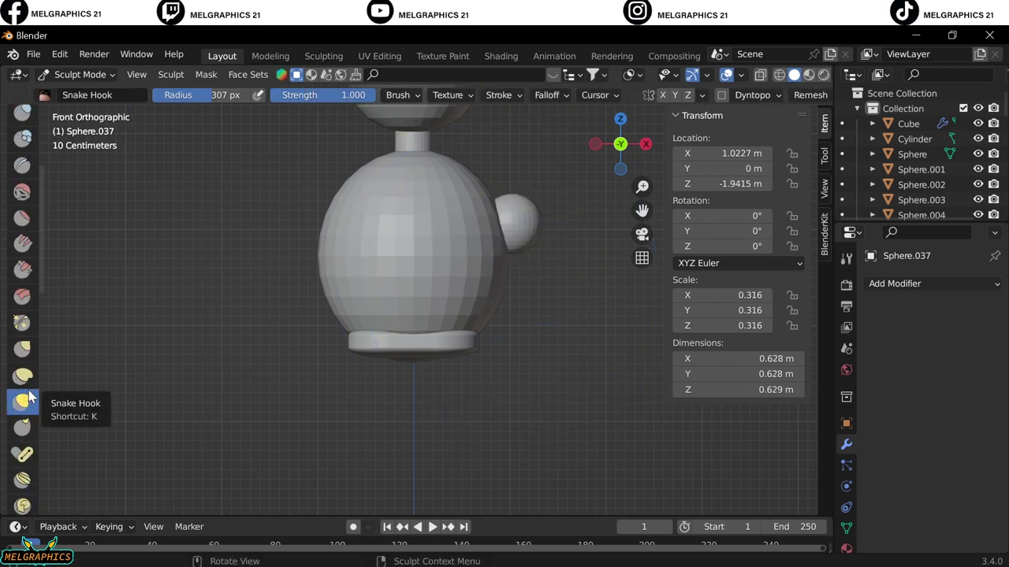
left_click_drag(516, 217, 524, 315)
left_click_drag(477, 189, 520, 305)
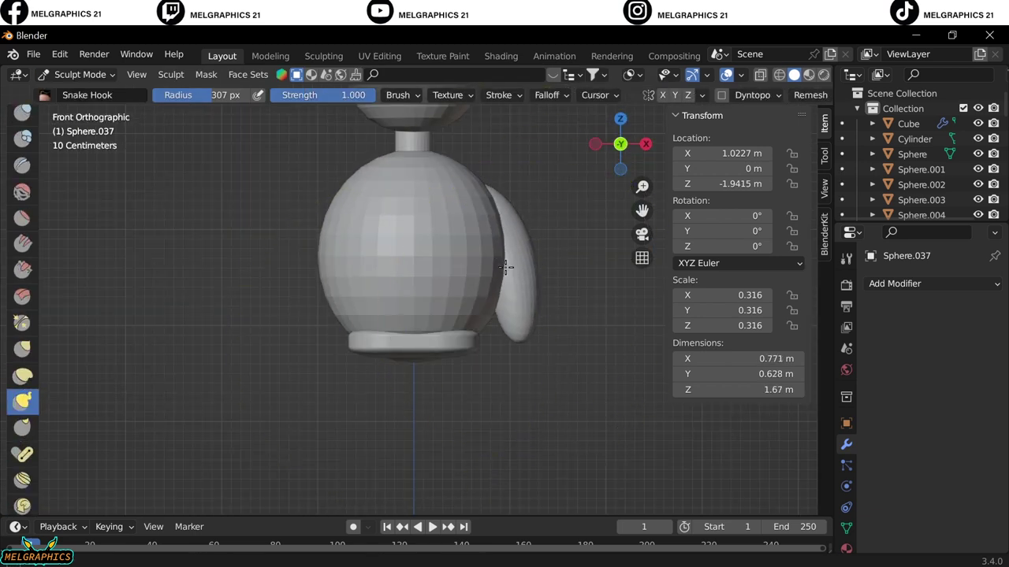
key("shift+s")
key("f")
left_click(535, 272)
key("g")
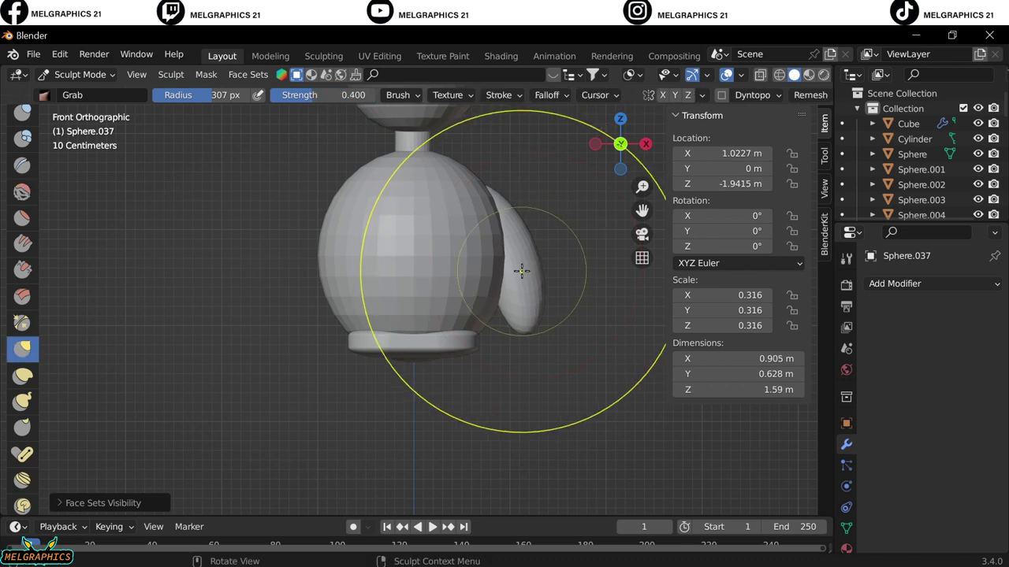
middle_click_drag(520, 270, 387, 295)
key("KP_1")
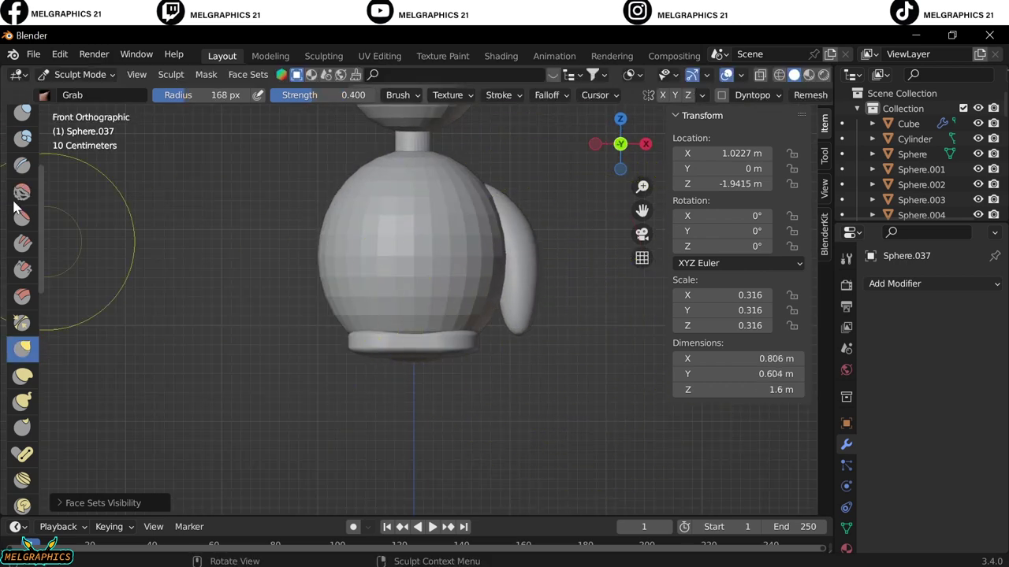
Back in Object Mode, apply the mirror so both arms exist, and box-select the head parts.
key("ctrl+Tab")
left_click(459, 339)
right_click(459, 339)
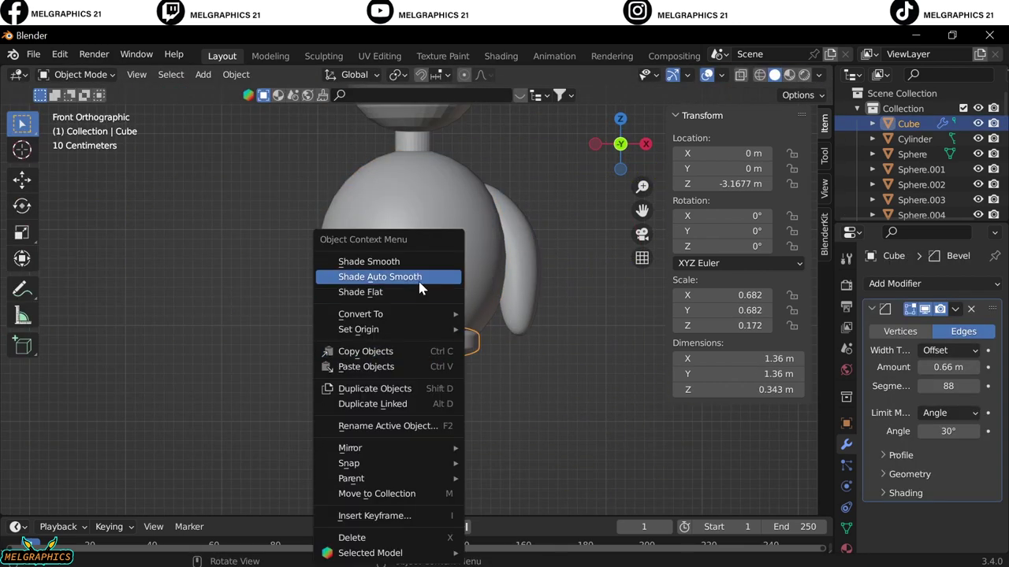
key("ctrl+a")
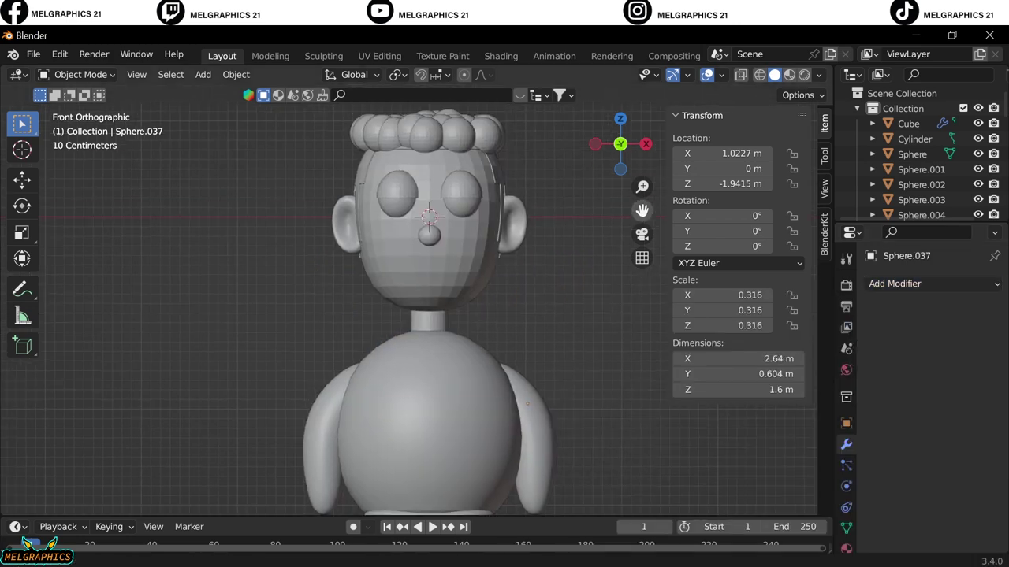
left_click_drag(298, 150, 433, 360)
Scale the head parts down and lower them along Z onto the neck.
key("s")
left_click(491, 334)
key("g")
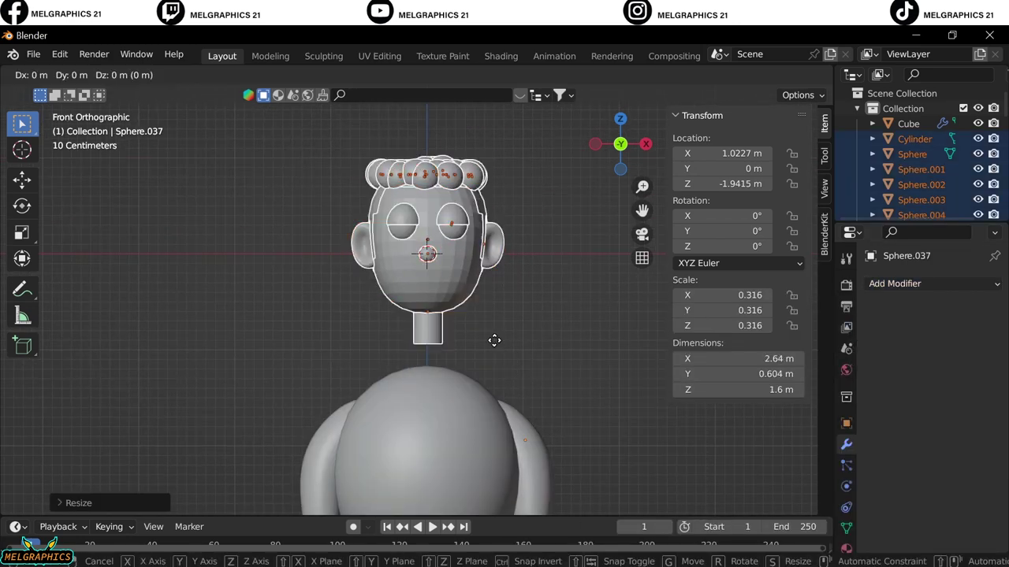
key("z")
left_click(495, 378)
scroll(502, 339, "down", 2)
scroll(557, 352, "up", 3)
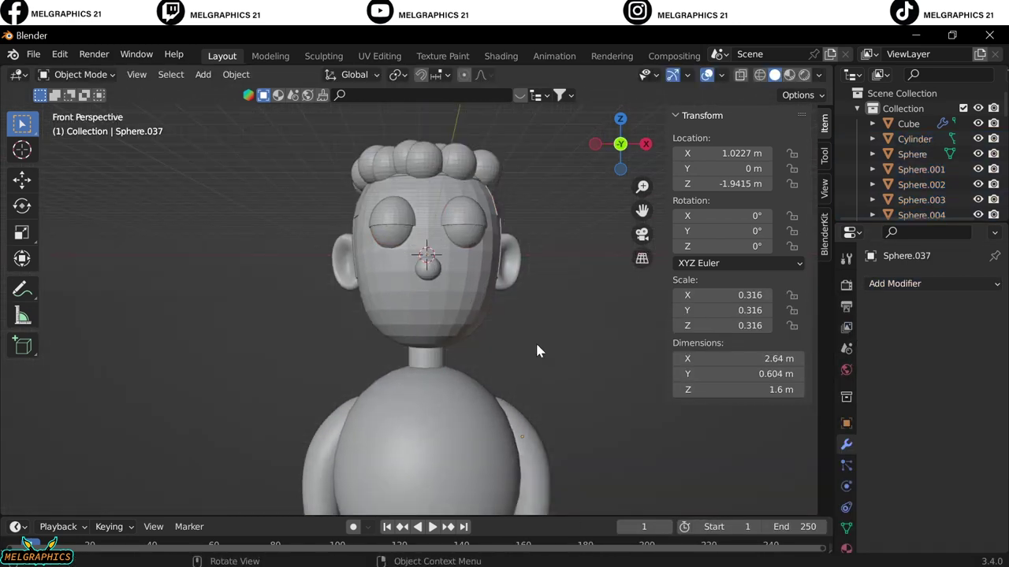
scroll(525, 249, "up", 3)
Apply Shade Smooth to the head sphere and the eyelid piece.
left_click(559, 187)
right_click(559, 187)
left_click(559, 187)
left_click(558, 187)
scroll(521, 236, "down", 2)
left_click(474, 273)
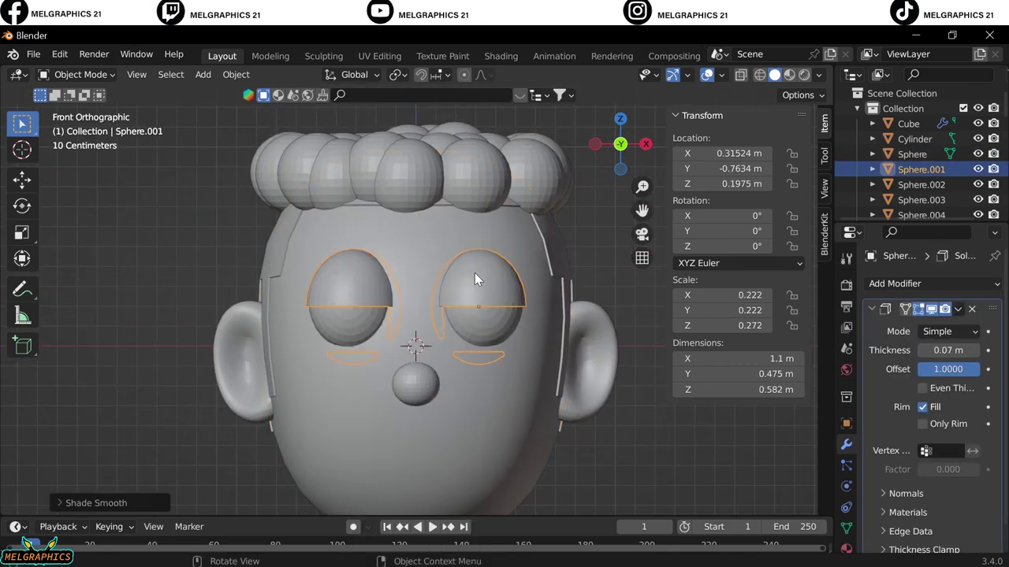
right_click(473, 170)
left_click(590, 232)
Select the hair spheres from the top view, then clear the selection and select the body.
key("KP_7")
key("c")
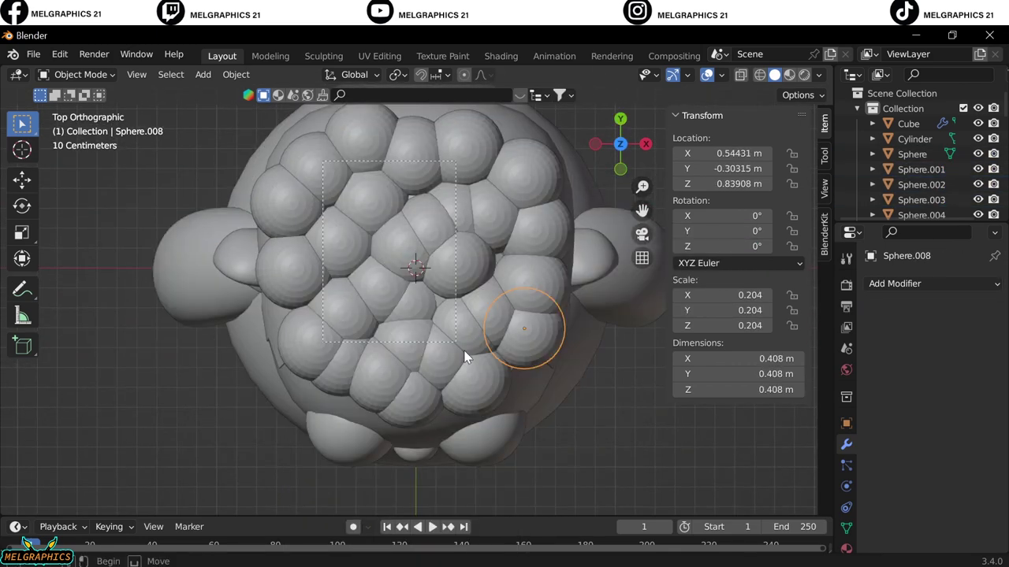
left_click_drag(525, 333, 507, 371)
key("KP_1")
key("alt+a")
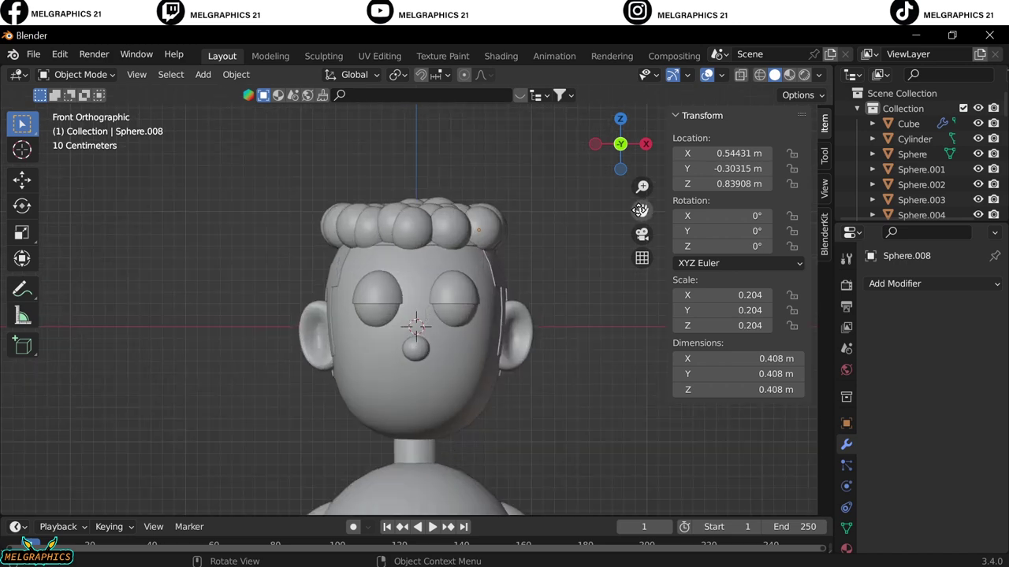
left_click_drag(642, 211, 634, 302)
left_click(517, 340)
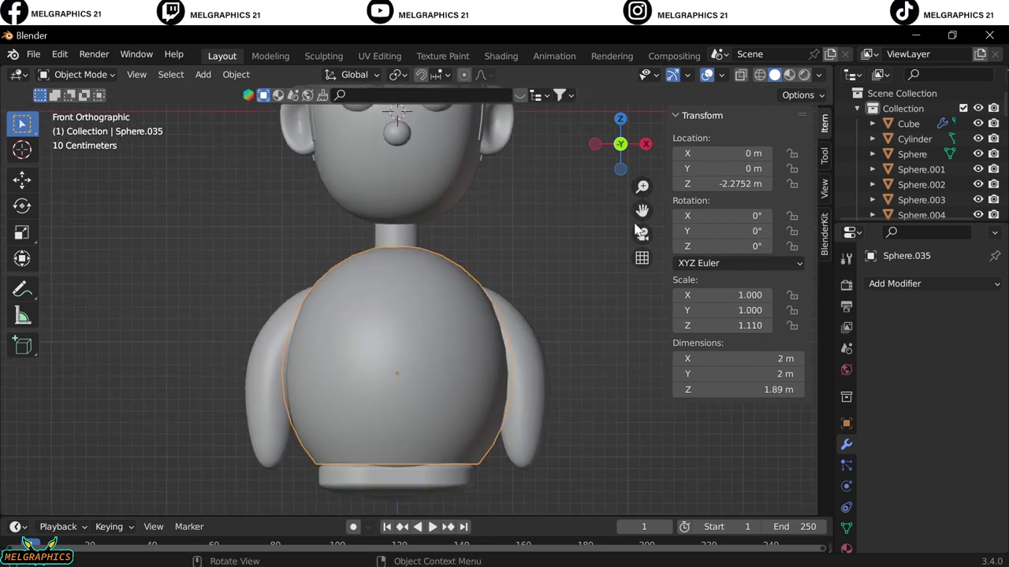
In the eye mesh, separate the selected faces into their own object.
left_click(79, 105)
scroll(645, 207, "up", 4)
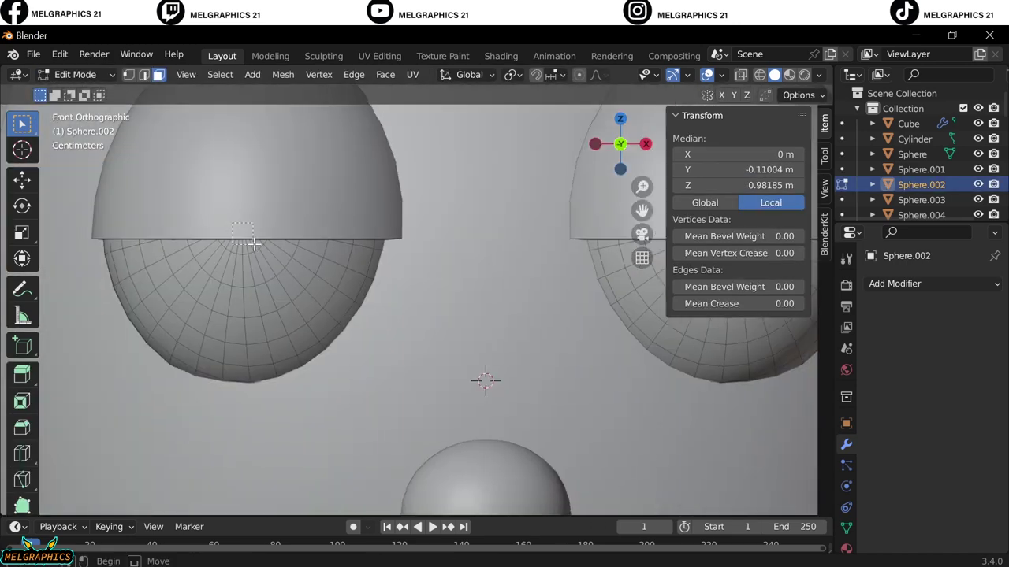
right_click(241, 482)
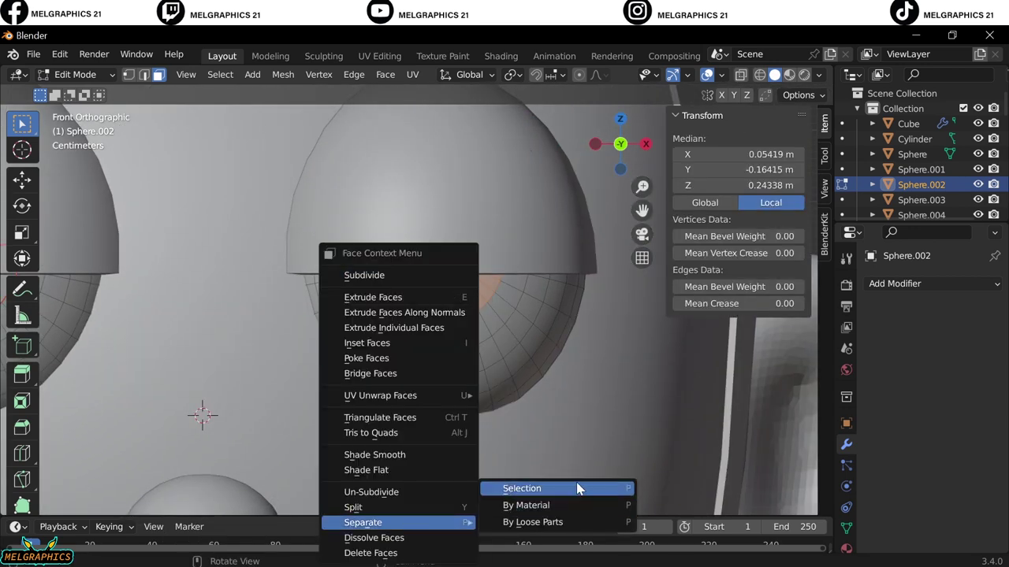
left_click(576, 487)
key("Tab")
Save the project to the Desktop as day29.blend, then switch to Material Preview.
left_click(33, 54)
left_click(49, 169)
type("day29.blend")
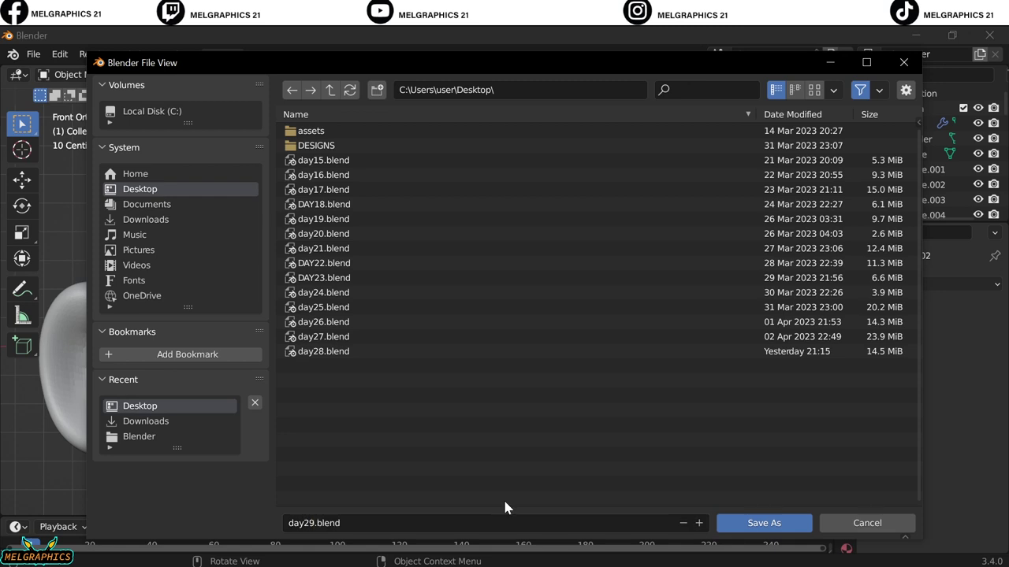
left_click(764, 522)
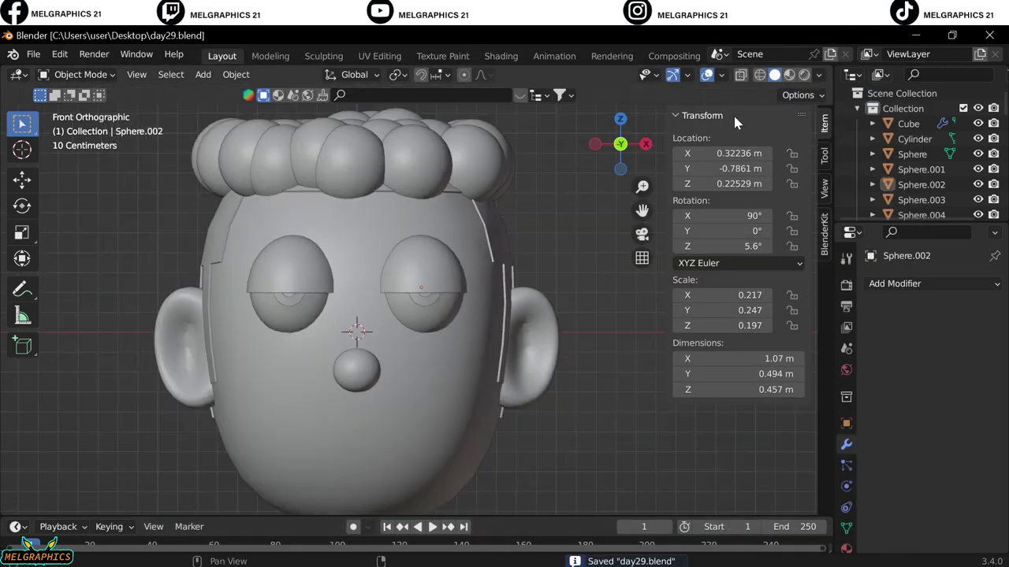
left_click(789, 74)
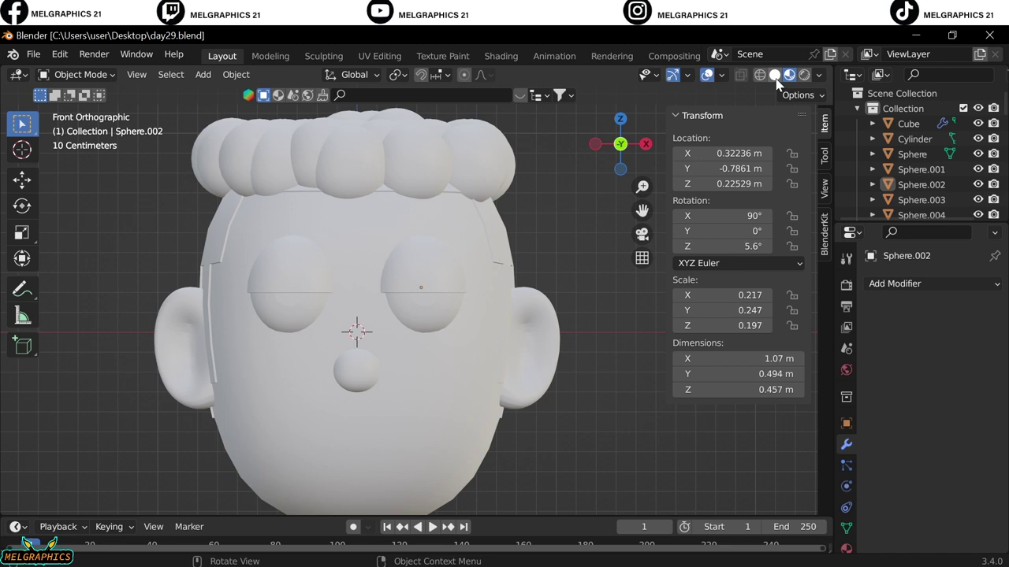
Give the head a new skin-toned material with a warm, darker base colour.
left_click(912, 153)
left_click(845, 370)
left_click(896, 350)
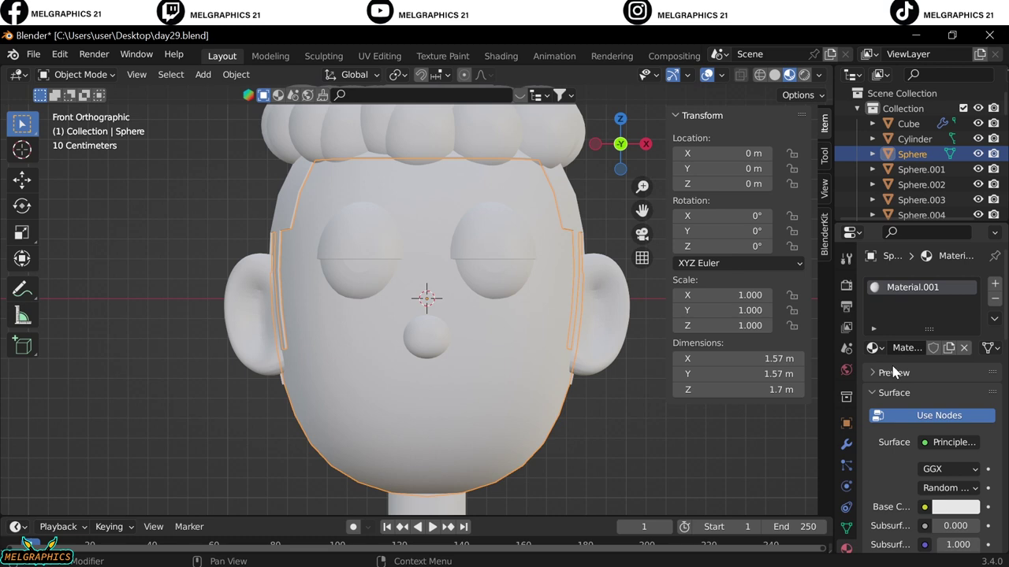
left_click(955, 507)
left_click(894, 359)
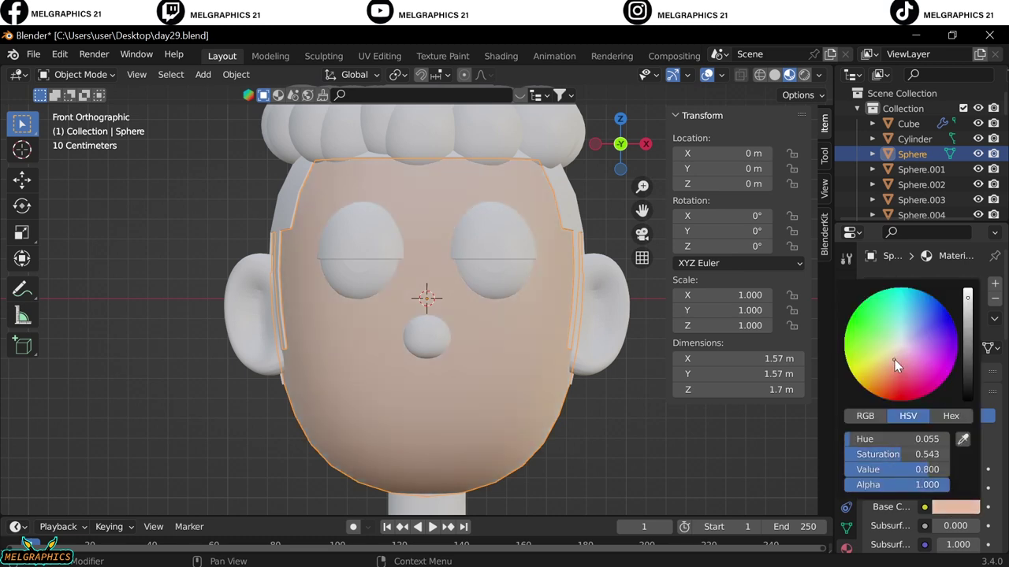
left_click_drag(968, 295, 968, 312)
Give the ears a new material with base colour hue 0.055 and saturation 0.539.
left_click(595, 315)
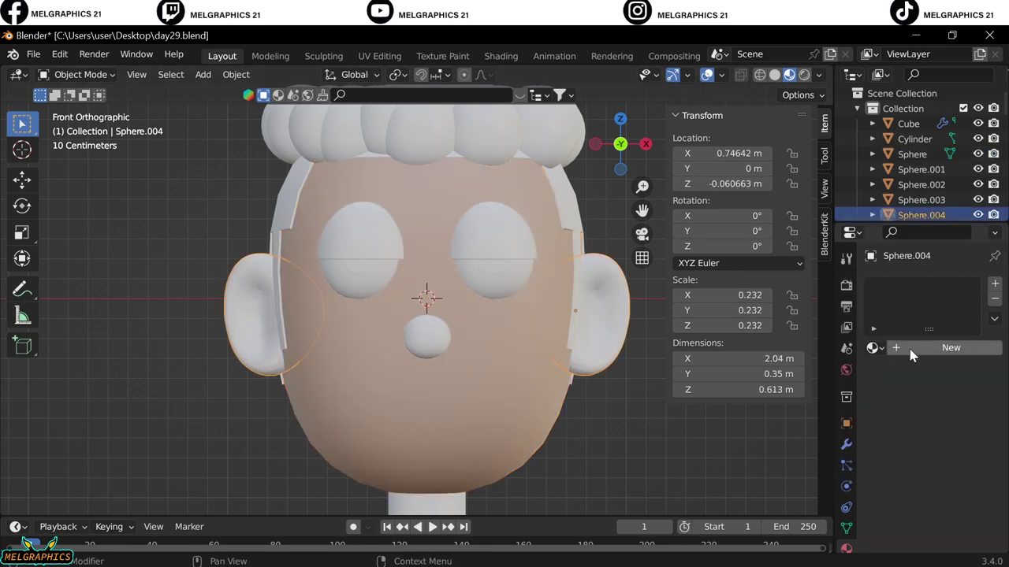
left_click(915, 349)
left_click(955, 506)
left_click(899, 439)
key("Tab")
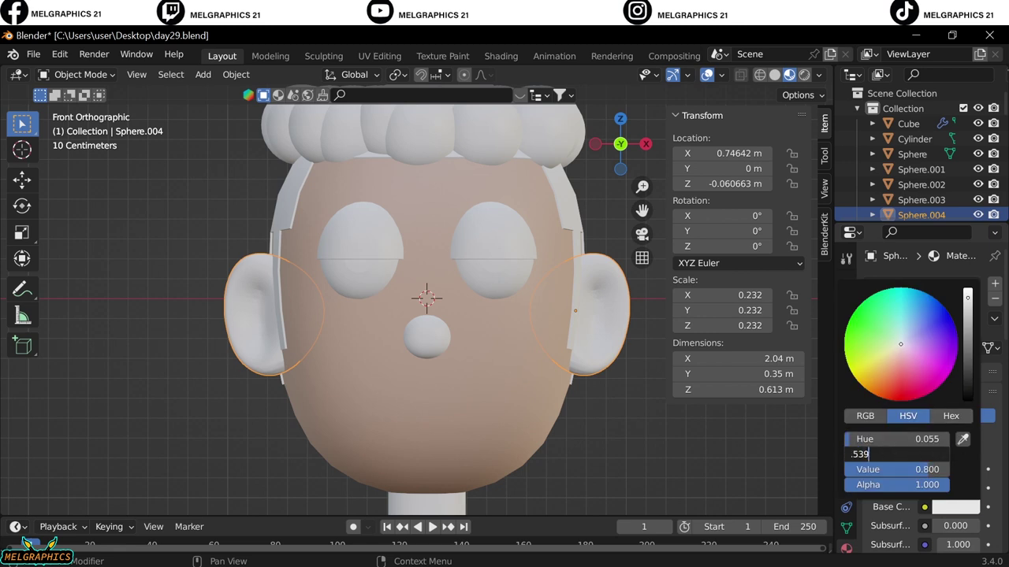
key("Tab")
Give the nose a new skin material with HSV 0.055 / 0.539 / 0.576.
left_click(426, 337)
left_click(912, 344)
left_click(955, 507)
left_click(898, 439)
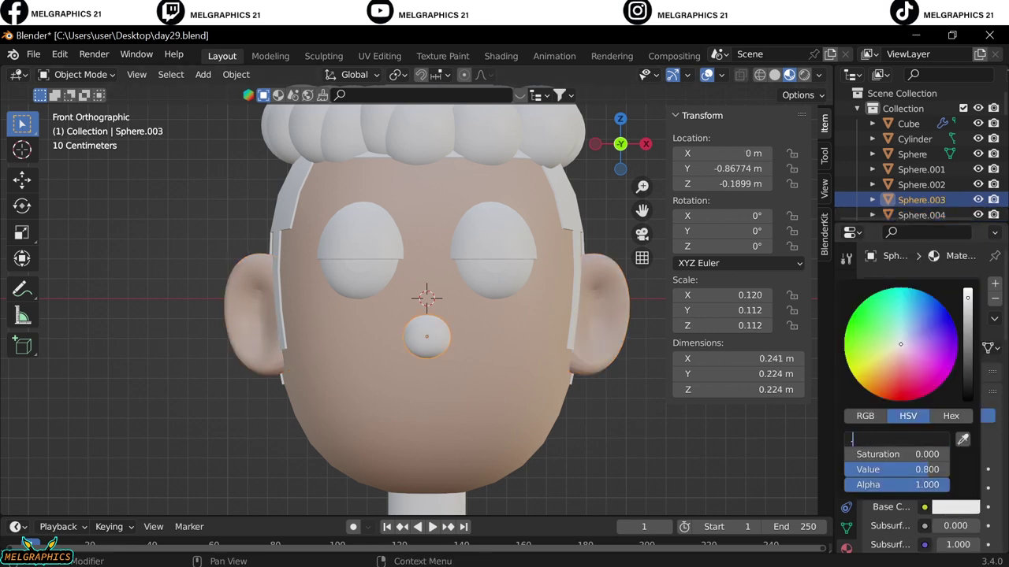
type(".055")
key("Tab")
type(".539")
key("Tab")
type(".576")
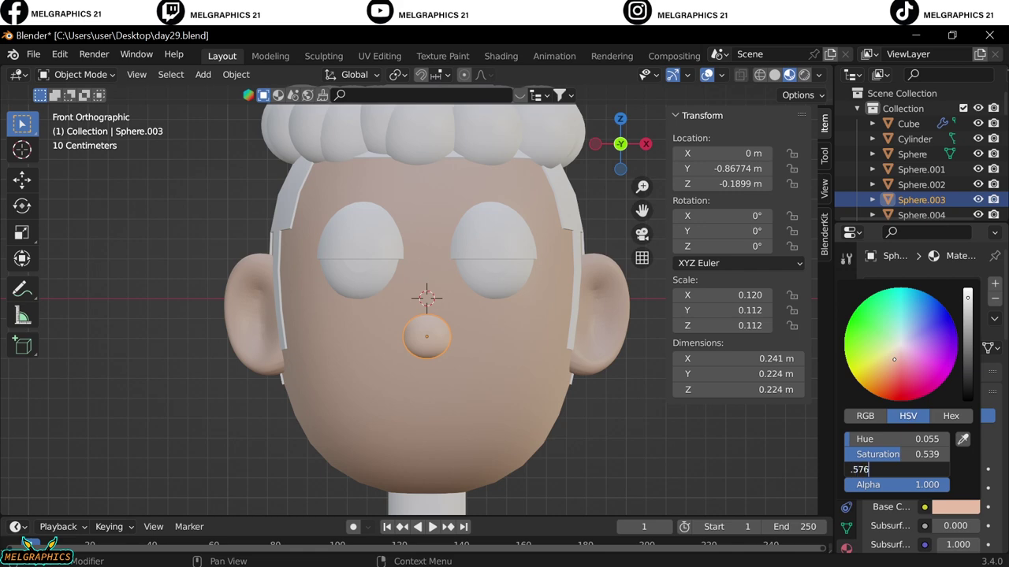
key("Return")
Tint the side hair piece a brighter pink-purple.
left_click(566, 217)
left_click(955, 507)
left_click_drag(930, 363, 909, 347)
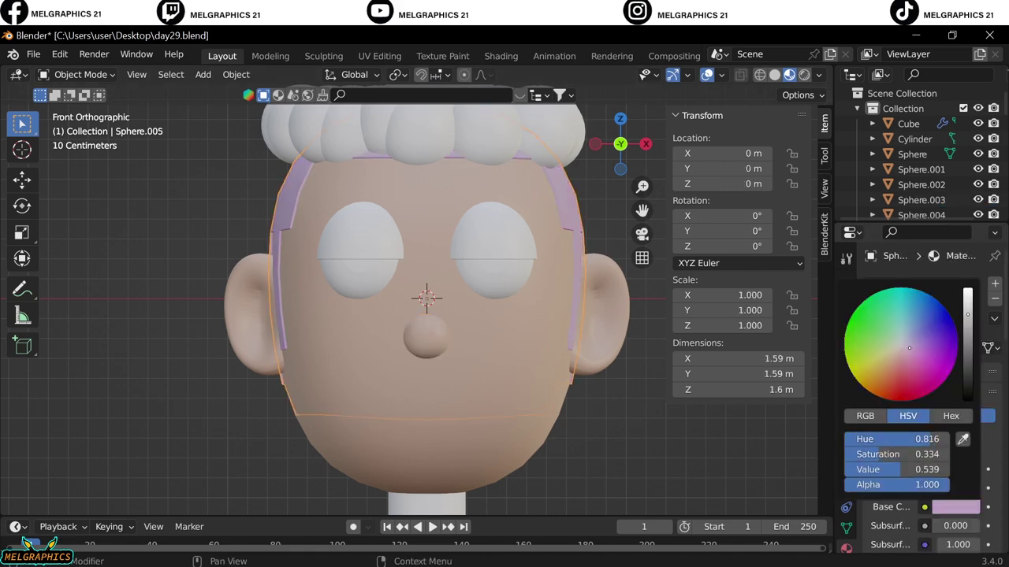
left_click_drag(967, 314, 967, 298)
Select the eyelids, eye piece and then the neck, and open the neck's base colour picker.
left_click(493, 245)
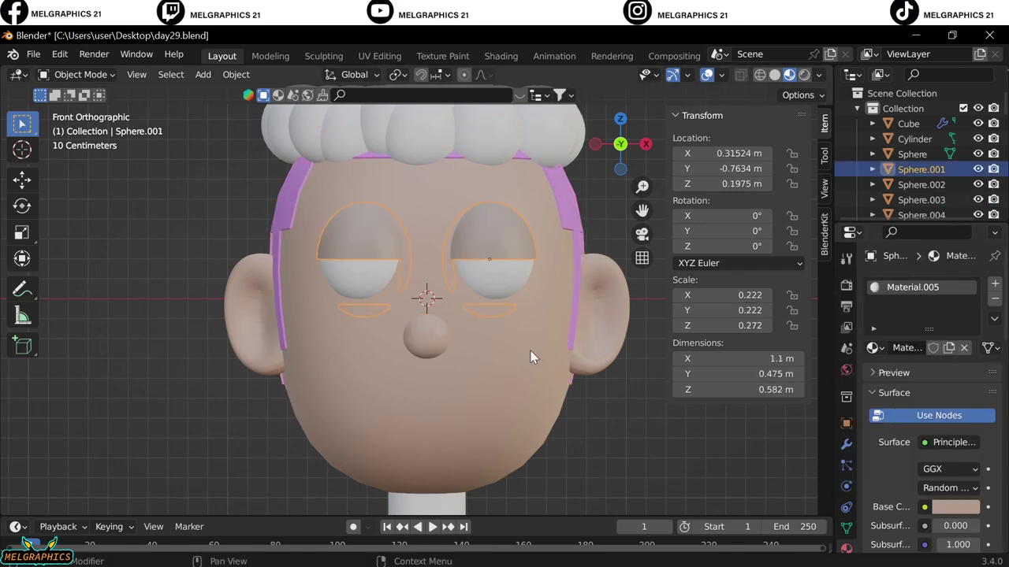
left_click(492, 272)
middle_click_drag(504, 355, 547, 244, "shift")
left_click(470, 417)
left_click(956, 507)
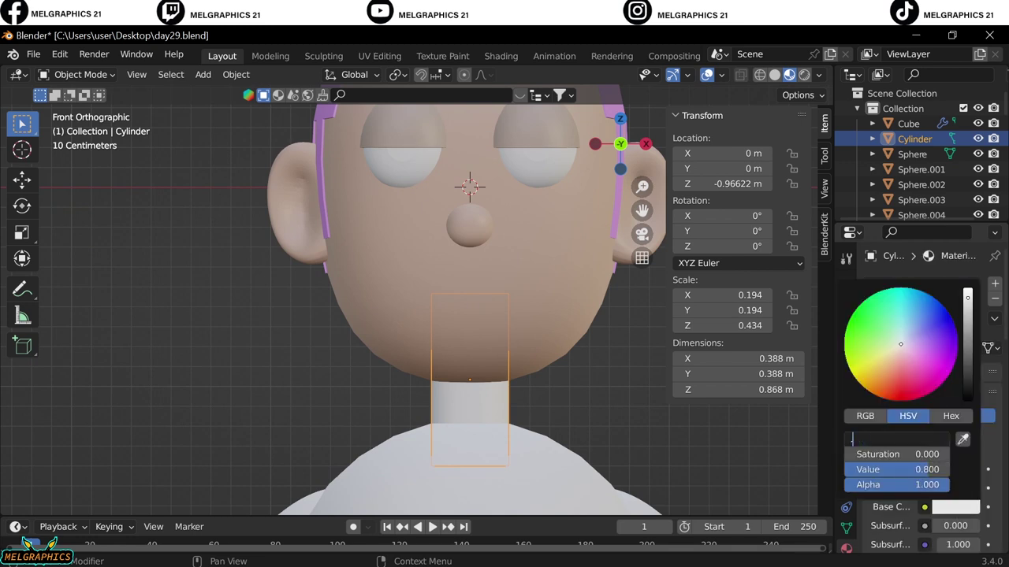
Finish the neck's skin-tone values and set the side hair piece's saturation to 0.0.
key("Tab")
type(".576")
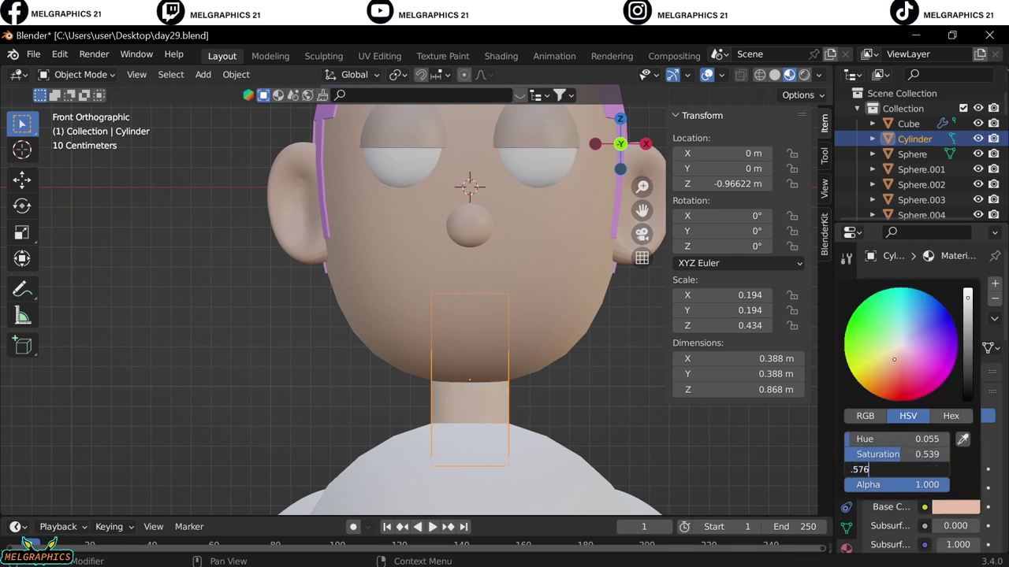
key("Return")
left_click(322, 197)
left_click(955, 507)
double_click(896, 454)
type("0.0")
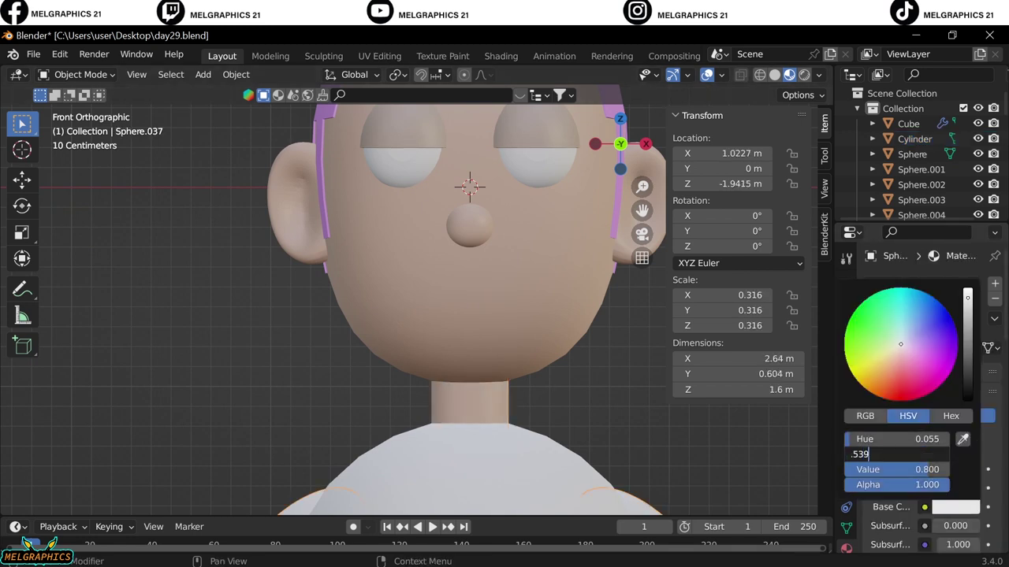
key("Return")
Give the curly hair bumps a new material darkened from pink to purple.
left_click(552, 439)
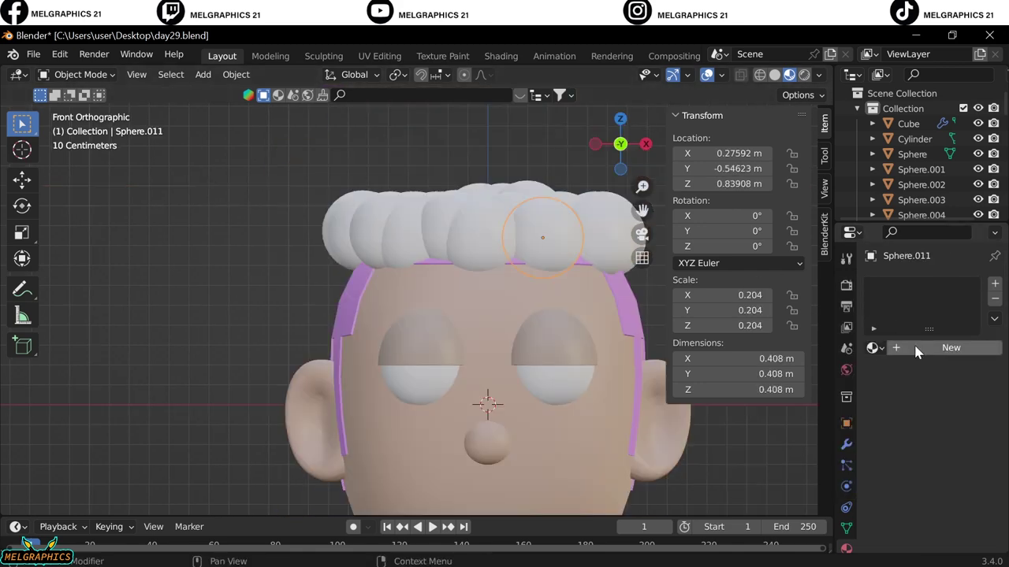
left_click(923, 350)
left_click(955, 507)
left_click(923, 353)
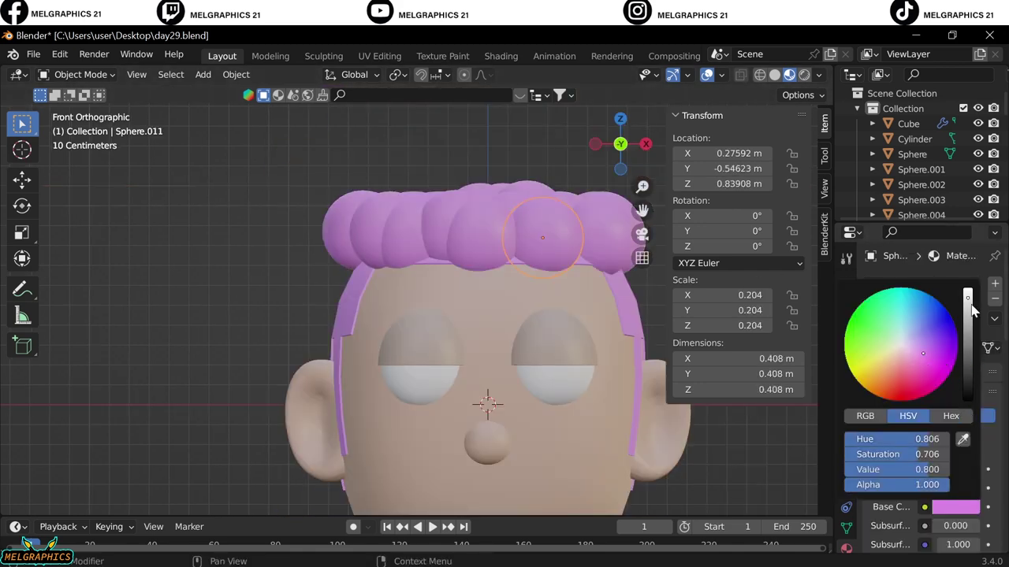
left_click_drag(972, 312, 969, 335)
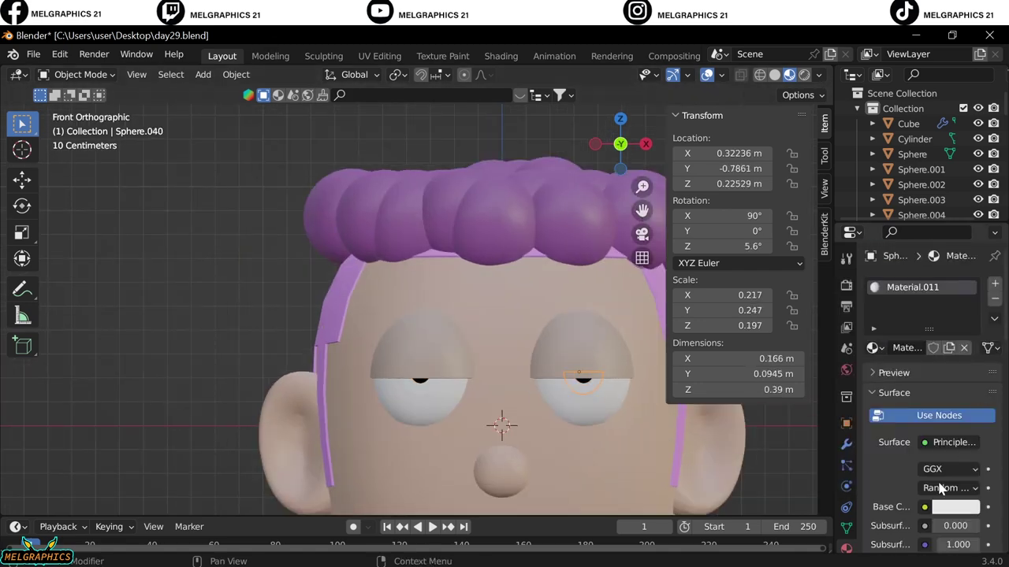
Colour both pupils the same purple as the hair.
left_click(955, 507)
left_click(353, 287)
left_click(420, 384)
left_click(955, 507)
left_click(441, 212)
scroll(600, 356, "down", 5)
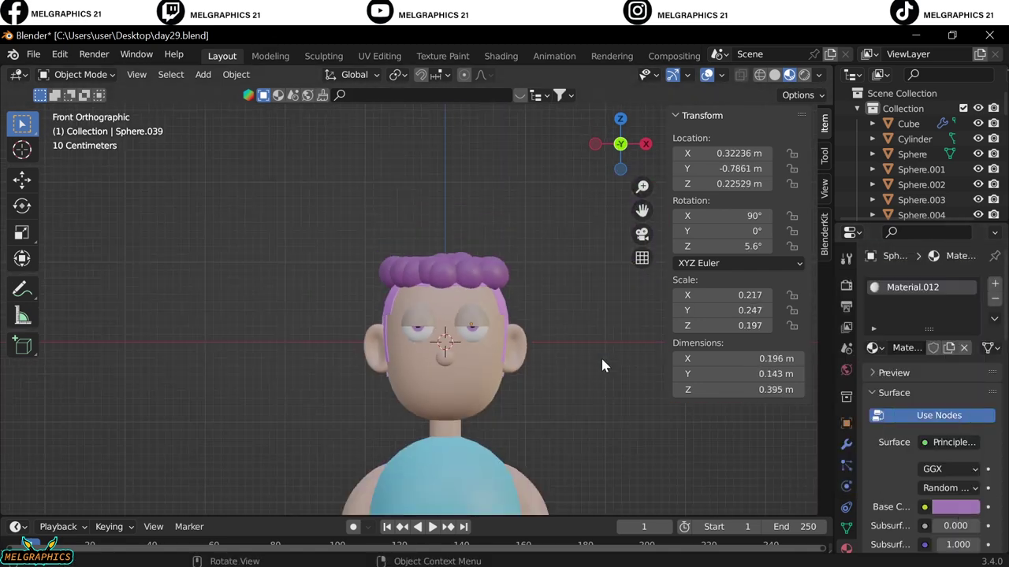
Add a camera in front of the bust, pull it back, shift framing down and lengthen the focal length.
key("shift+a")
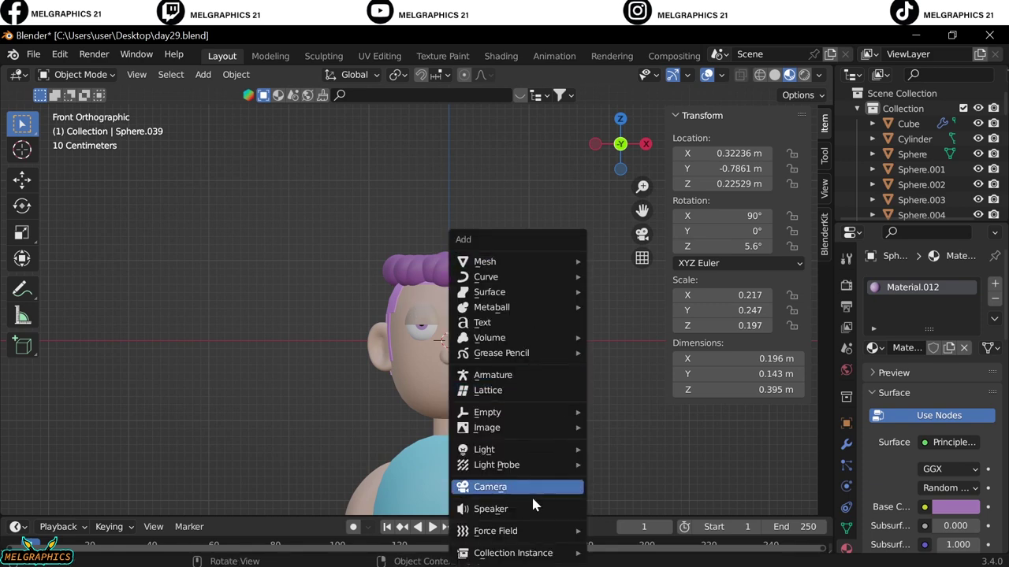
left_click(531, 484)
key("KP_3")
key("g")
key("y")
left_click(80, 405)
key("KP_0")
key("KP_3")
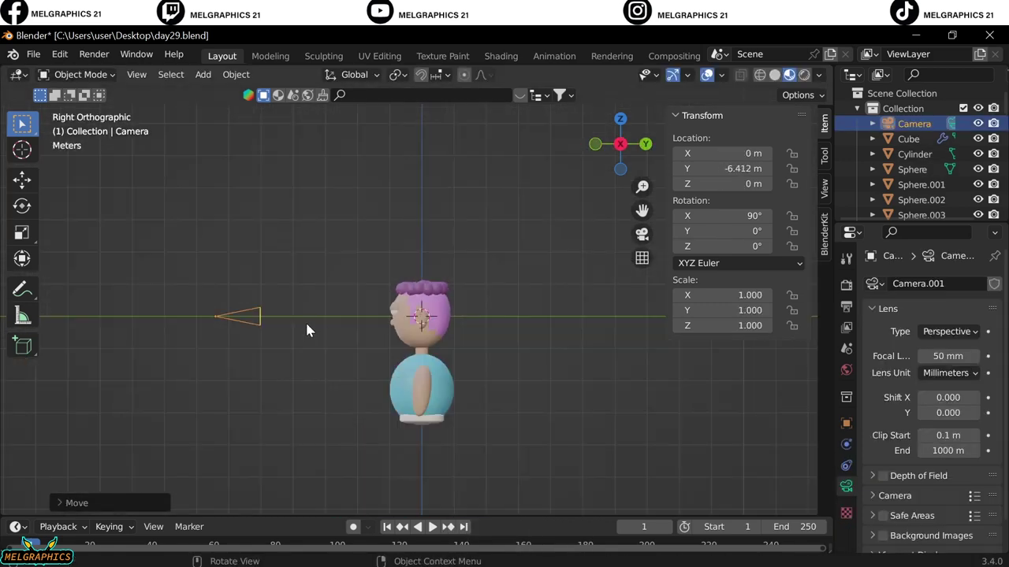
key("g")
key("y")
left_click(90, 326)
key("KP_0")
left_click_drag(948, 413, 934, 413)
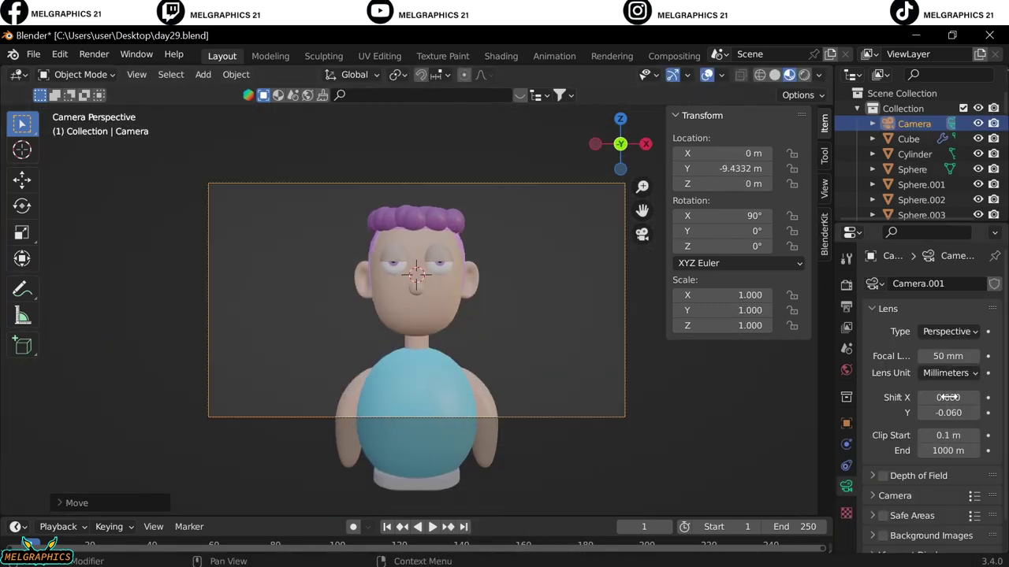
left_click_drag(949, 356, 970, 356)
Add an area light rotated 90° on X and place it in front of the face.
key("shift+a")
left_click(729, 427)
double_click(741, 215)
type("90")
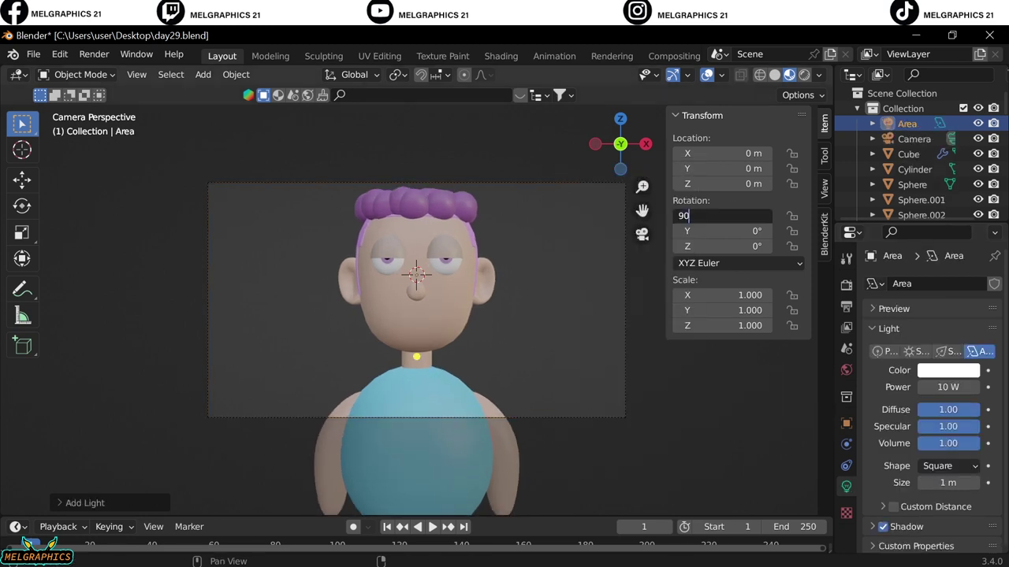
type("gy")
key("KP_3")
left_click(531, 424)
key("KP_0")
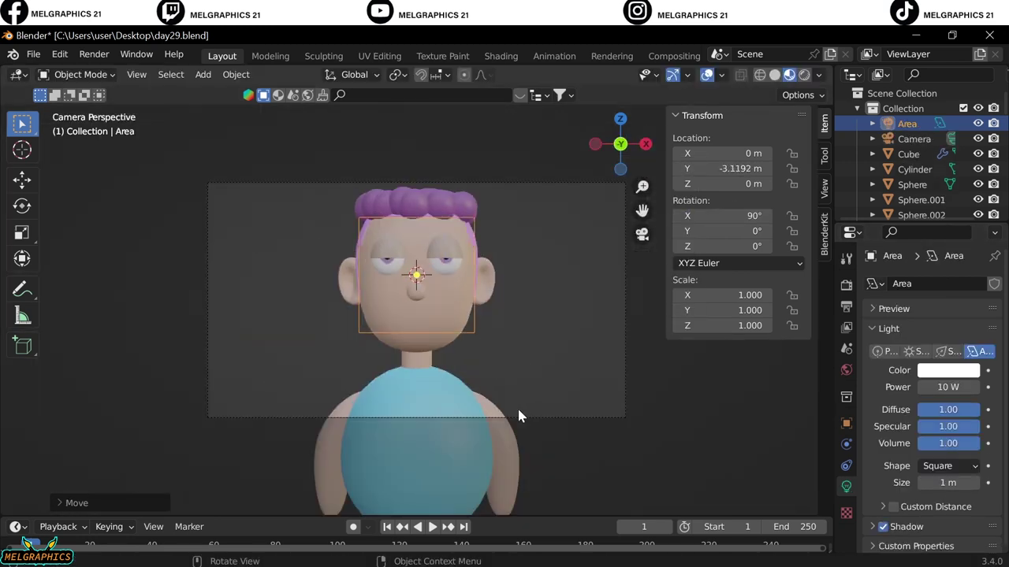
Add a second area light and raise it along Z above the head.
key("shift+a")
left_click(599, 351)
key("g")
key("z")
left_click(581, 251)
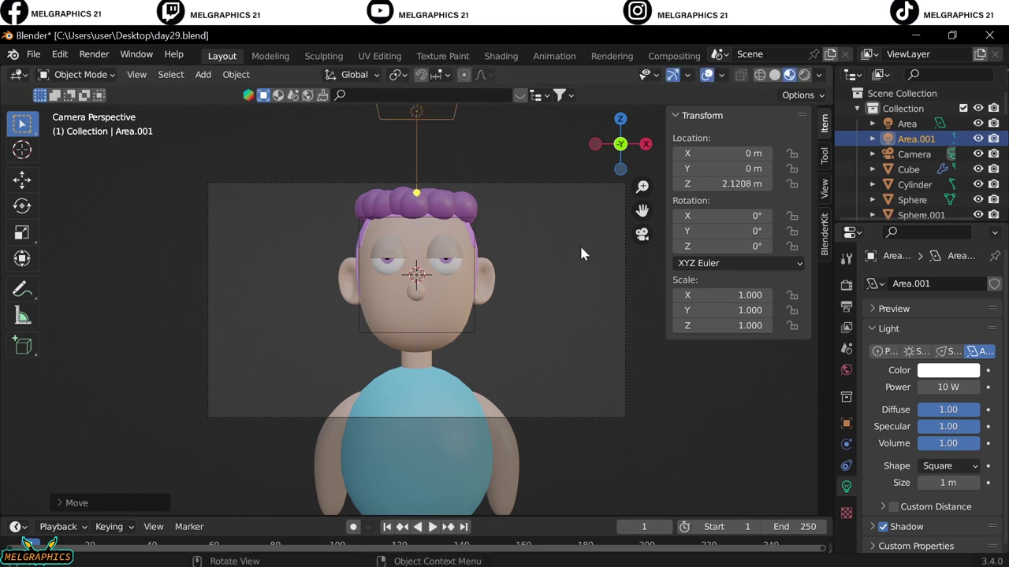
Add a third area light rotated 90° on Y and move it along X beside the head.
key("shift+a")
left_click(666, 416)
double_click(748, 230)
type("90")
right_click(640, 416)
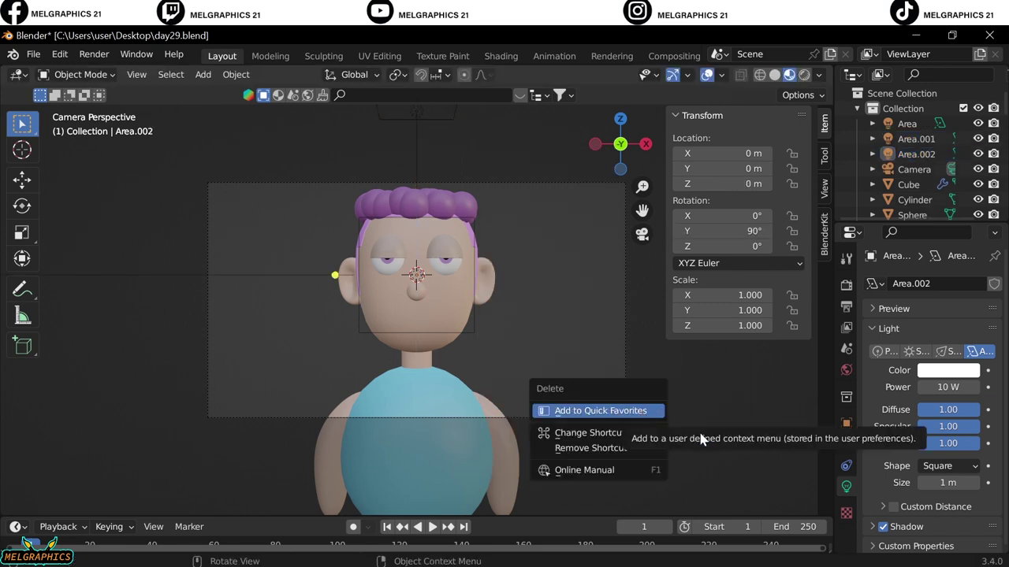
key("g")
key("x")
key("Return")
Preview the scene in Rendered shading and start an FBX import.
left_click(803, 74)
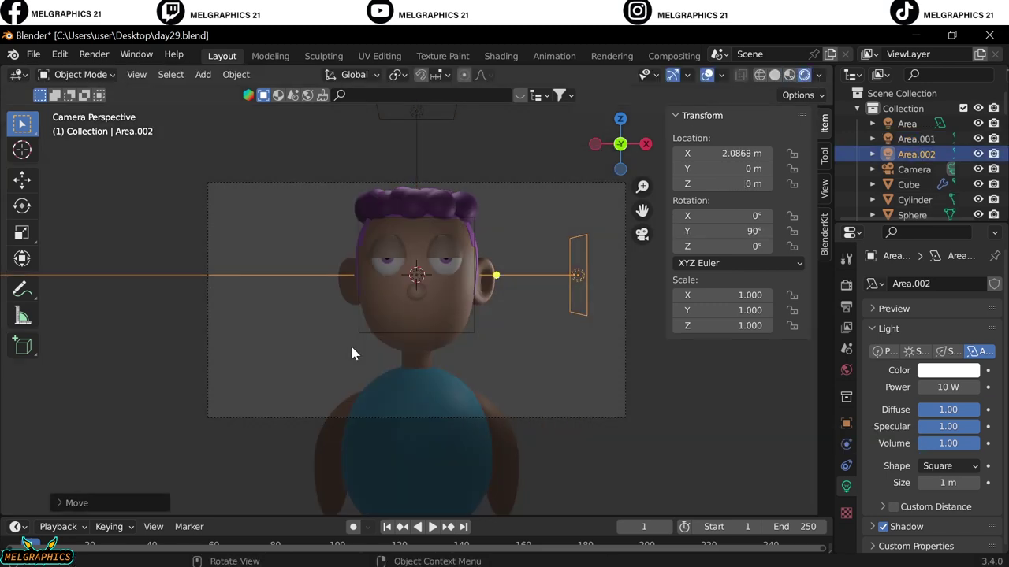
left_click(33, 53)
left_click(209, 414)
Import Cyclorama (1).fbx from the Downloads folder as the backdrop.
left_click(146, 421)
left_click(346, 248)
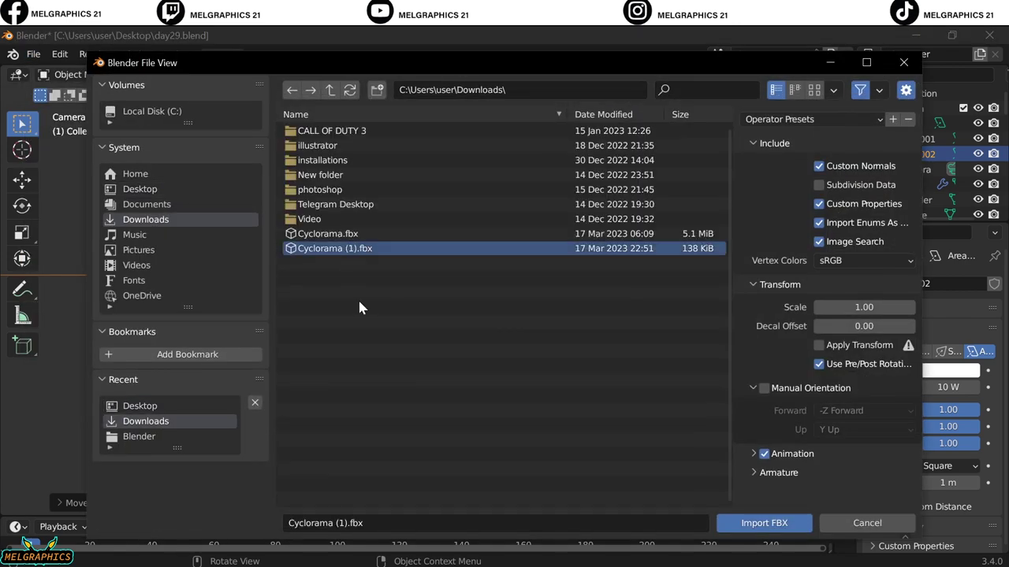
left_click(764, 523)
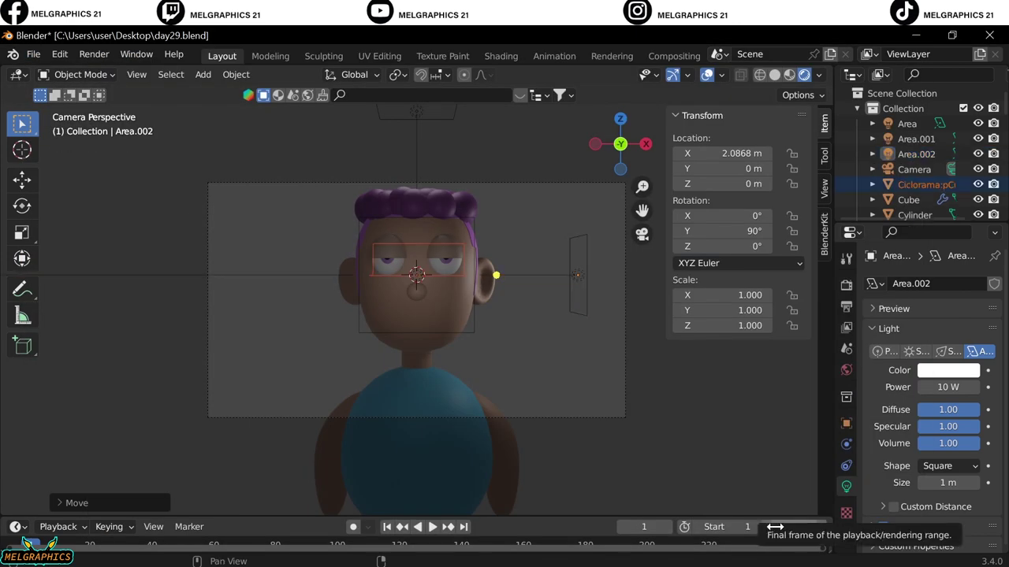
Scale up the side area light and raise it along Z.
key("s")
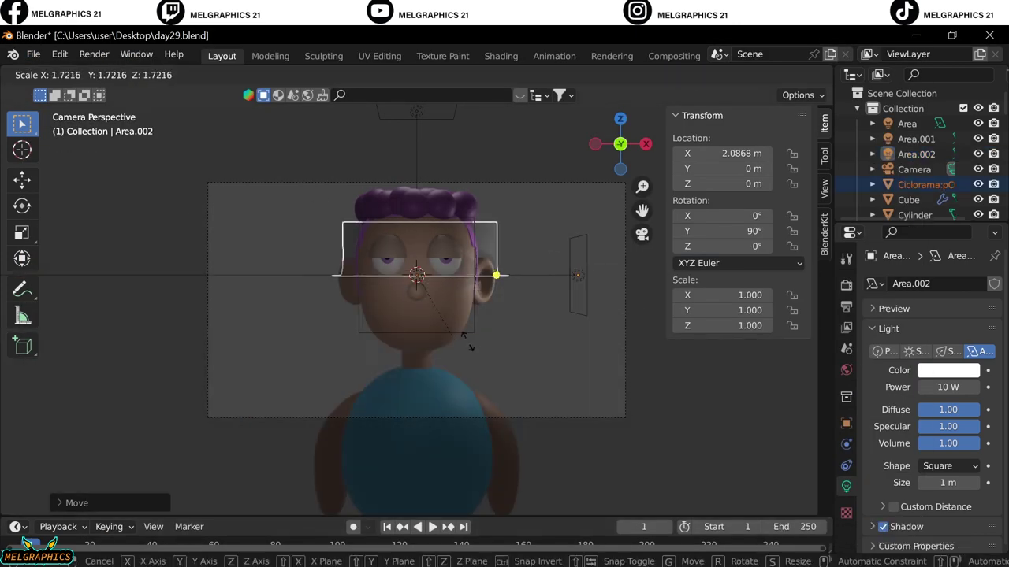
left_click(386, 359)
key("KP_1")
key("KP_3")
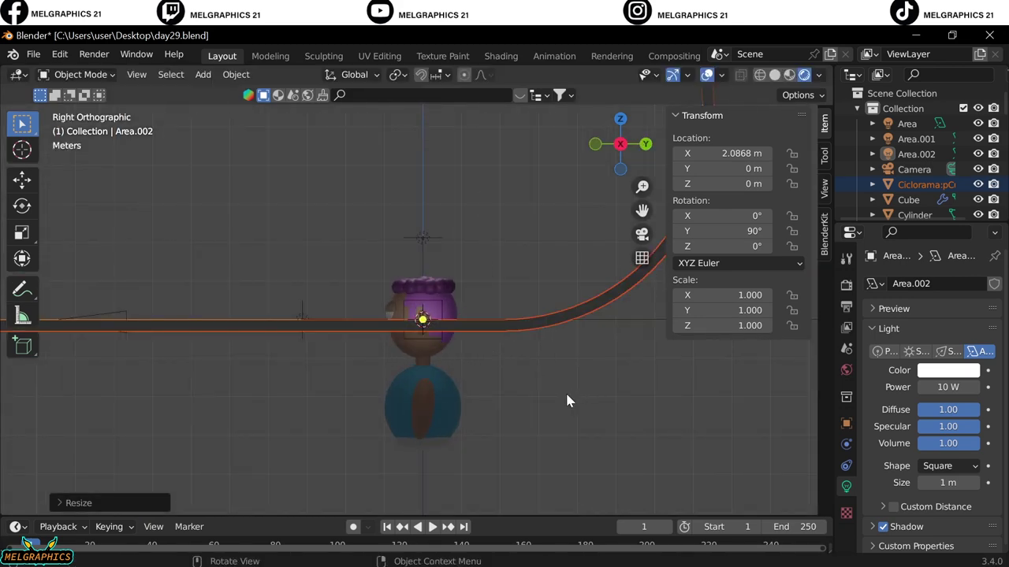
key("g")
key("z")
left_click(461, 361)
key("KP_0")
Set the front area light's power to 30 W.
left_click(416, 264)
double_click(948, 387)
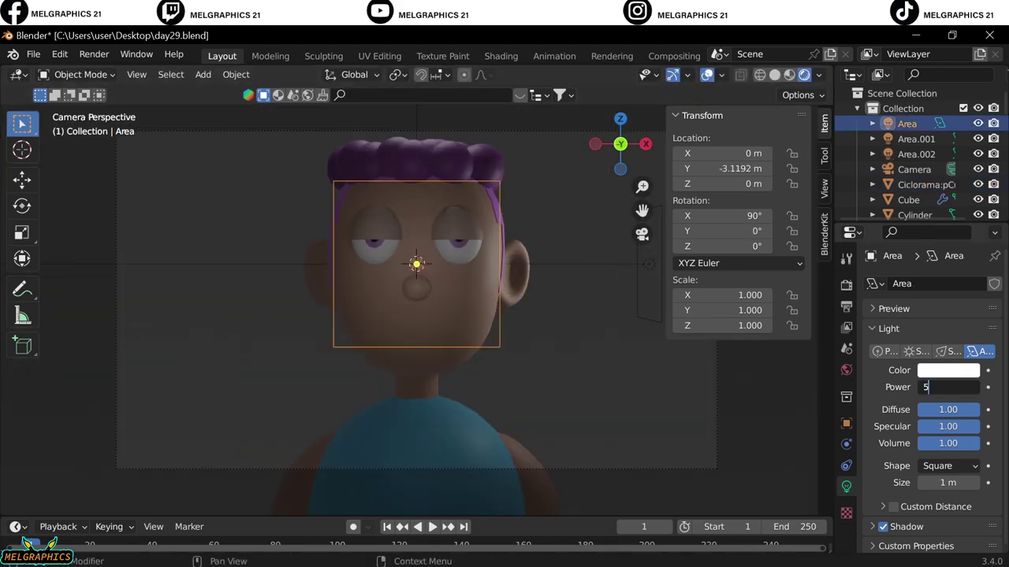
type("30")
key("Return")
Tint the side light blue.
left_click(915, 153)
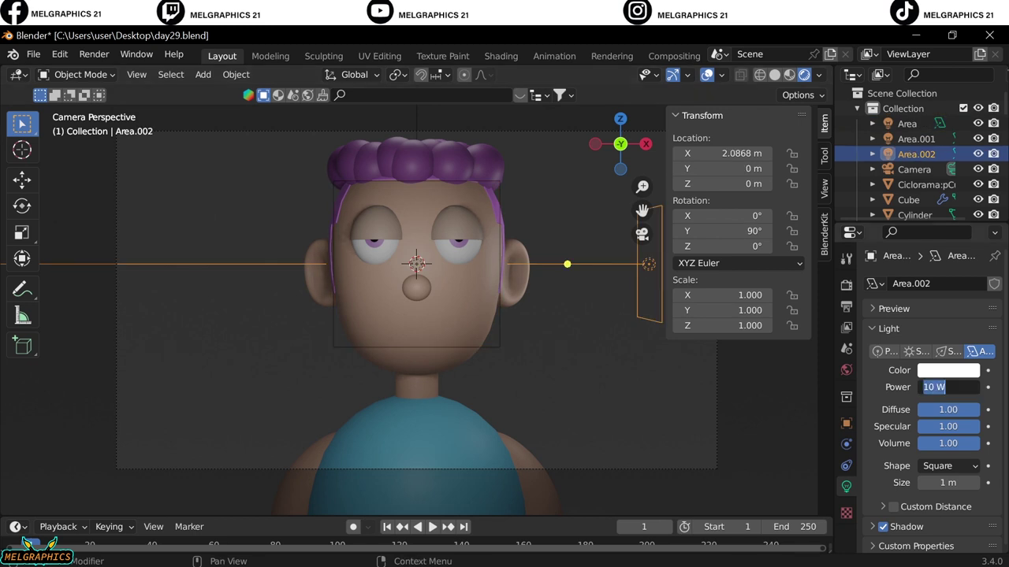
left_click(948, 370)
middle_click_drag(473, 237, 473, 360, "shift")
left_click(916, 138)
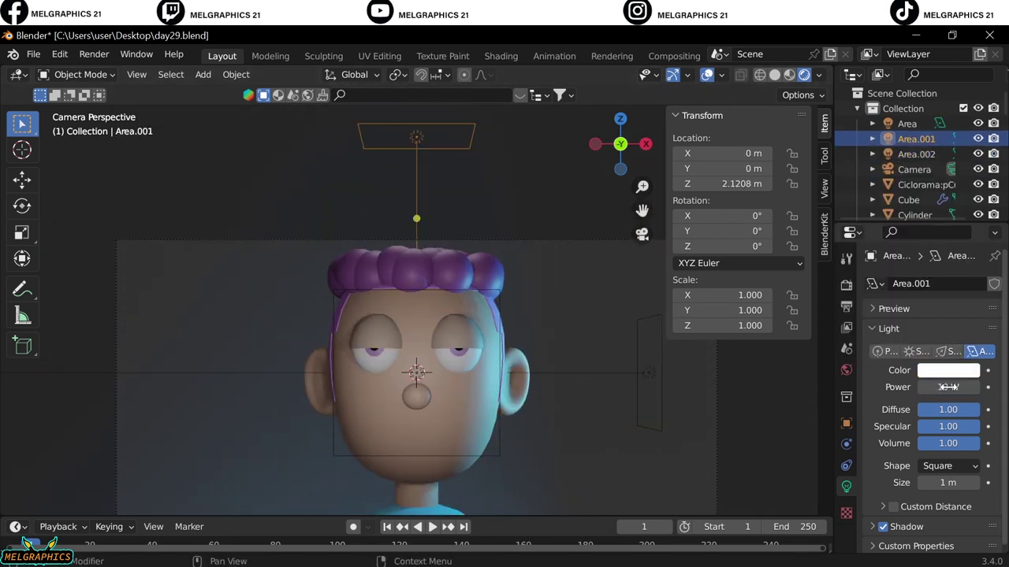
Increase the top light's power and raise the front light to 40 W.
left_click_drag(948, 387, 978, 387)
key("KP_3")
left_click(907, 124)
middle_click_drag(473, 355, 489, 363)
Render a test image from the camera view, then close the render window.
key("KP_0")
left_click(94, 54)
left_click(86, 70)
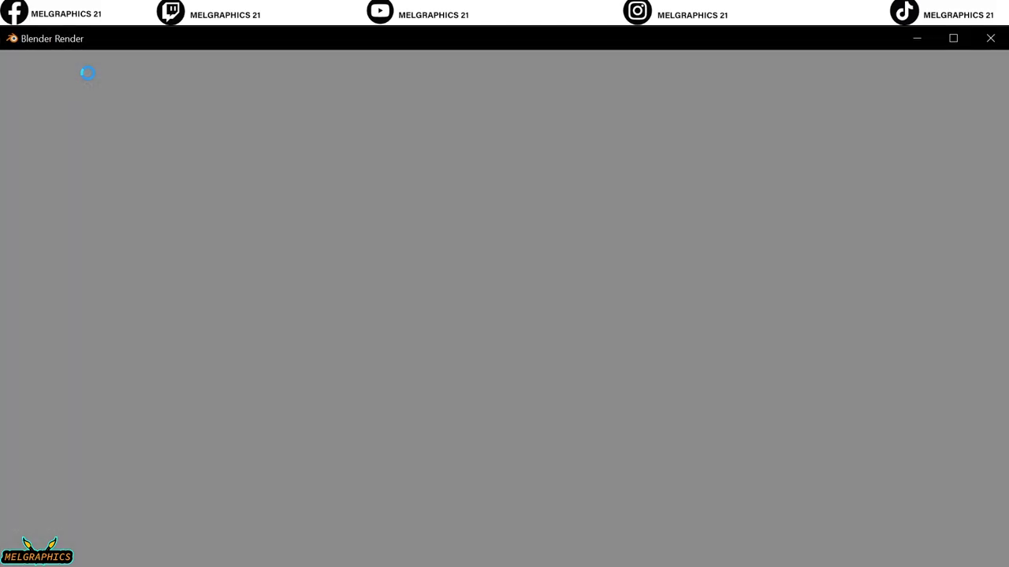
scroll(716, 441, "up", 1)
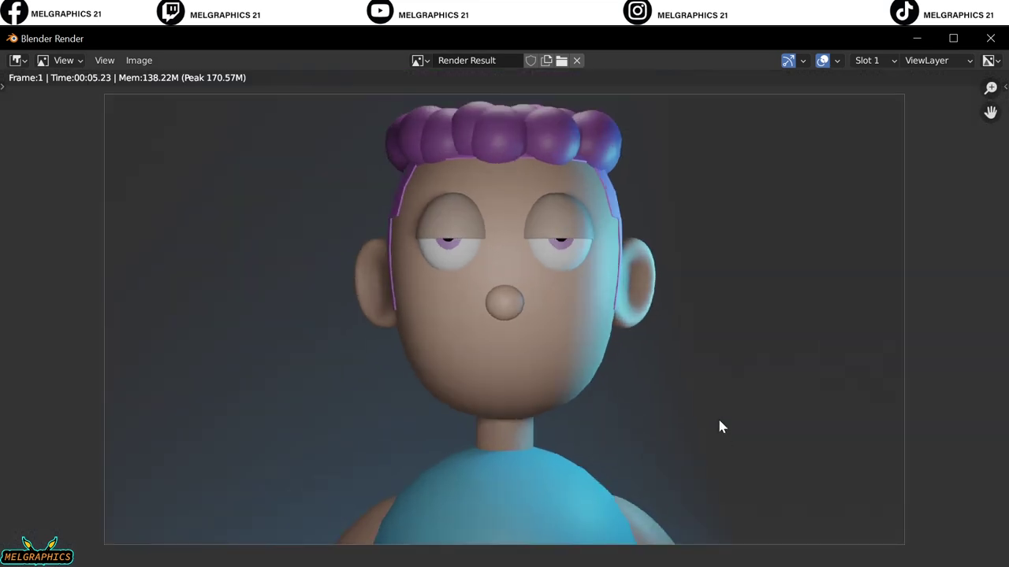
key("Escape")
Make the side light yellow-green and adjust its power value.
left_click(916, 154)
left_click(948, 369)
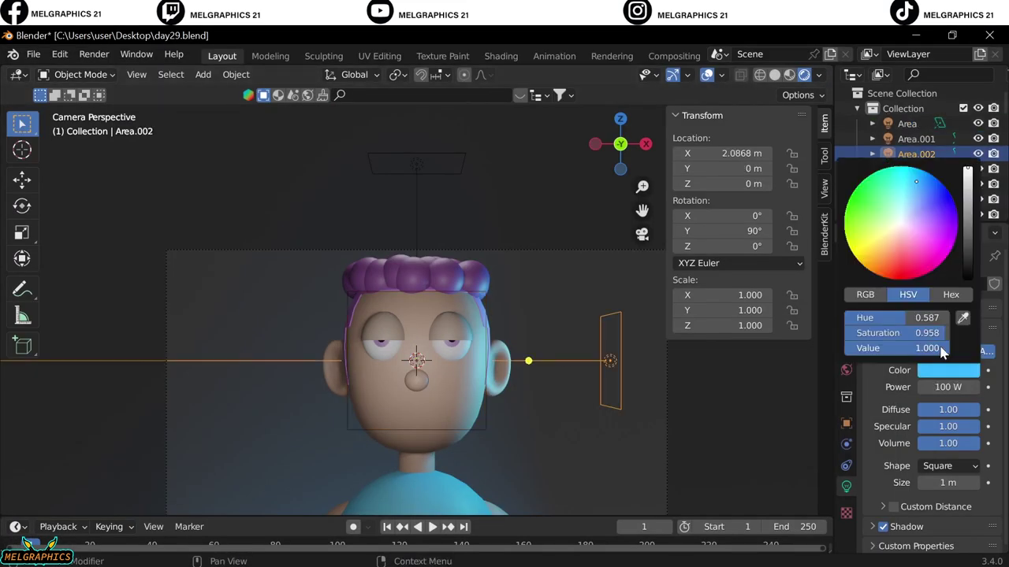
left_click(948, 370)
left_click(914, 200)
left_click(948, 387)
type("30")
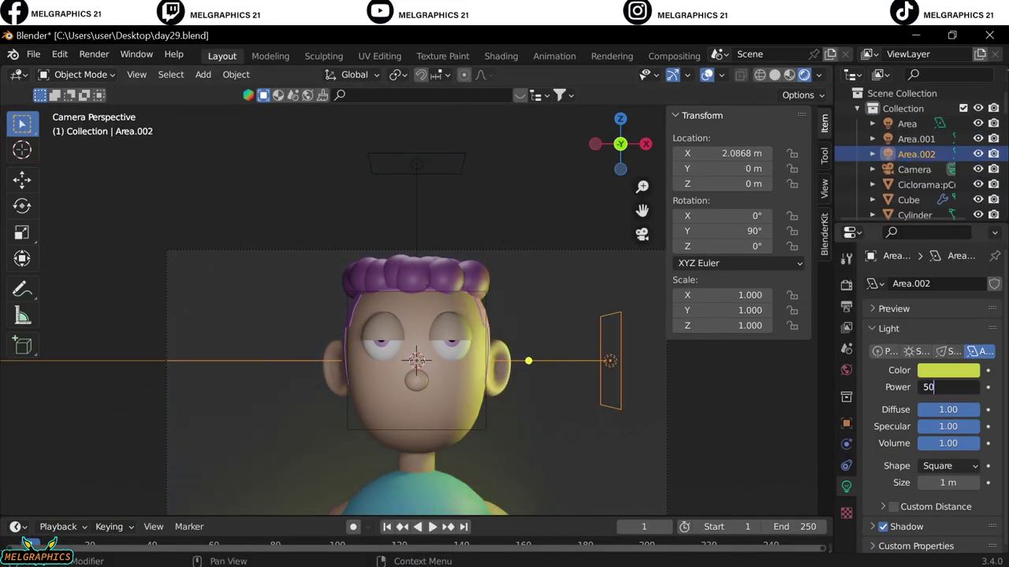
key("Return")
Select the cyclorama backdrop and try green, then pink, as its base colour.
middle_click_drag(473, 355, 317, 392)
key("KP_0")
left_click(637, 347)
scroll(596, 425, "down", 3)
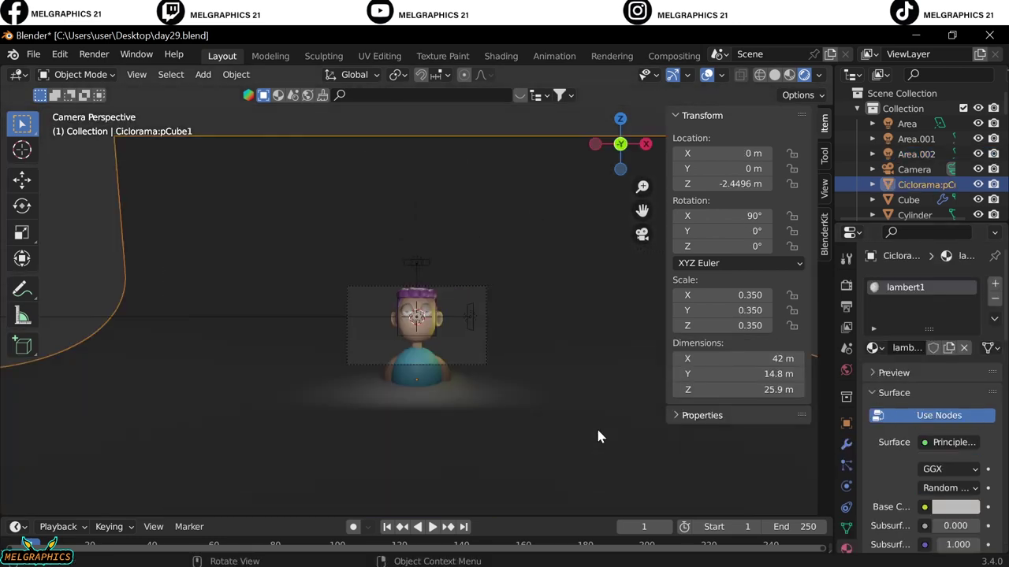
left_click(956, 507)
mouse_move(909, 309)
left_mouse_down()
mouse_move(897, 360)
mouse_move(844, 345)
left_mouse_up()
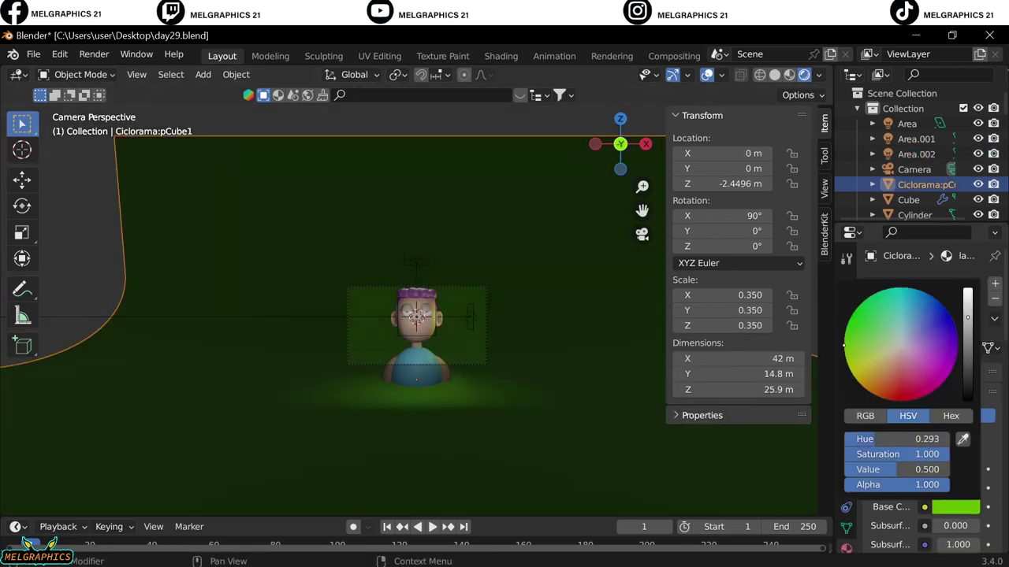
left_click(932, 367)
Assign Material.008 to the backdrop and render the camera view.
left_click(872, 347)
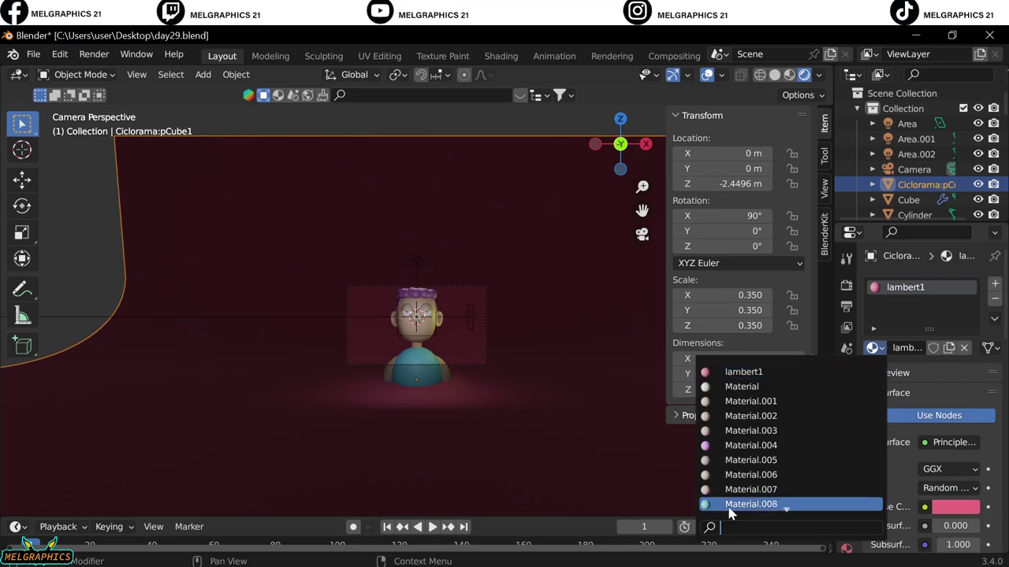
left_click(753, 505)
scroll(465, 353, "up", 5)
key("F12")
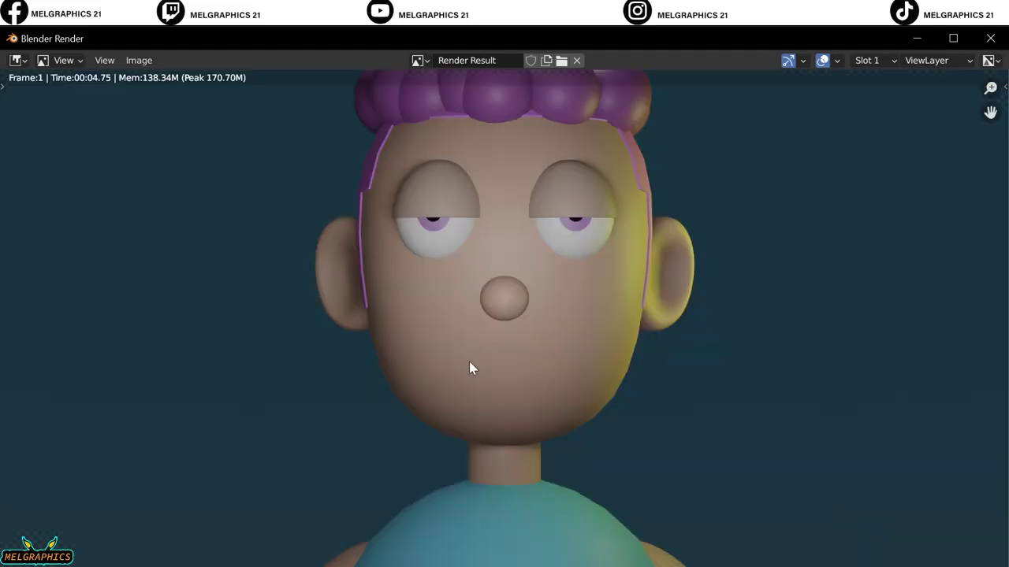